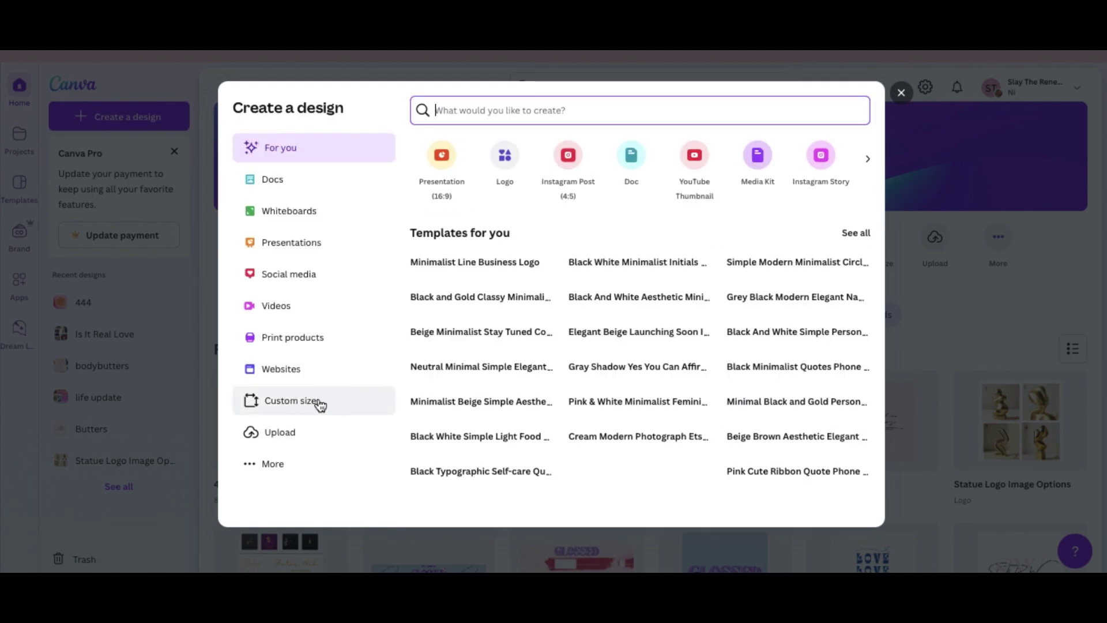
# Step: Create a new custom-size design of 2000 × 800 px
pyautogui.click(321, 405)
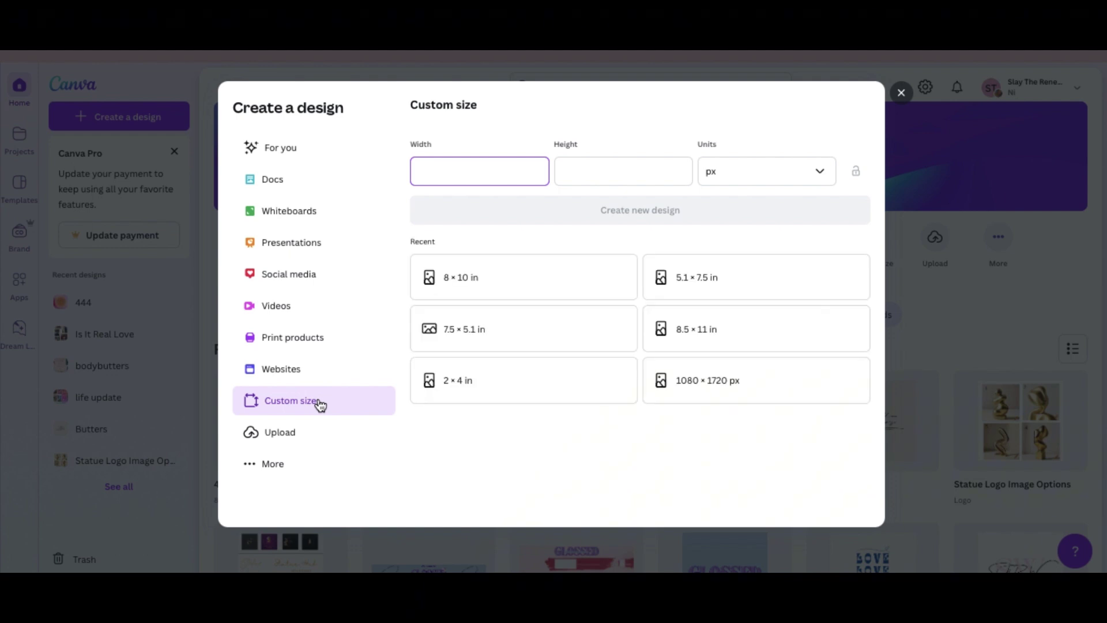
pyautogui.write('2000')
pyautogui.click(604, 172)
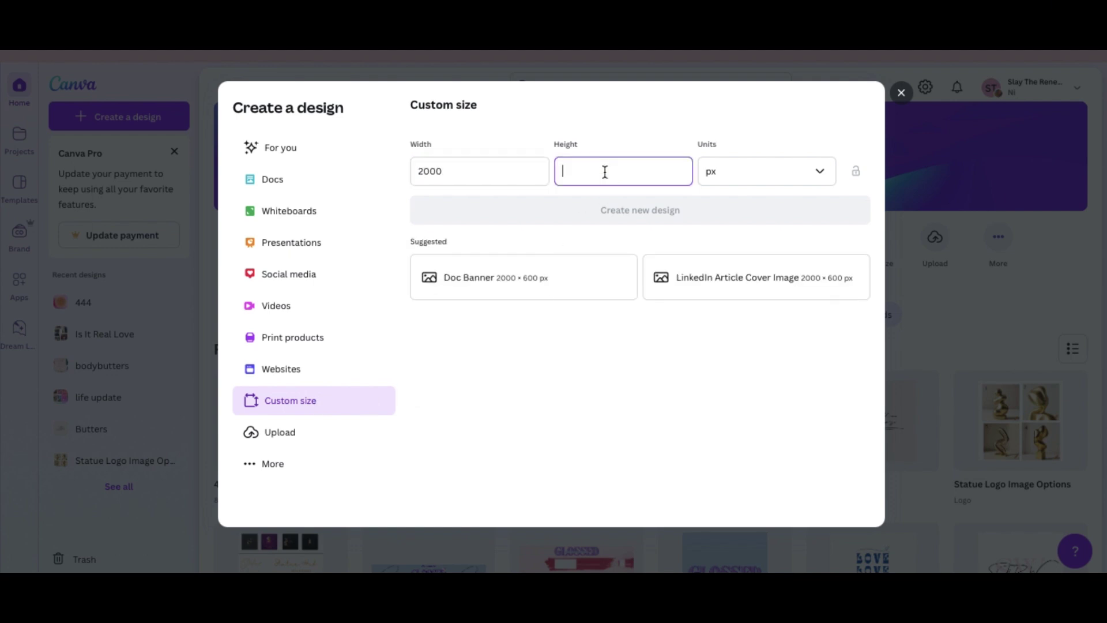
pyautogui.write('800')
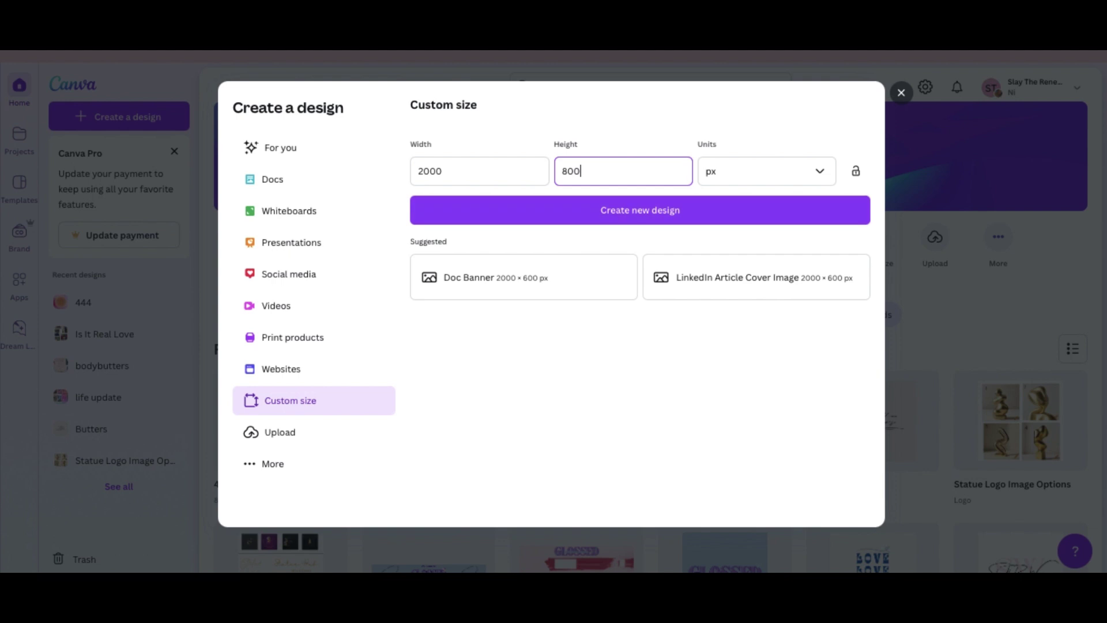
pyautogui.click(638, 216)
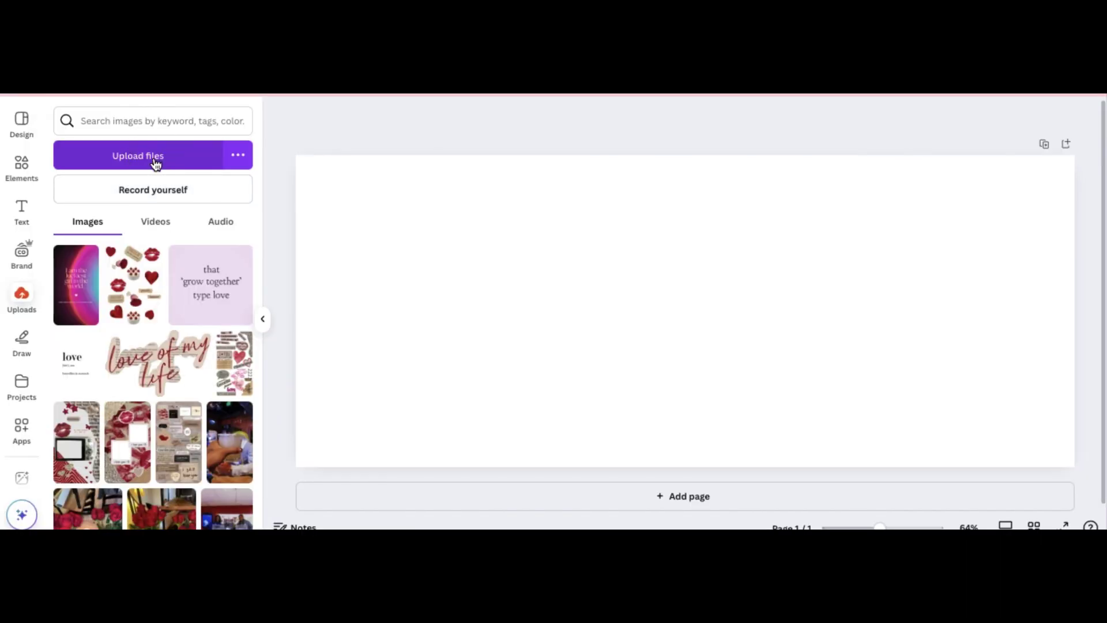
# Step: Upload the four model photos and add all four to the page
pyautogui.click(155, 161)
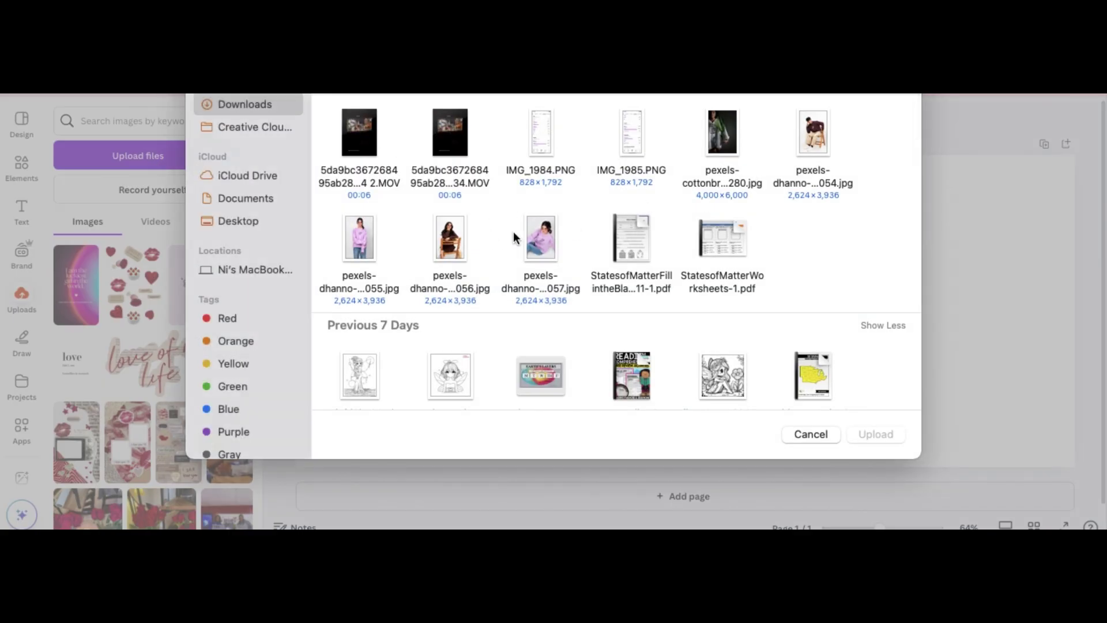
pyautogui.click(538, 231)
pyautogui.keyDown('super'); pyautogui.click(368, 230); pyautogui.keyUp('super')
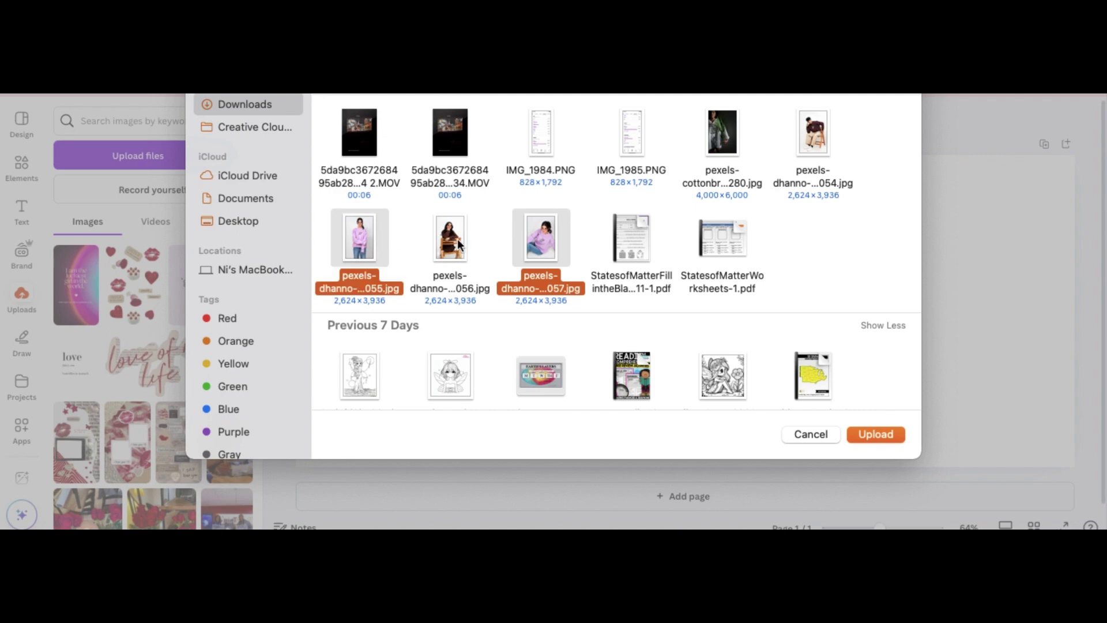
pyautogui.keyDown('super'); pyautogui.click(452, 236); pyautogui.keyUp('super')
pyautogui.keyDown('super'); pyautogui.click(822, 139); pyautogui.keyUp('super')
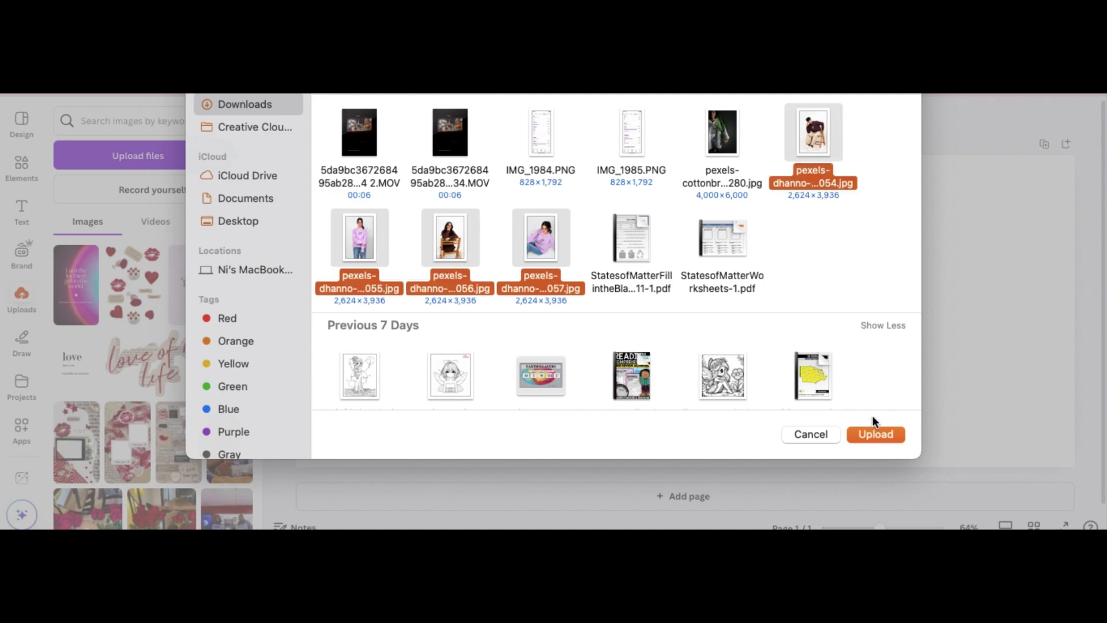
pyautogui.click(880, 433)
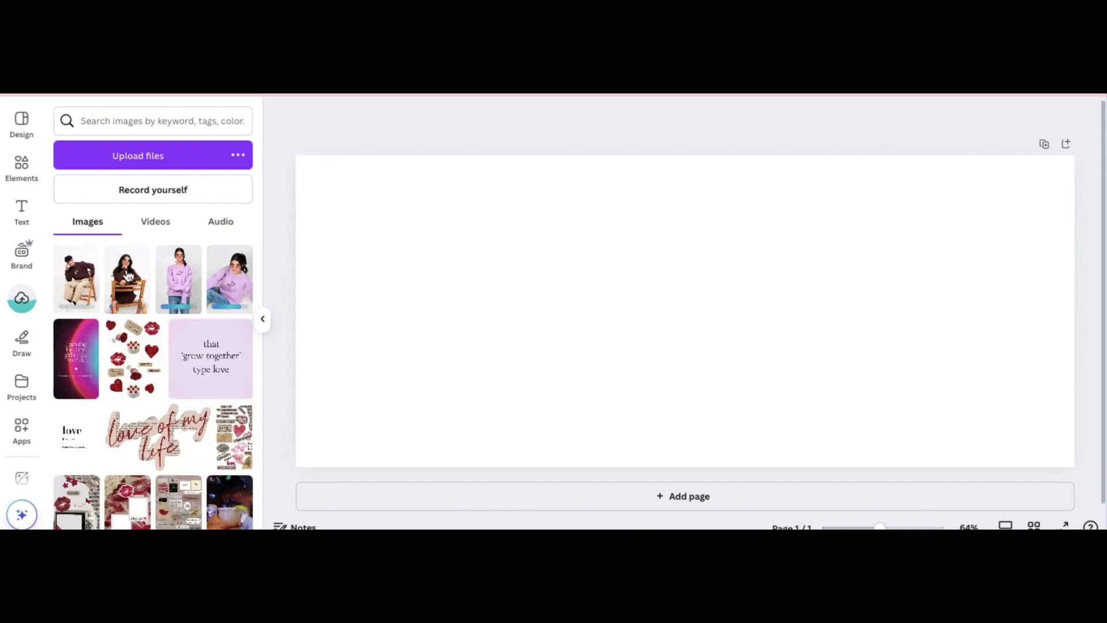
pyautogui.click(128, 276)
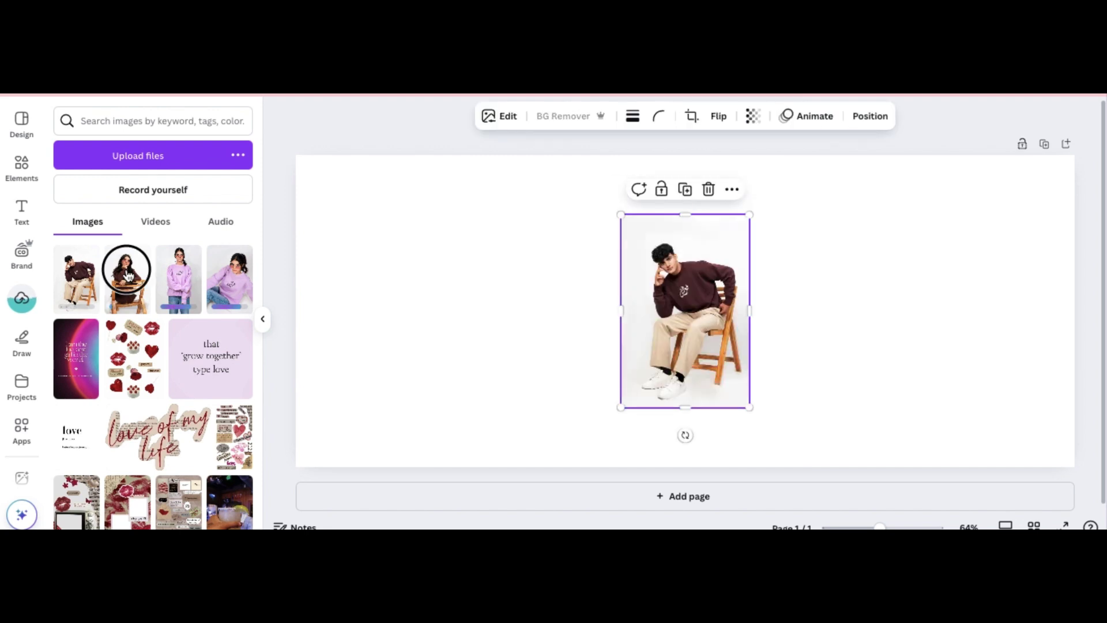
pyautogui.click(189, 292)
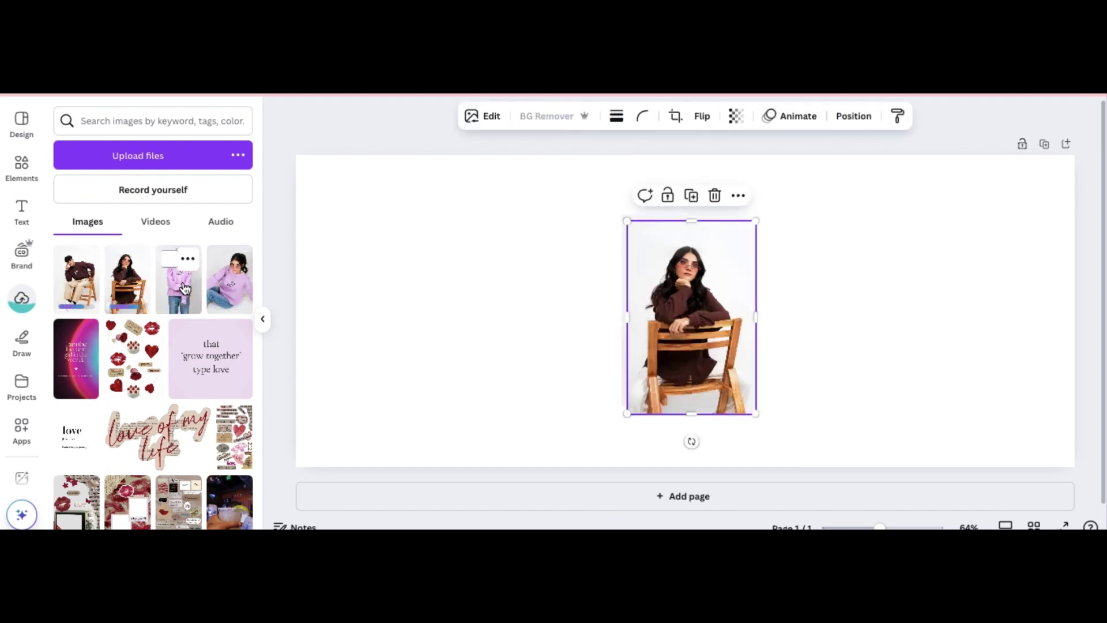
pyautogui.click(219, 291)
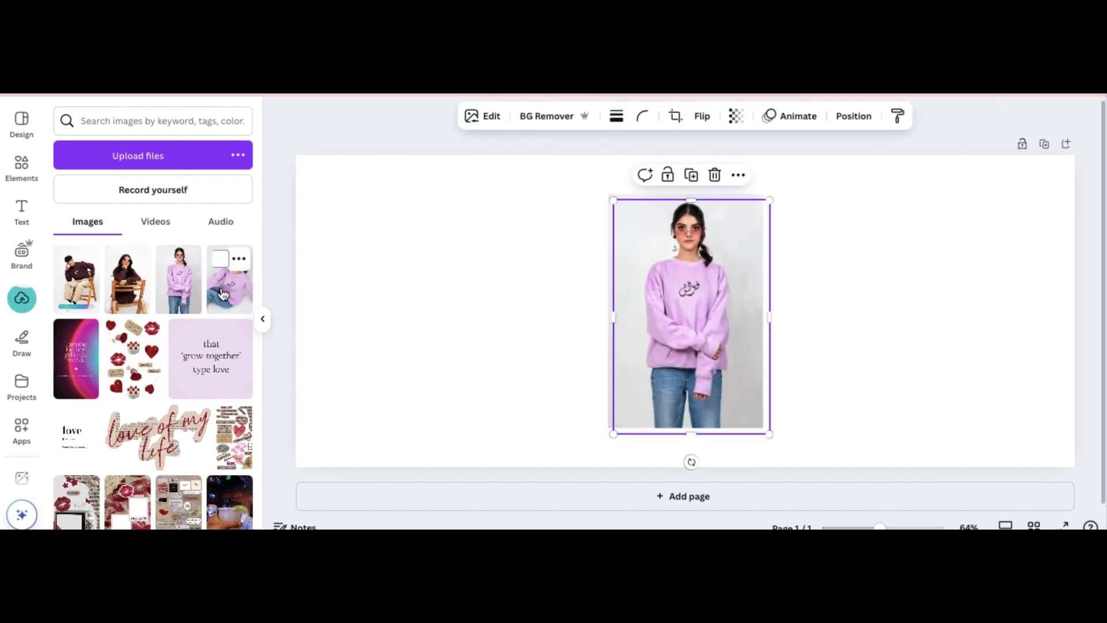
# Step: Arrange the photos in a row: lilac models left, man enlarged, woman-on-chair at the right end
pyautogui.moveTo(686, 304); pyautogui.dragTo(400, 277)
pyautogui.click(638, 291)
pyautogui.moveTo(638, 291); pyautogui.dragTo(511, 291)
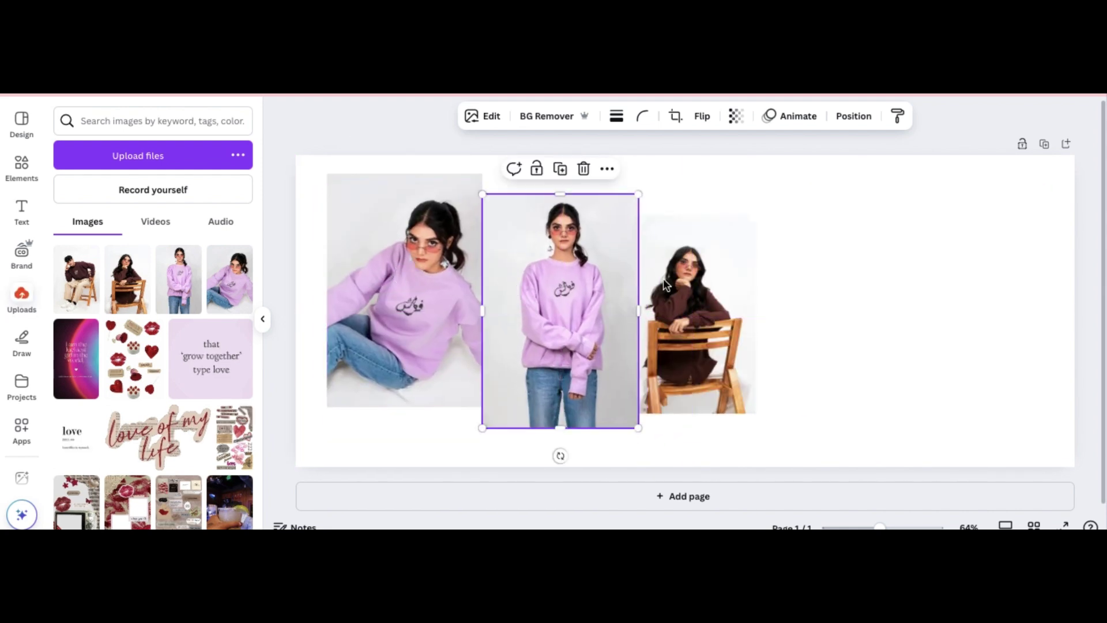
pyautogui.moveTo(723, 262); pyautogui.dragTo(835, 271)
pyautogui.moveTo(738, 390); pyautogui.dragTo(700, 447)
pyautogui.click(891, 346)
pyautogui.moveTo(878, 385); pyautogui.dragTo(852, 430)
pyautogui.moveTo(928, 311); pyautogui.dragTo(964, 319)
pyautogui.moveTo(389, 274); pyautogui.dragTo(375, 296)
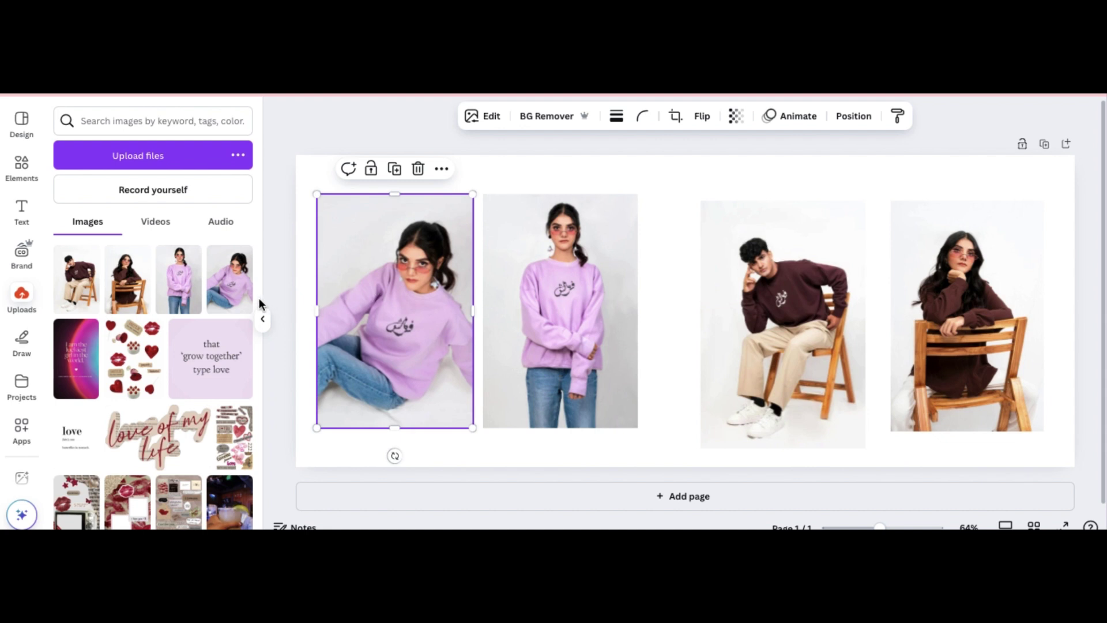
# Step: Add a circle shape from Elements, colour it lilac, shrink it and place it between the photos
pyautogui.click(263, 319)
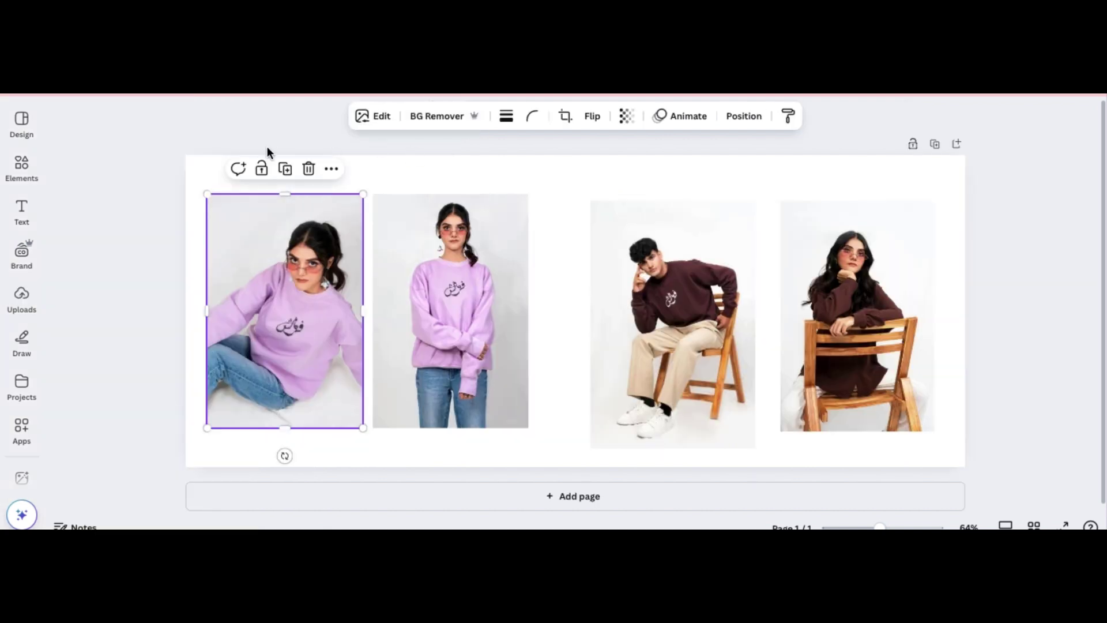
pyautogui.click(22, 164)
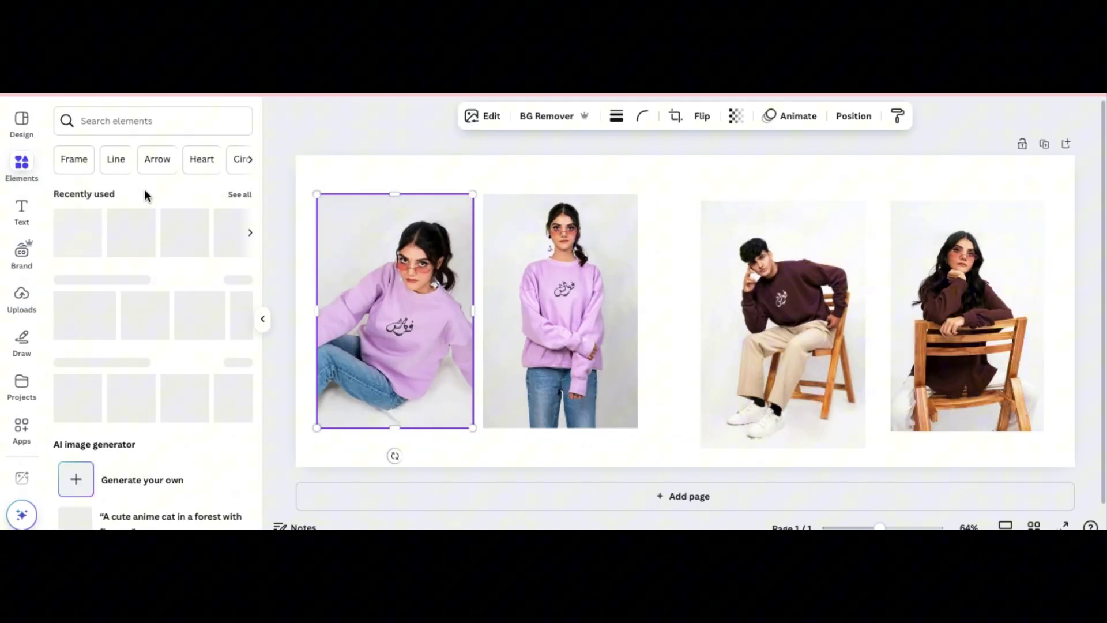
pyautogui.click(153, 121)
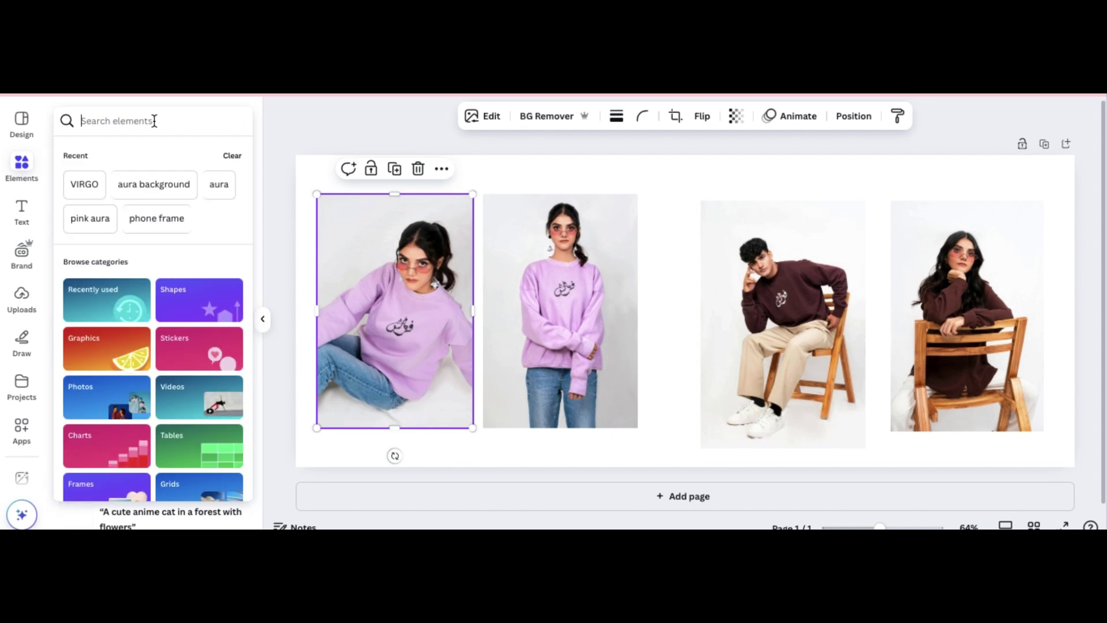
pyautogui.write('circ')
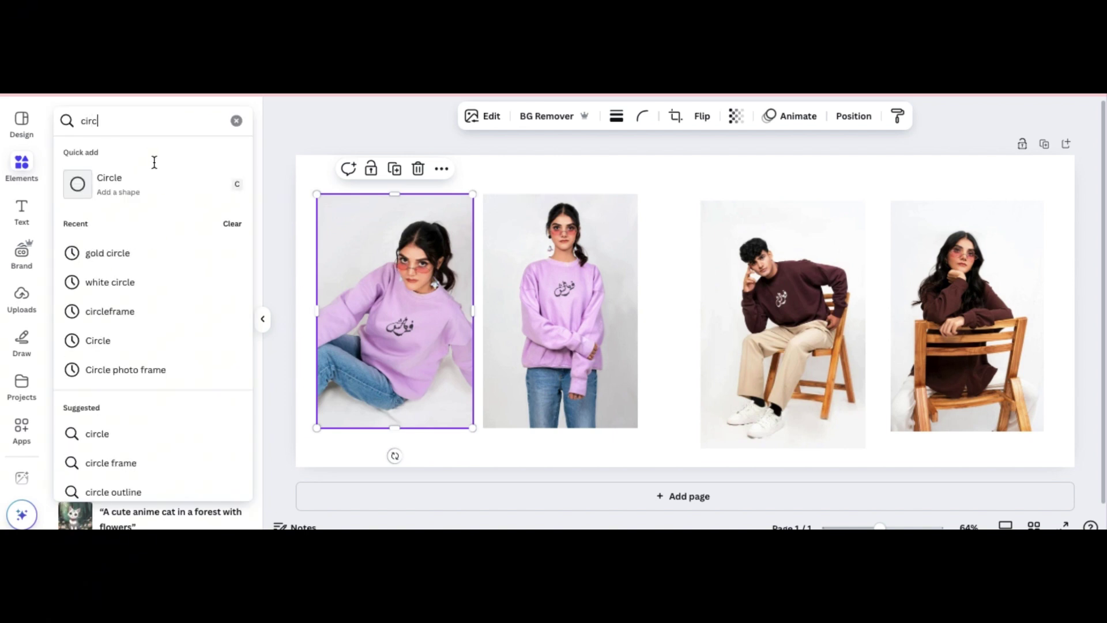
pyautogui.write('le')
pyautogui.click(88, 184)
pyautogui.moveTo(680, 341); pyautogui.dragTo(662, 231)
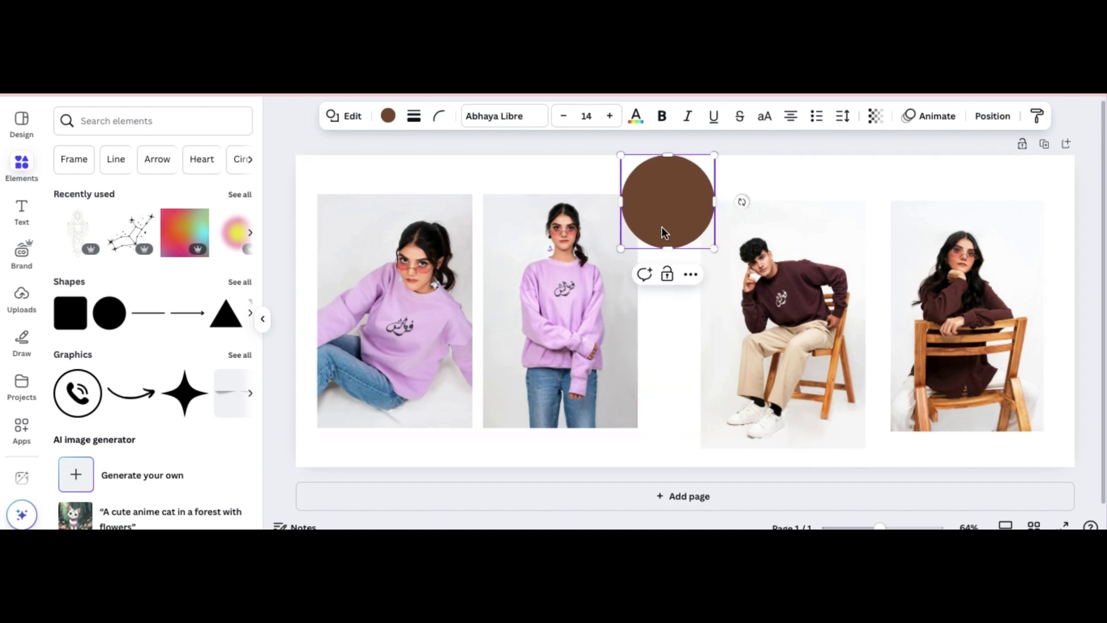
pyautogui.click(387, 117)
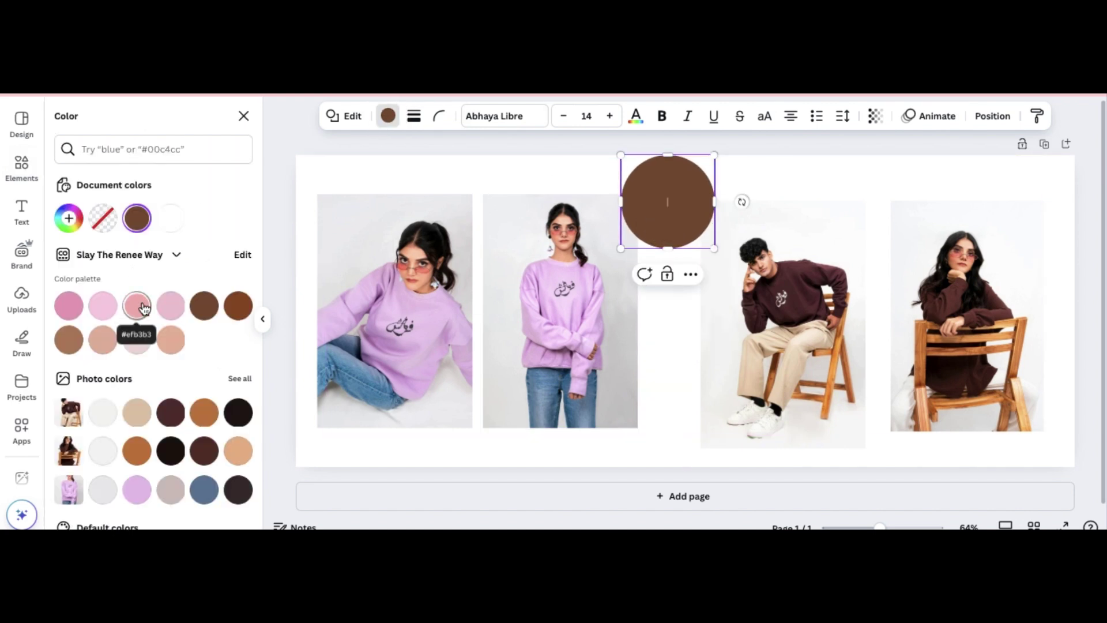
pyautogui.click(137, 490)
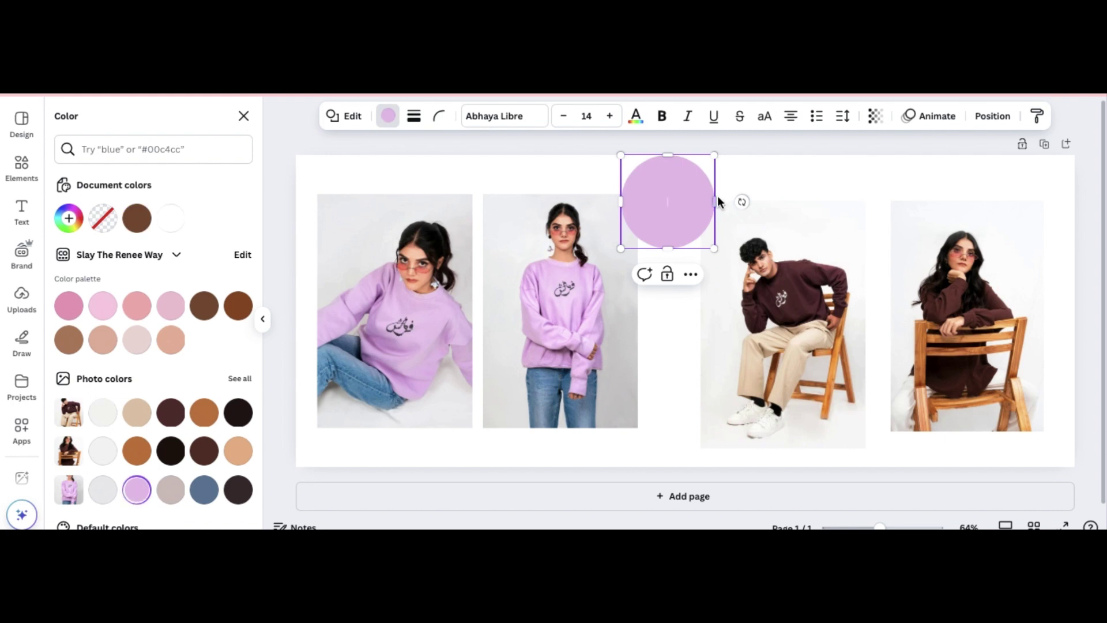
pyautogui.moveTo(714, 249); pyautogui.dragTo(665, 203)
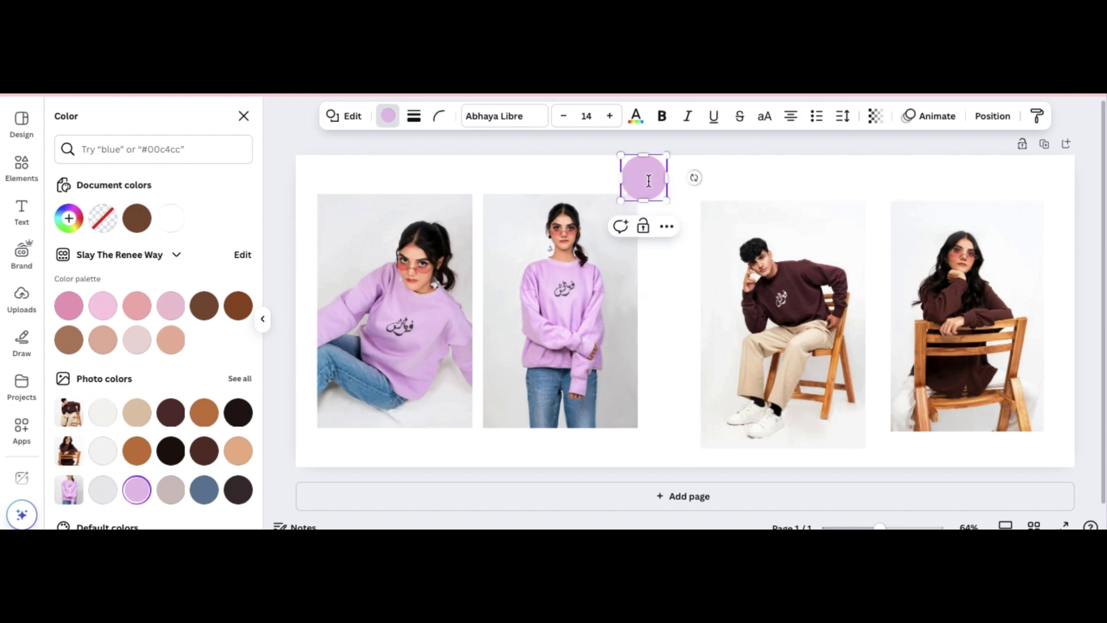
pyautogui.click(757, 173)
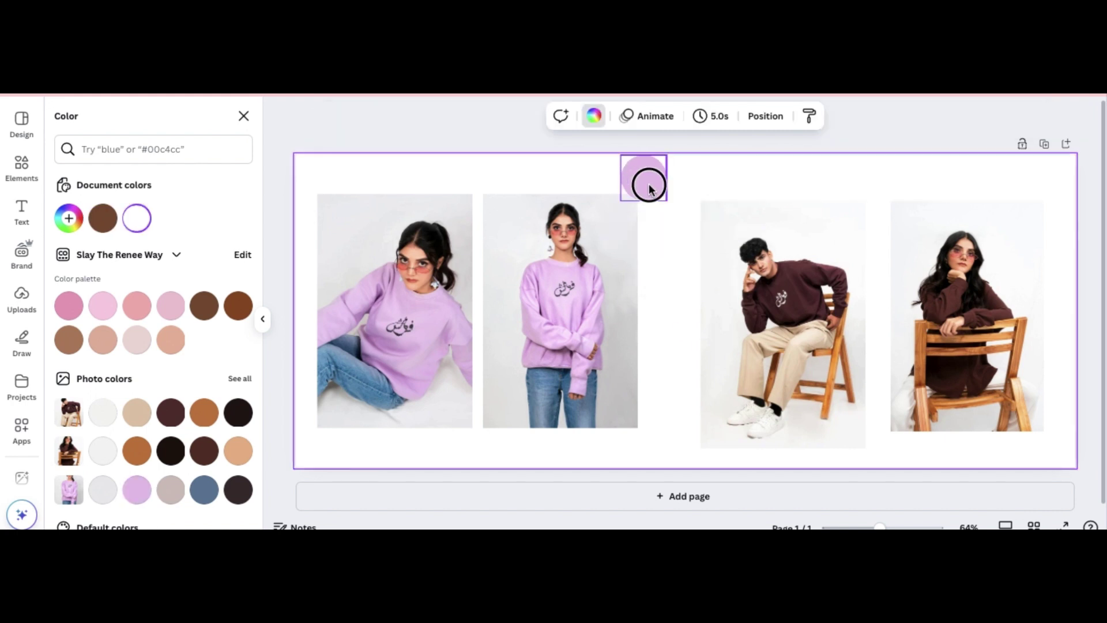
pyautogui.moveTo(653, 185); pyautogui.dragTo(675, 240)
# Step: Duplicate the circle downward into dark brown, beige, slate blue and orange circles
pyautogui.click(671, 231)
pyautogui.click(171, 412)
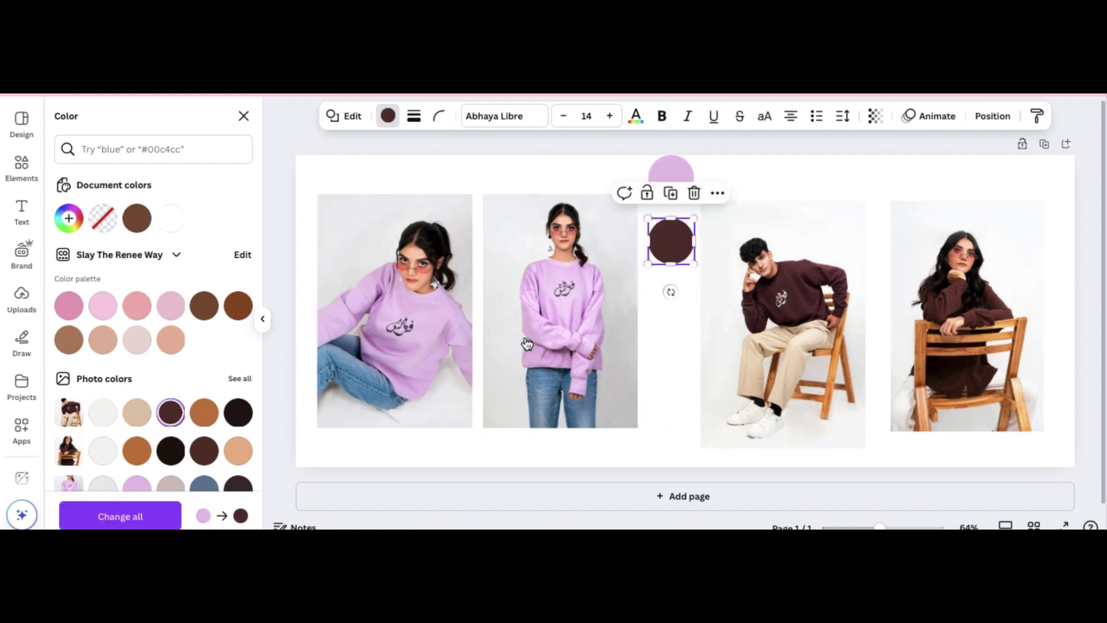
pyautogui.click(670, 192)
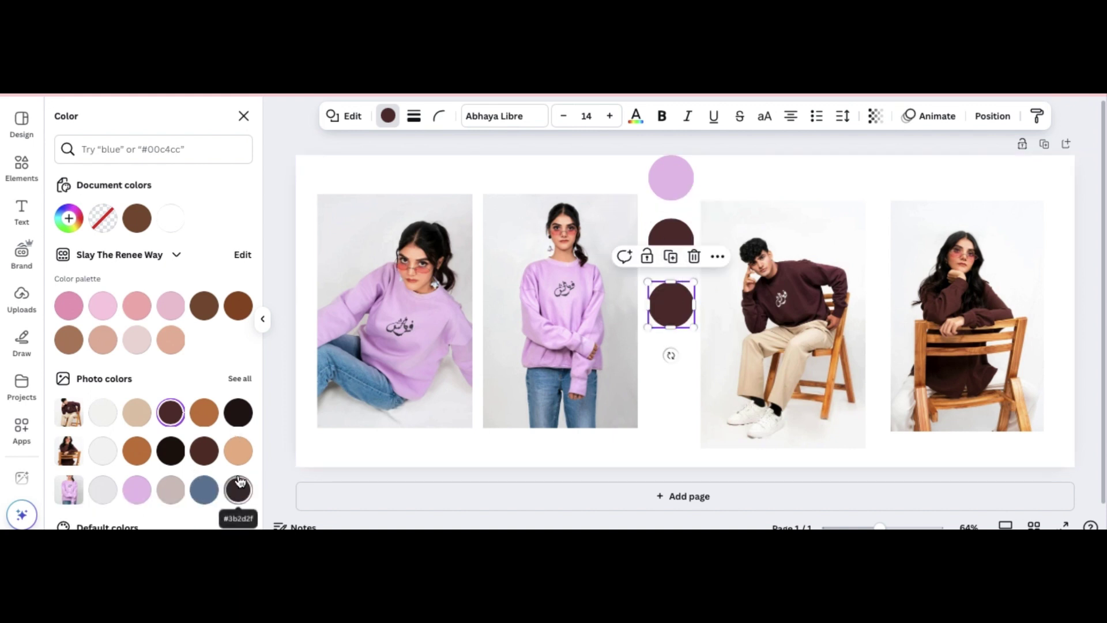
pyautogui.click(140, 414)
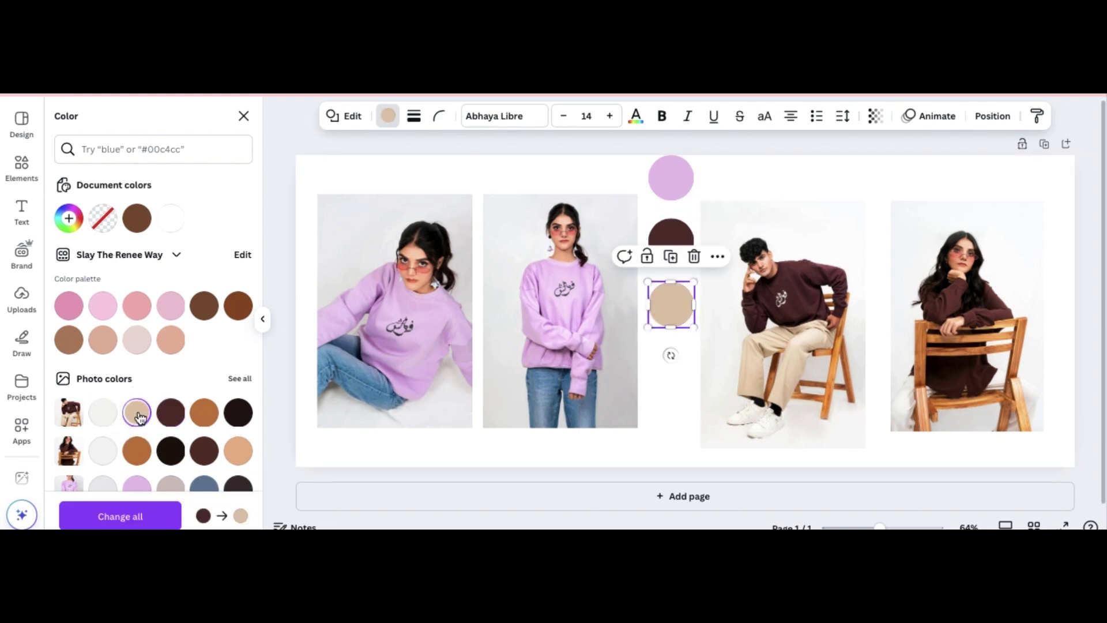
pyautogui.click(670, 256)
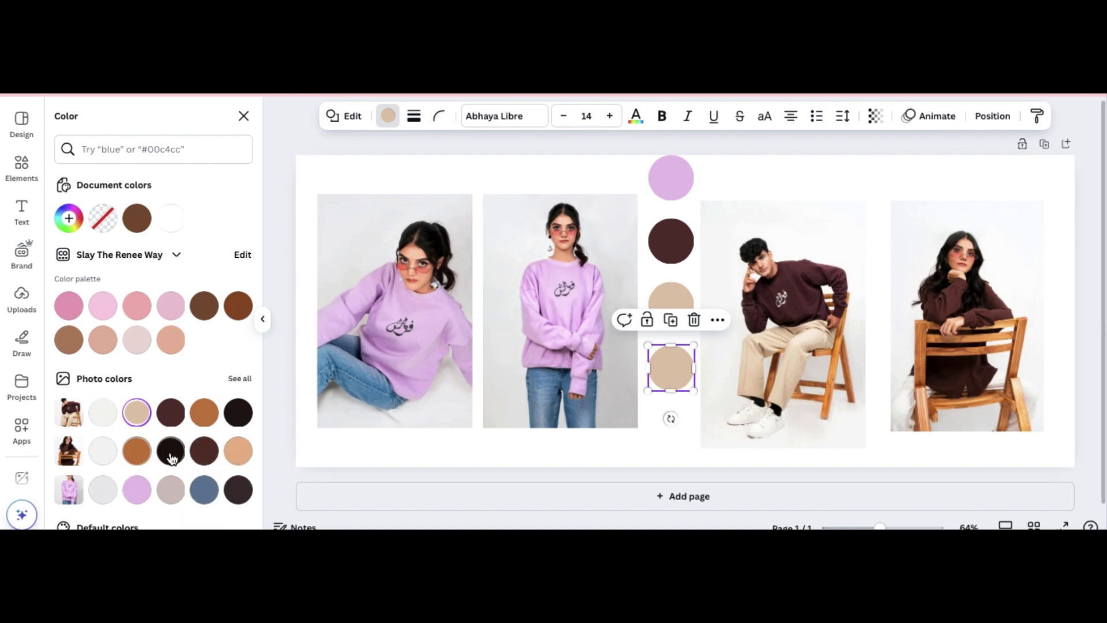
pyautogui.click(210, 491)
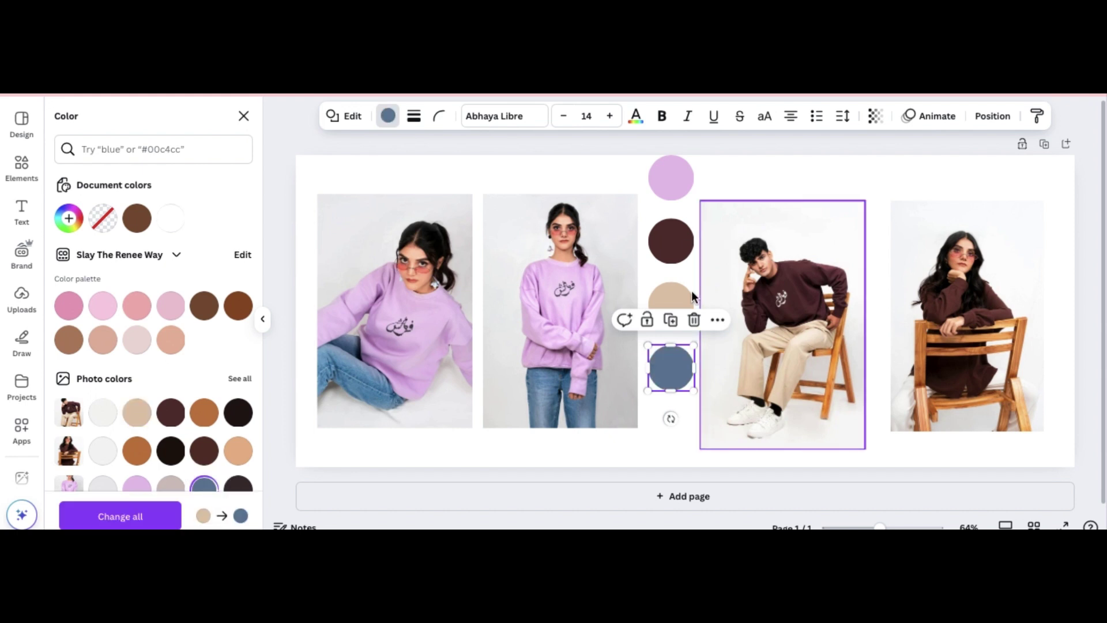
pyautogui.click(670, 320)
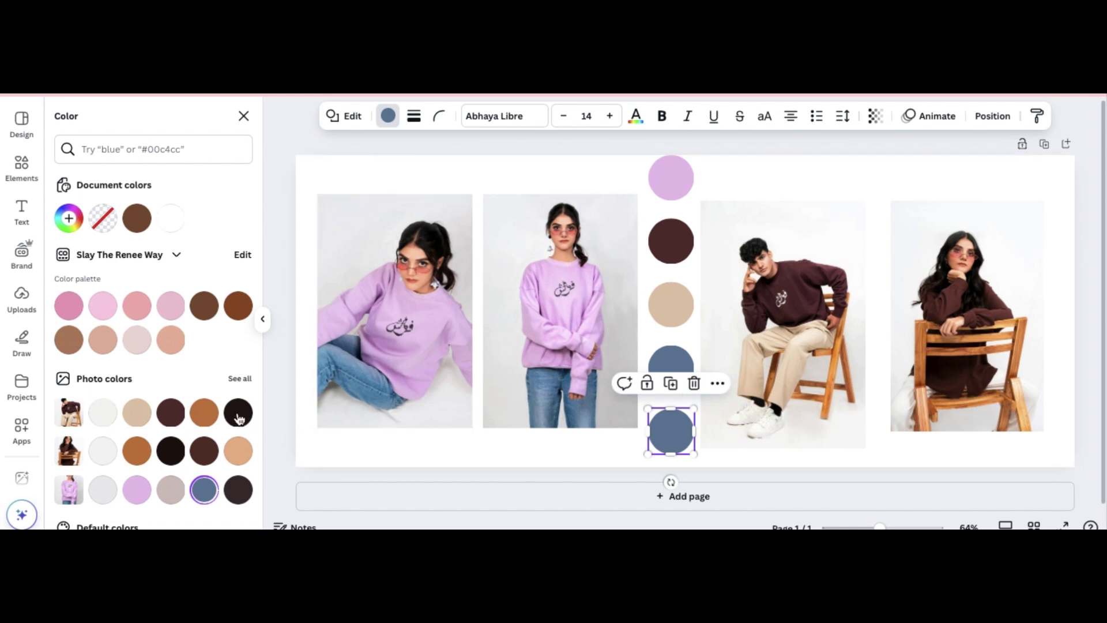
pyautogui.click(200, 421)
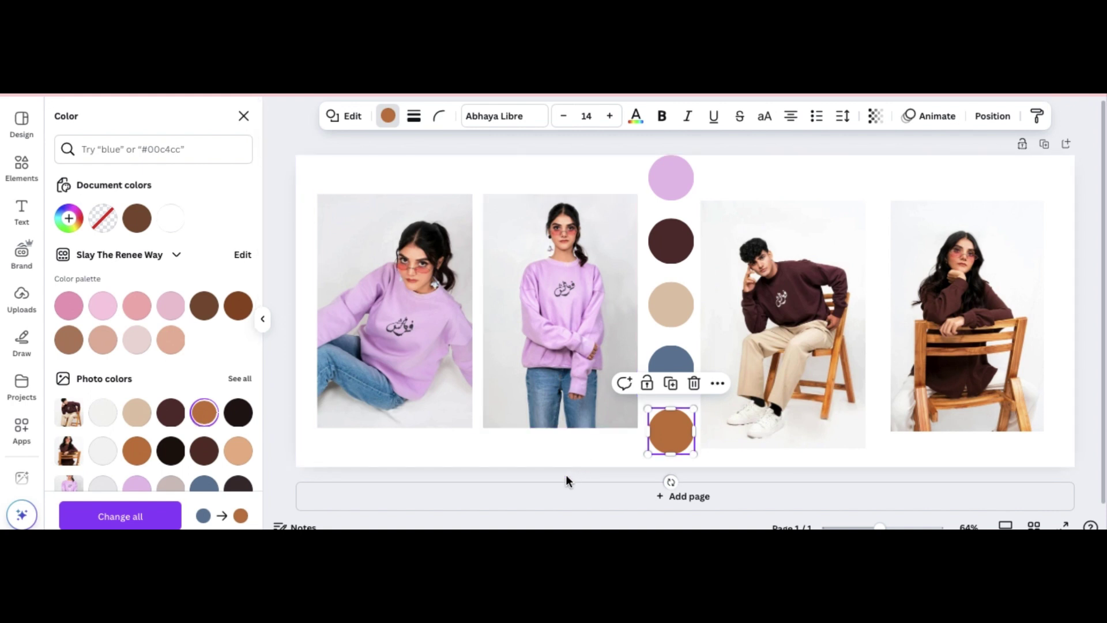
pyautogui.scroll(-3, 207, 407)
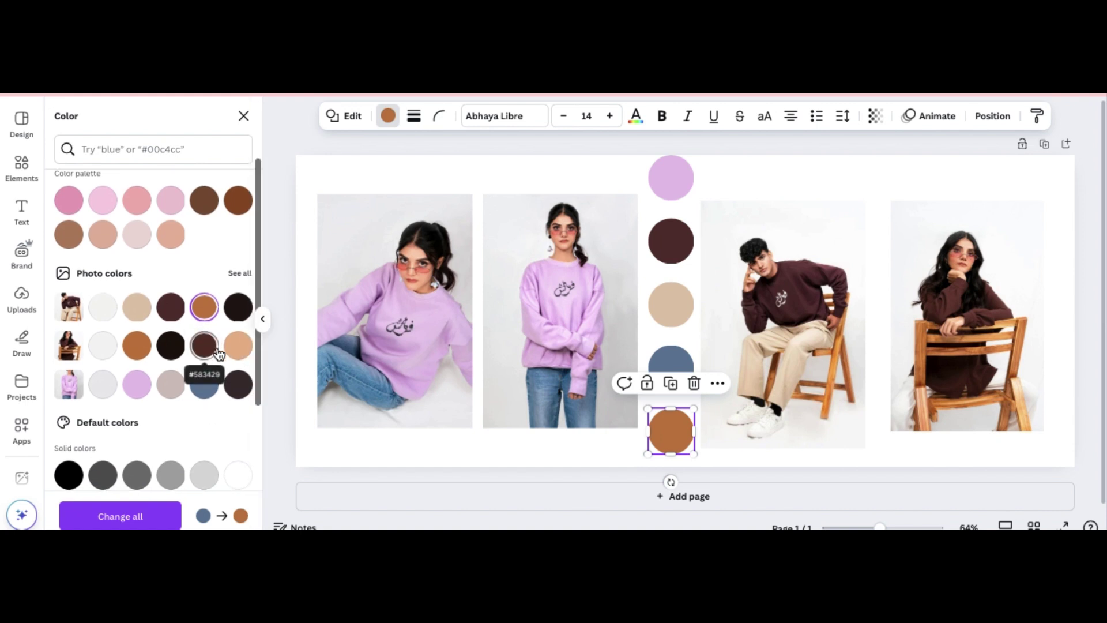
pyautogui.scroll(-5, 218, 353)
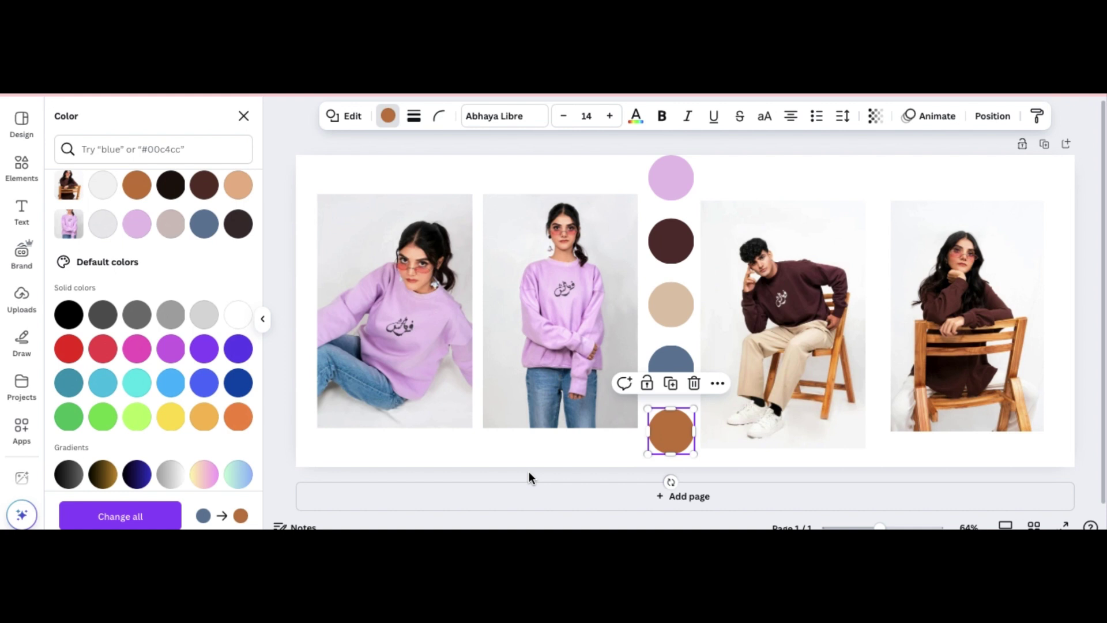
pyautogui.press('Escape')
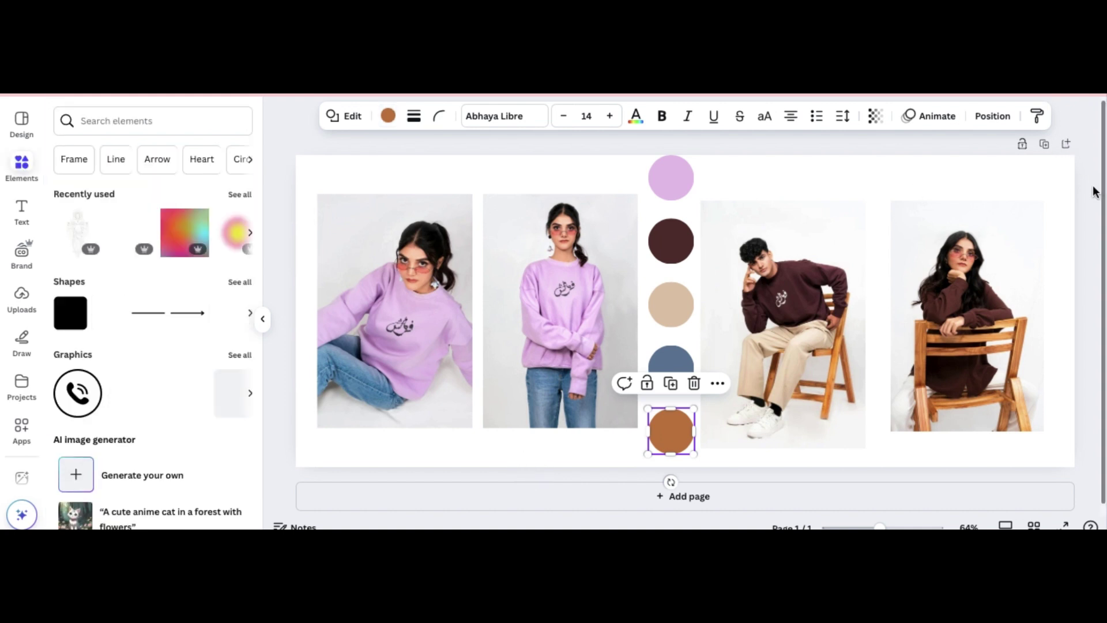
# Step: Duplicate the page and clear all photos and circles off Page 1
pyautogui.click(1040, 130)
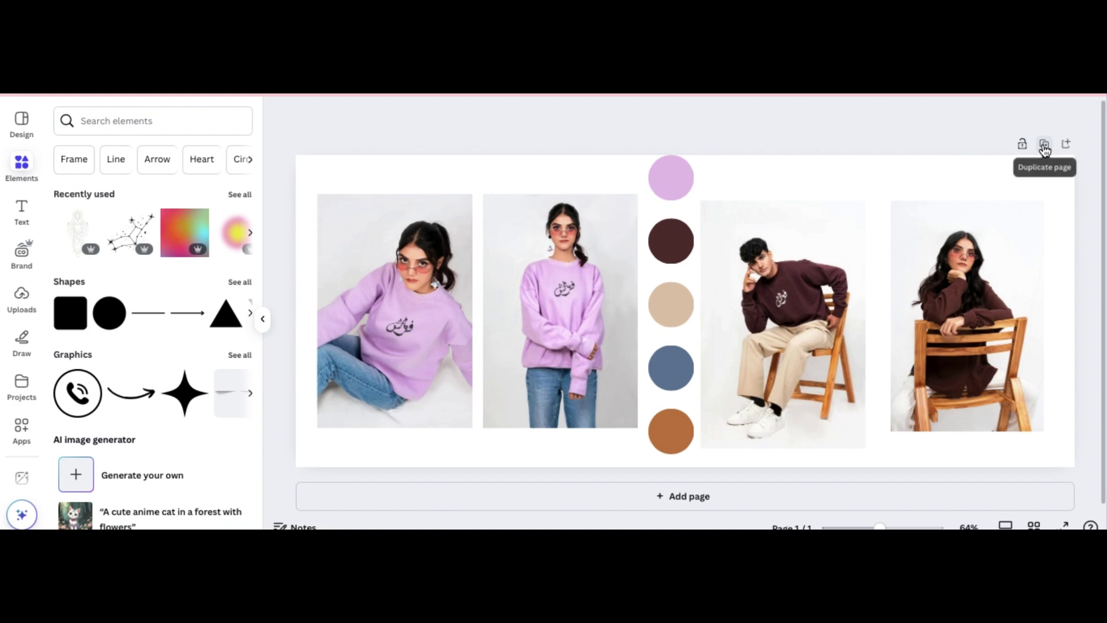
pyautogui.click(1044, 145)
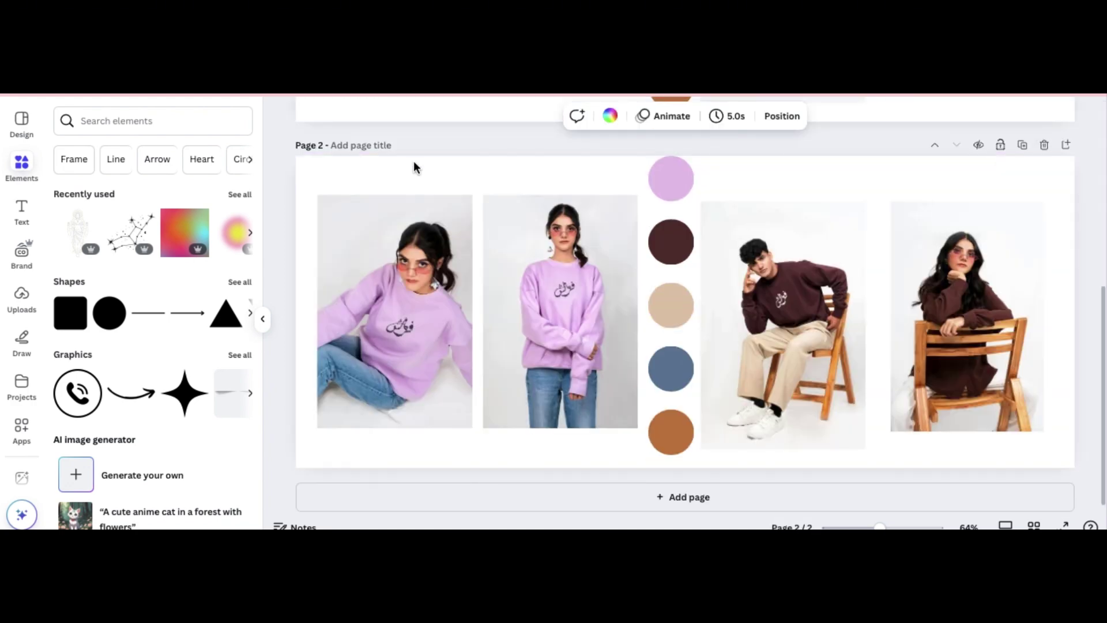
pyautogui.scroll(5, 520, 241)
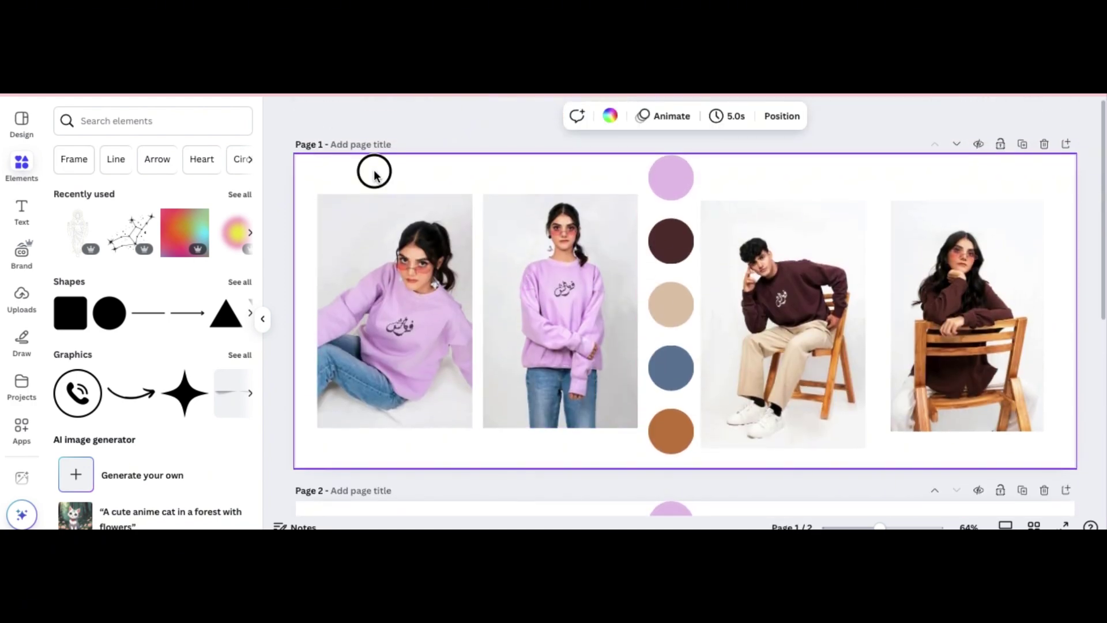
pyautogui.moveTo(373, 171); pyautogui.dragTo(993, 389)
pyautogui.press('Delete')
pyautogui.click(679, 443)
pyautogui.hotkey('ctrl', 'z')
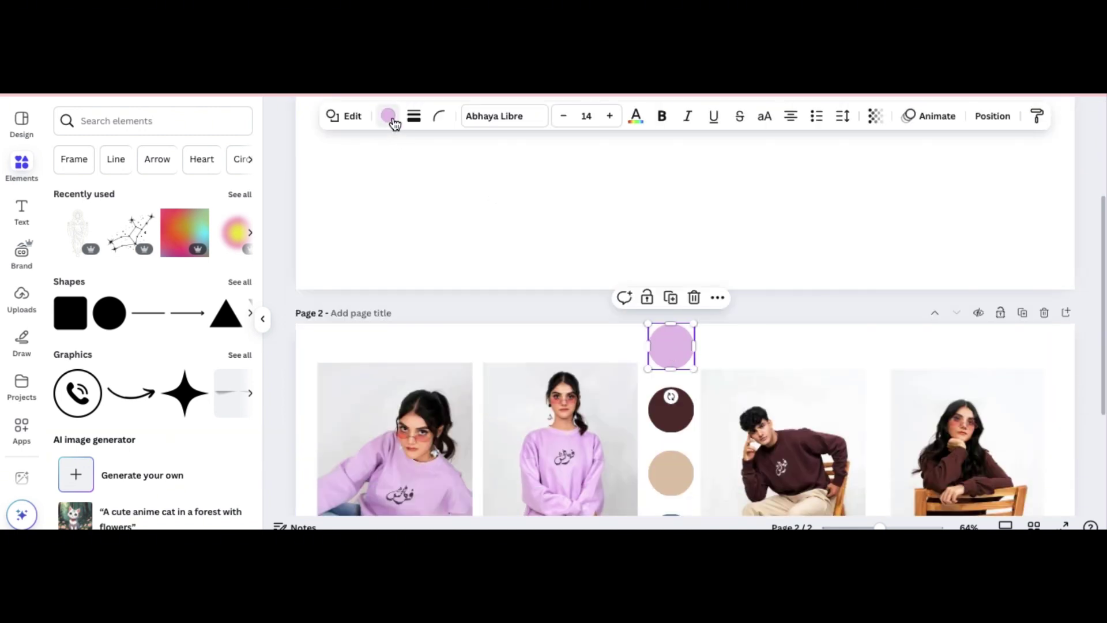
# Step: Fill the empty Page 1 background with the lilac document colour
pyautogui.click(388, 117)
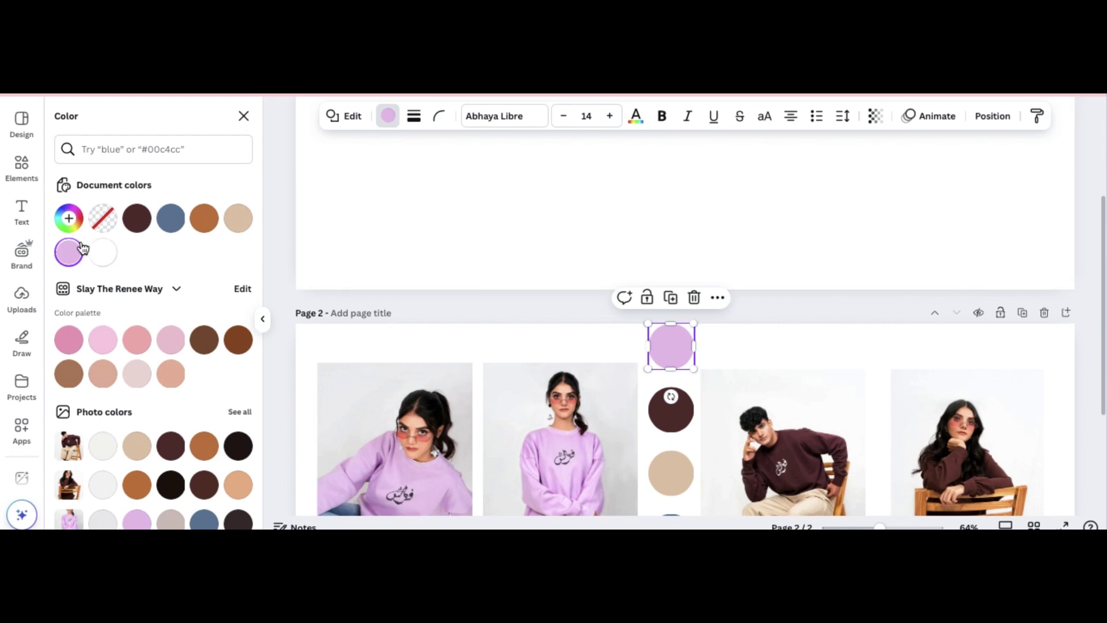
pyautogui.click(377, 211)
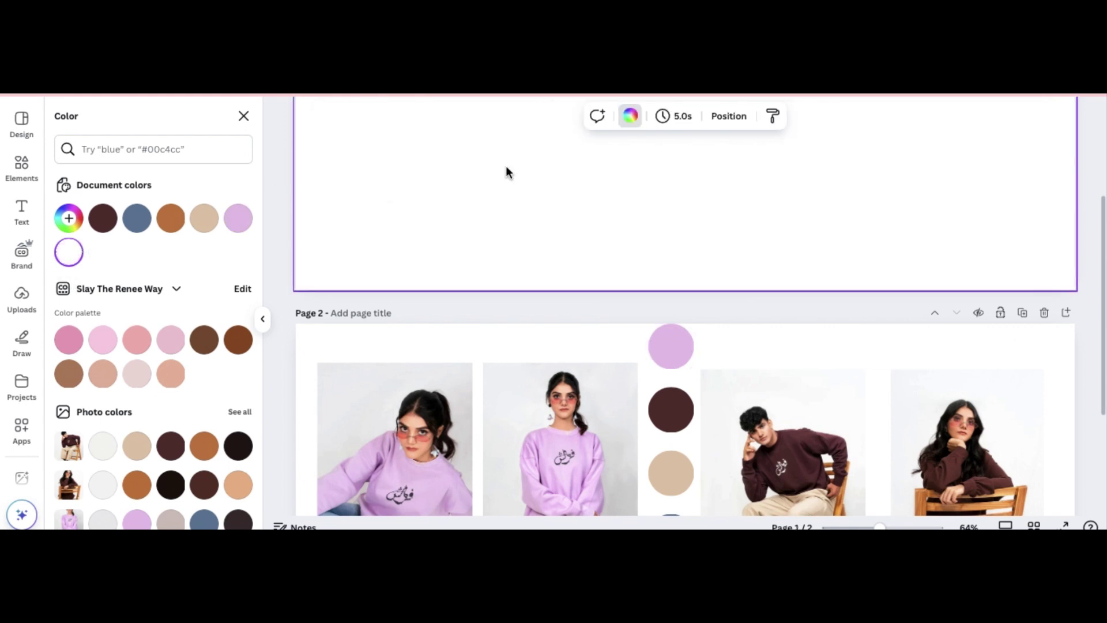
pyautogui.scroll(3, 571, 184)
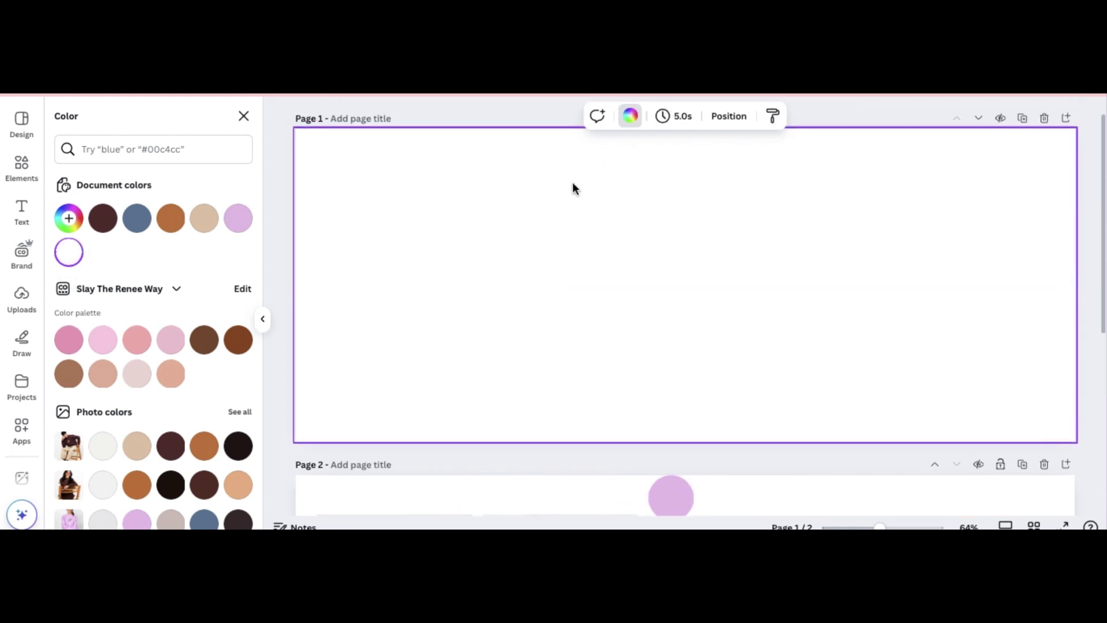
pyautogui.click(238, 220)
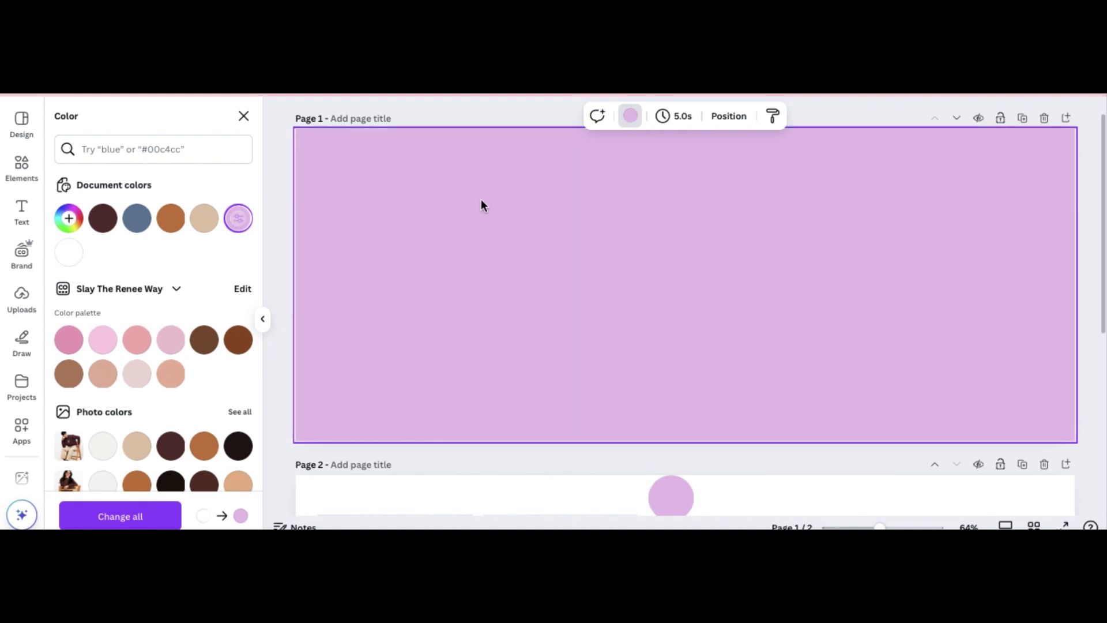
pyautogui.scroll(-3, 507, 188)
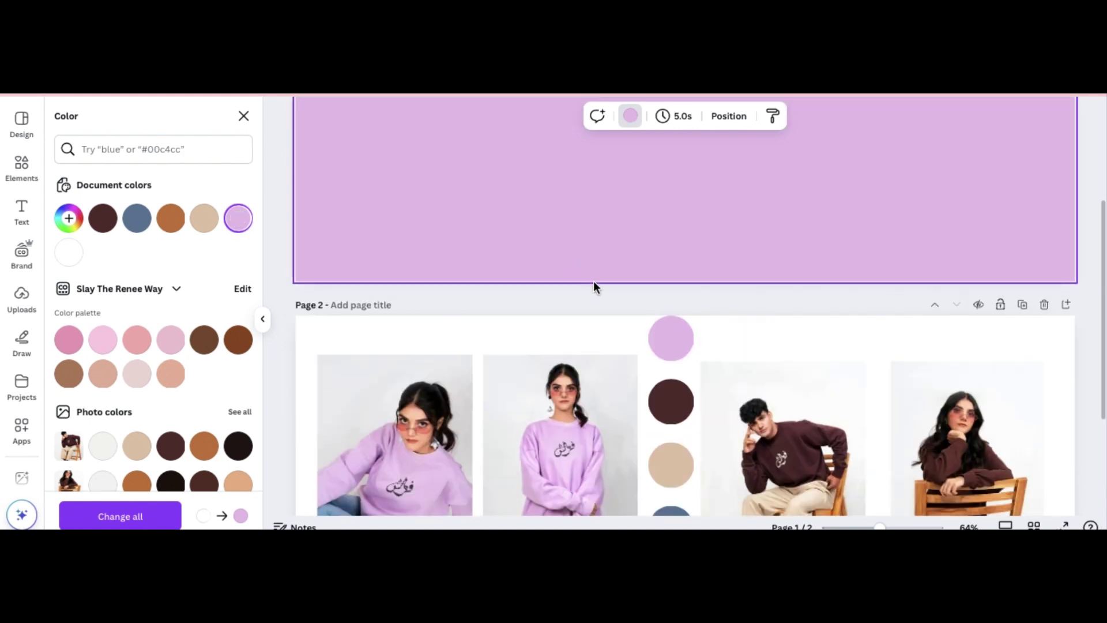
# Step: Add a white 'blur' graphic to Page 1, enlarge it to 918 × 918 and move it right
pyautogui.scroll(-3, 656, 357)
pyautogui.scroll(3, 656, 358)
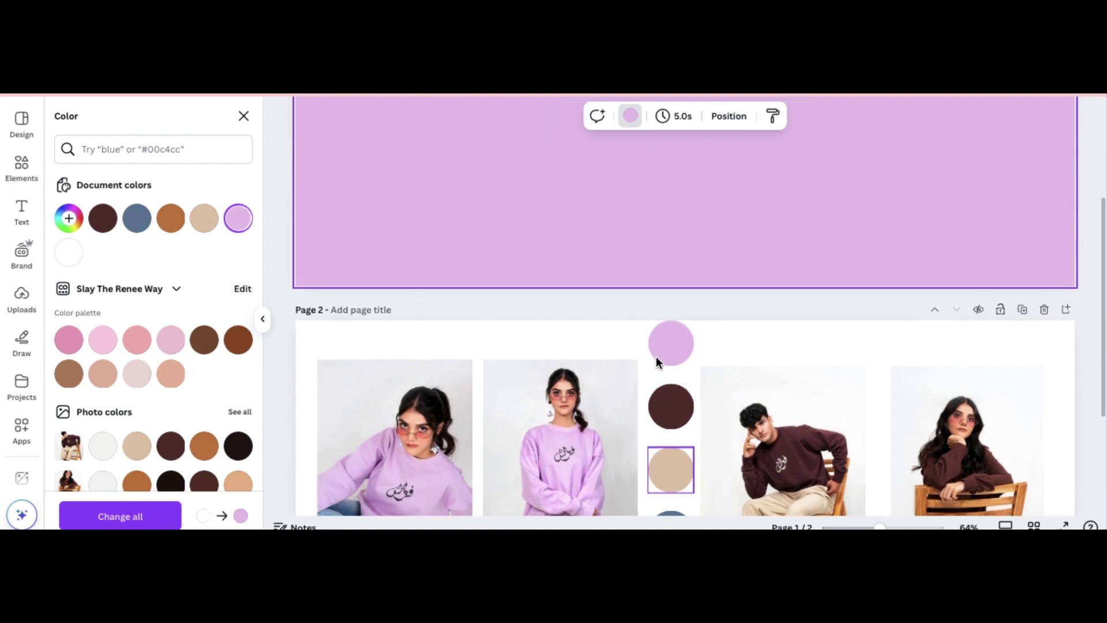
pyautogui.scroll(3, 655, 356)
pyautogui.click(21, 166)
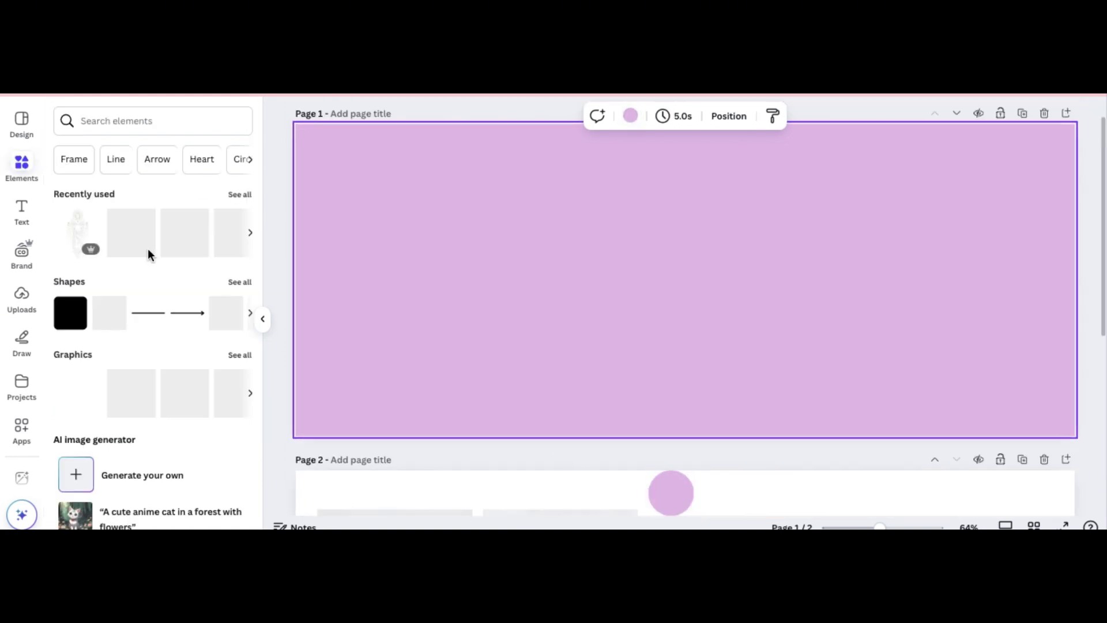
pyautogui.click(213, 120)
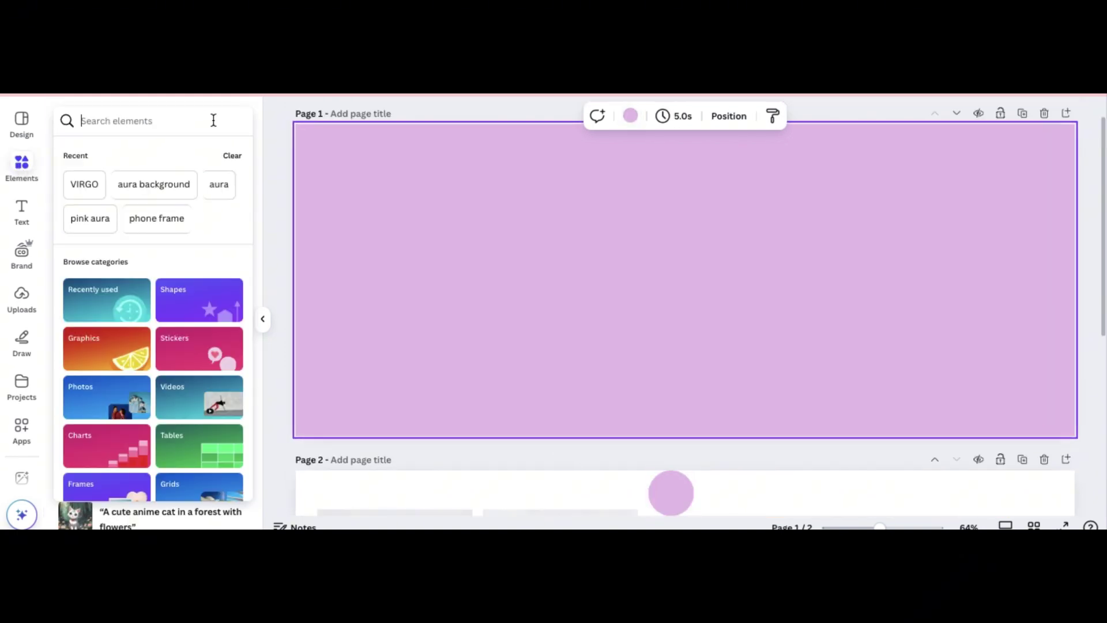
pyautogui.write('blur')
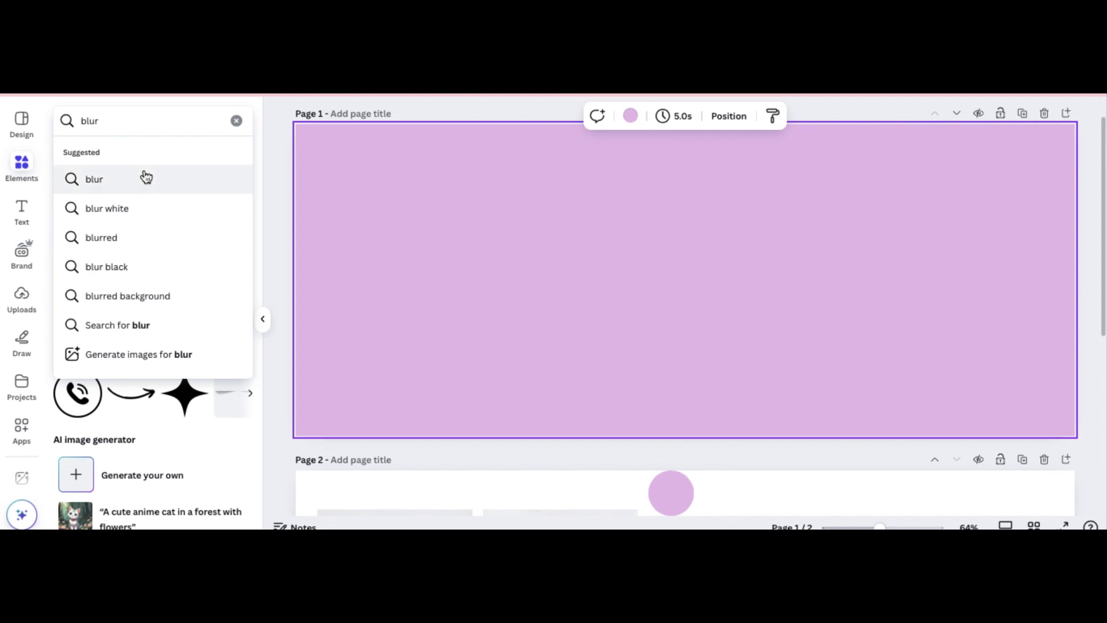
pyautogui.click(145, 178)
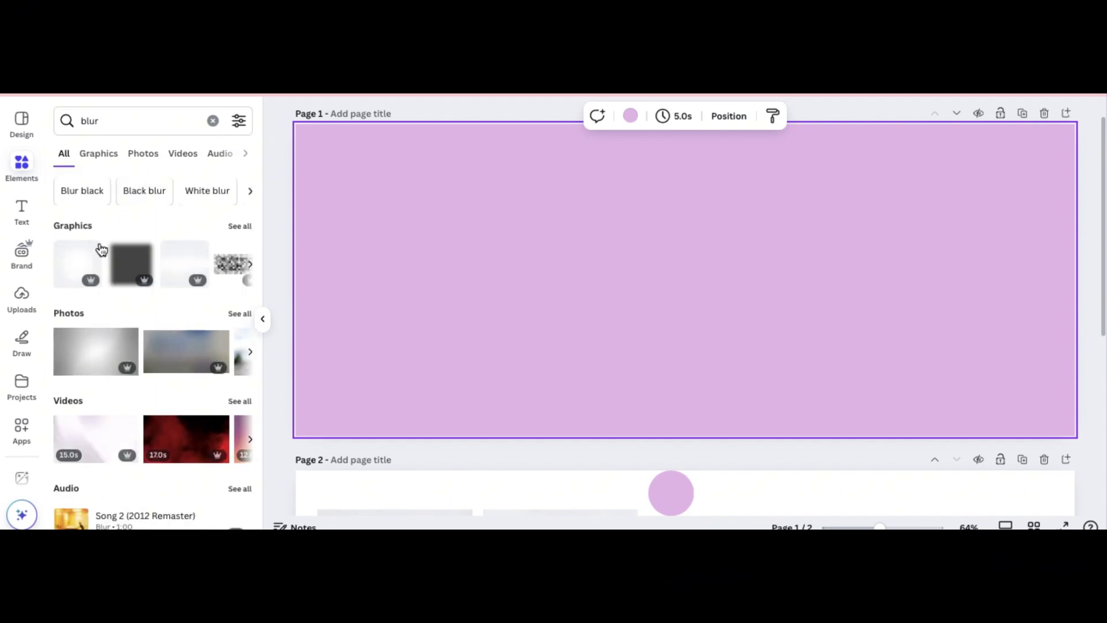
pyautogui.click(75, 271)
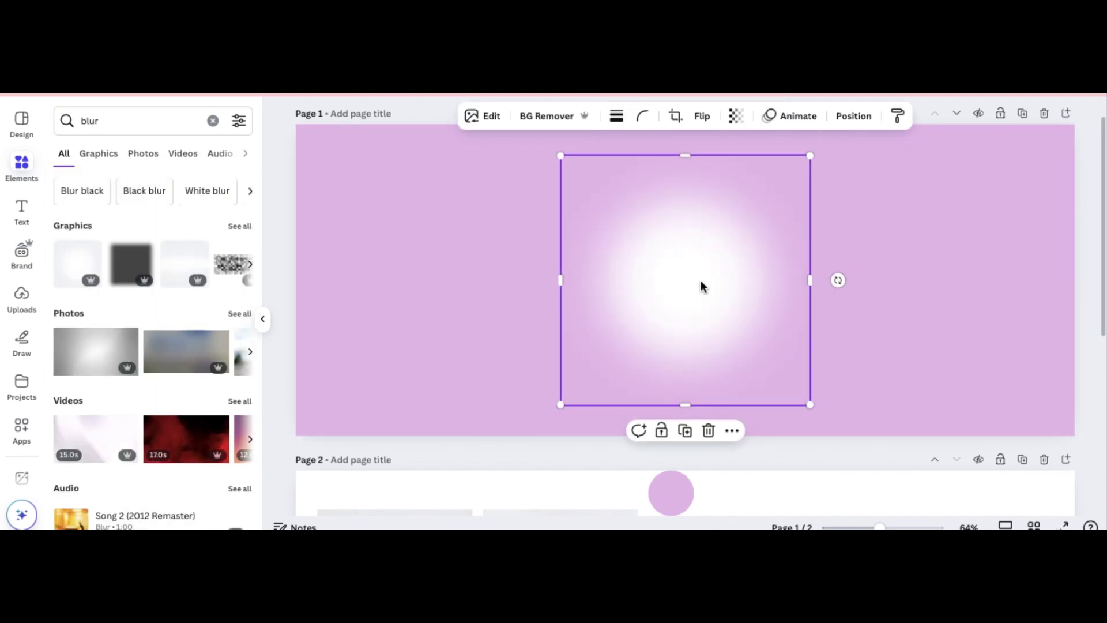
pyautogui.moveTo(701, 280); pyautogui.dragTo(910, 270)
pyautogui.moveTo(771, 392); pyautogui.dragTo(646, 488)
pyautogui.moveTo(840, 309); pyautogui.dragTo(918, 268)
# Step: Set the blur glow's transparency to 69, enlarge it further and zoom out to both pages
pyautogui.click(736, 117)
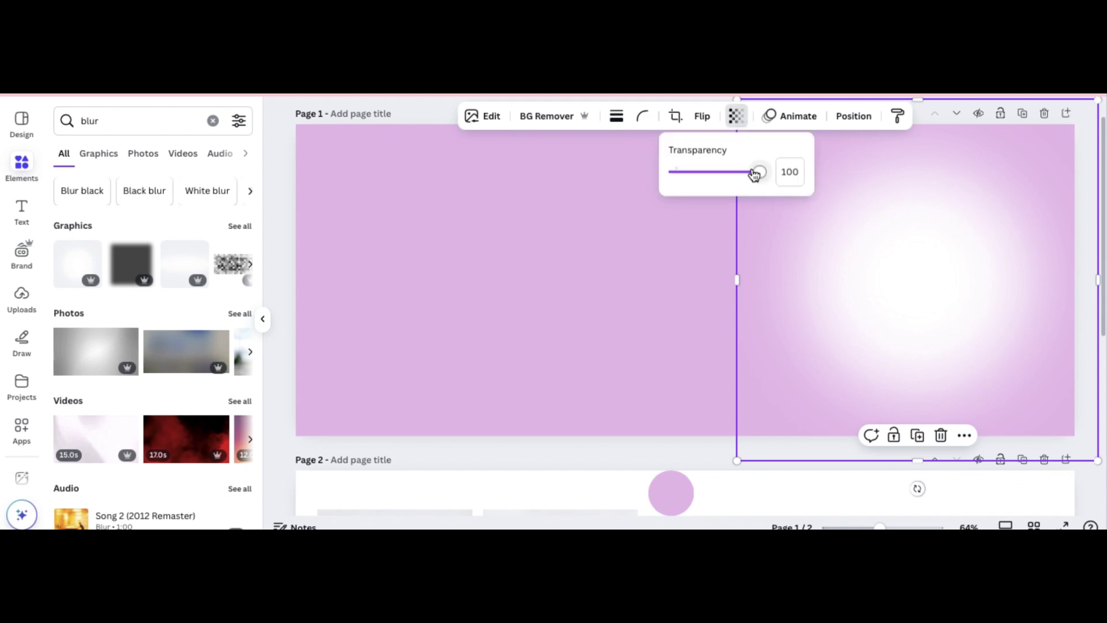
pyautogui.moveTo(753, 173); pyautogui.dragTo(734, 175)
pyautogui.moveTo(736, 459); pyautogui.dragTo(662, 527)
pyautogui.moveTo(855, 331); pyautogui.dragTo(899, 296)
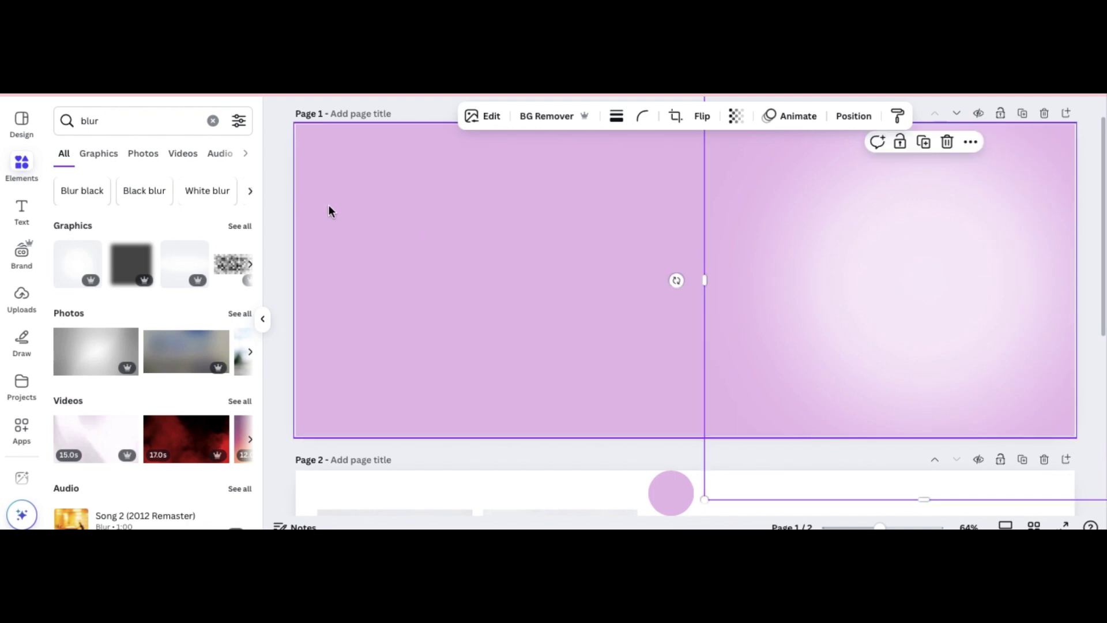
pyautogui.click(278, 188)
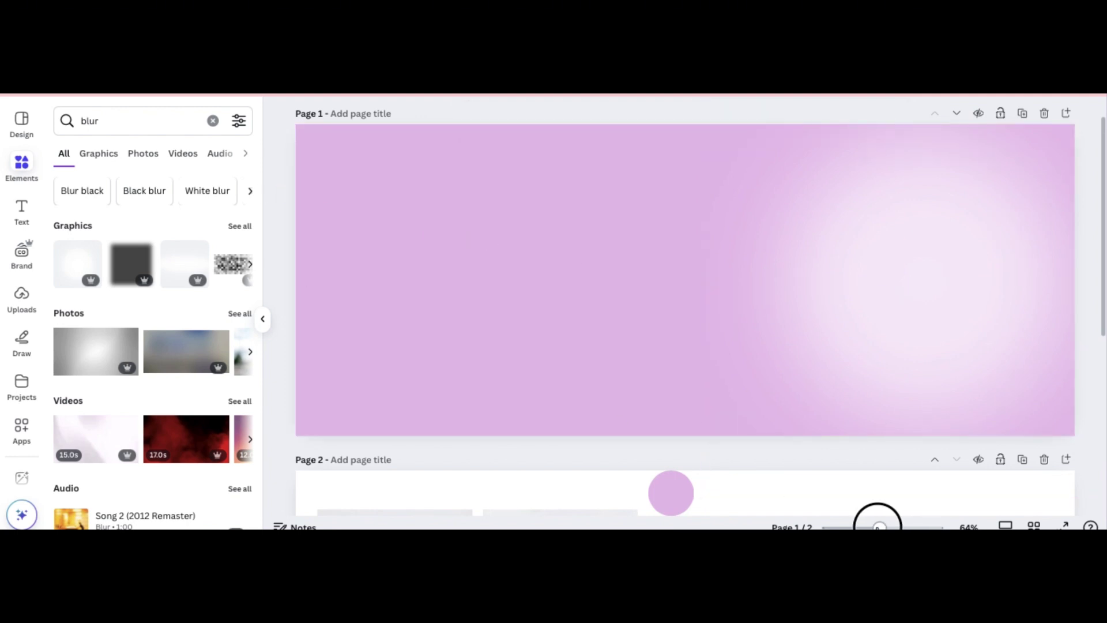
pyautogui.moveTo(876, 526); pyautogui.dragTo(867, 526)
pyautogui.scroll(-2, 835, 371)
pyautogui.scroll(2, 835, 372)
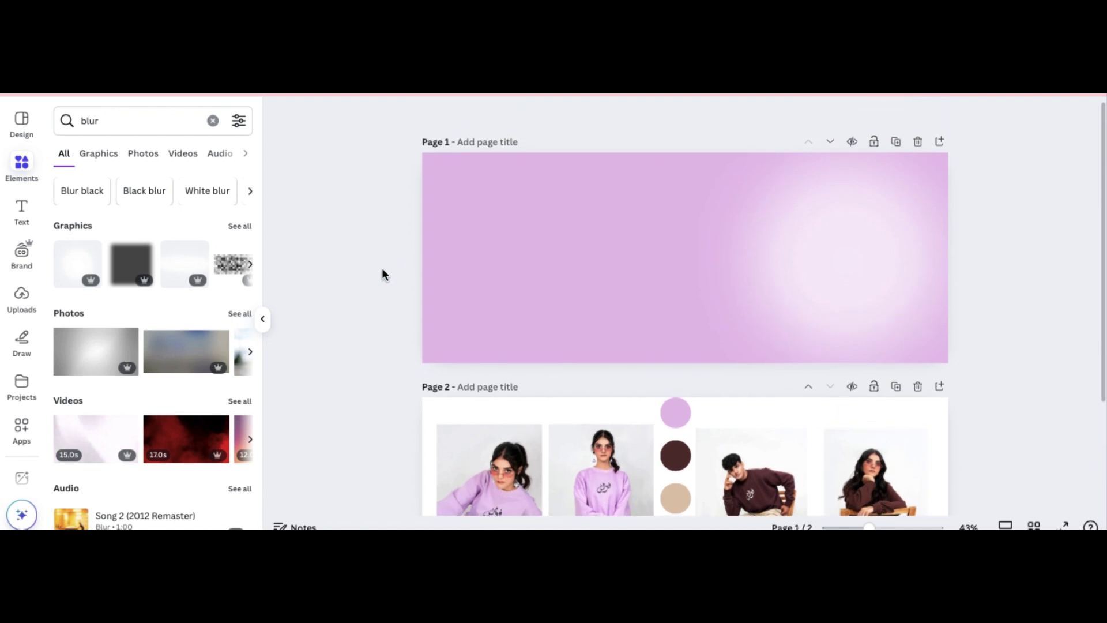
# Step: Copy the seated and standing lilac-sweatshirt photos onto Page 1 and remove both backgrounds
pyautogui.click(472, 447)
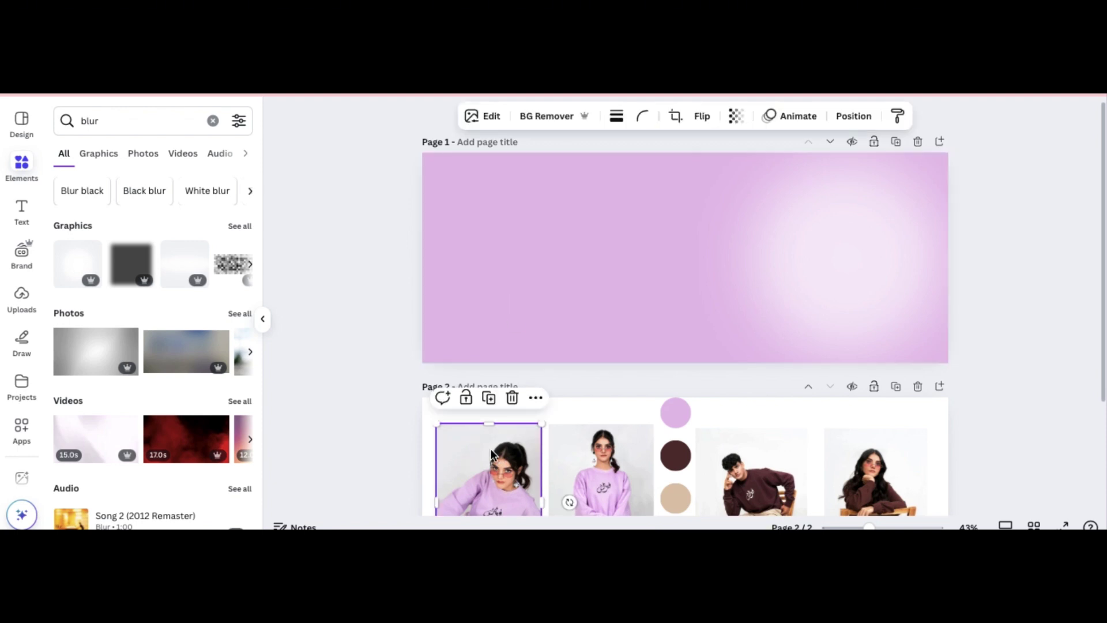
pyautogui.click(489, 397)
pyautogui.moveTo(493, 470); pyautogui.dragTo(487, 240)
pyautogui.click(539, 116)
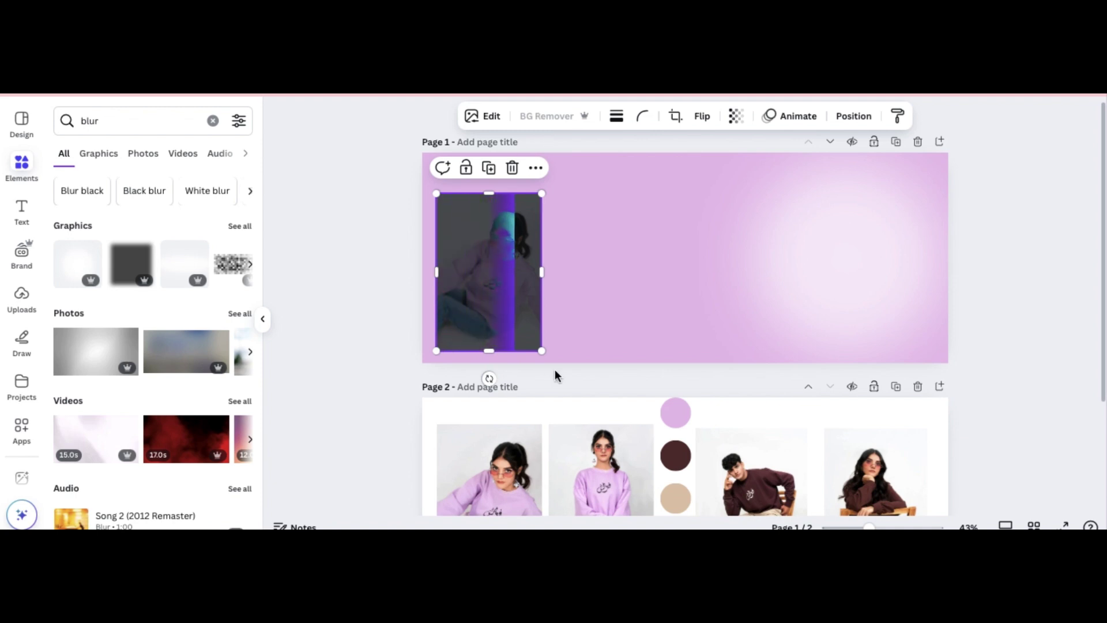
pyautogui.click(596, 470)
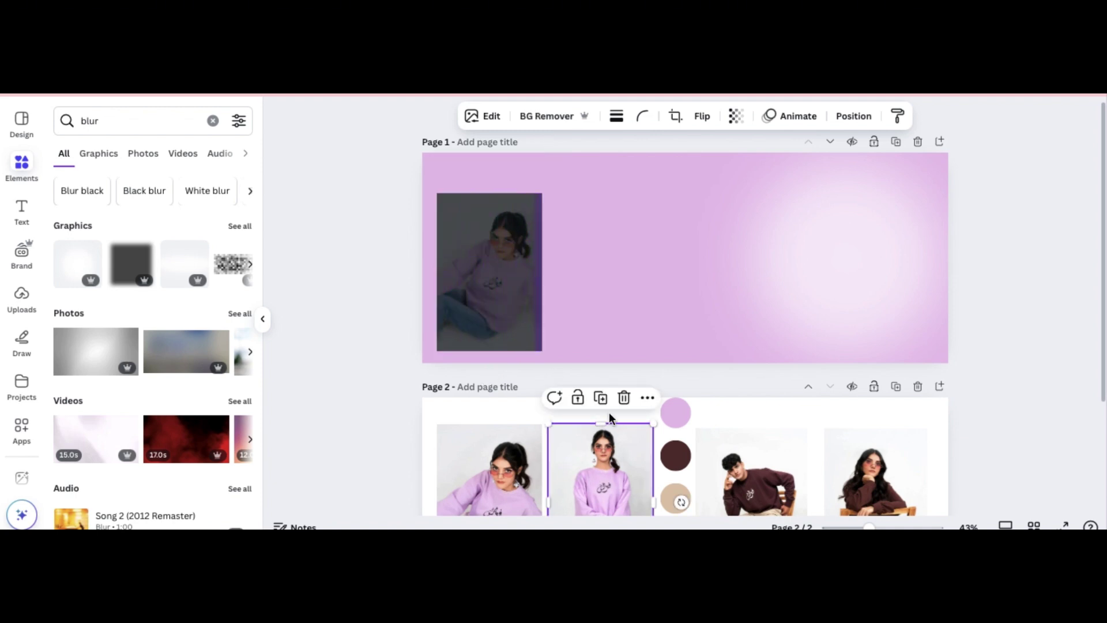
pyautogui.click(603, 402)
pyautogui.moveTo(603, 438); pyautogui.dragTo(611, 233)
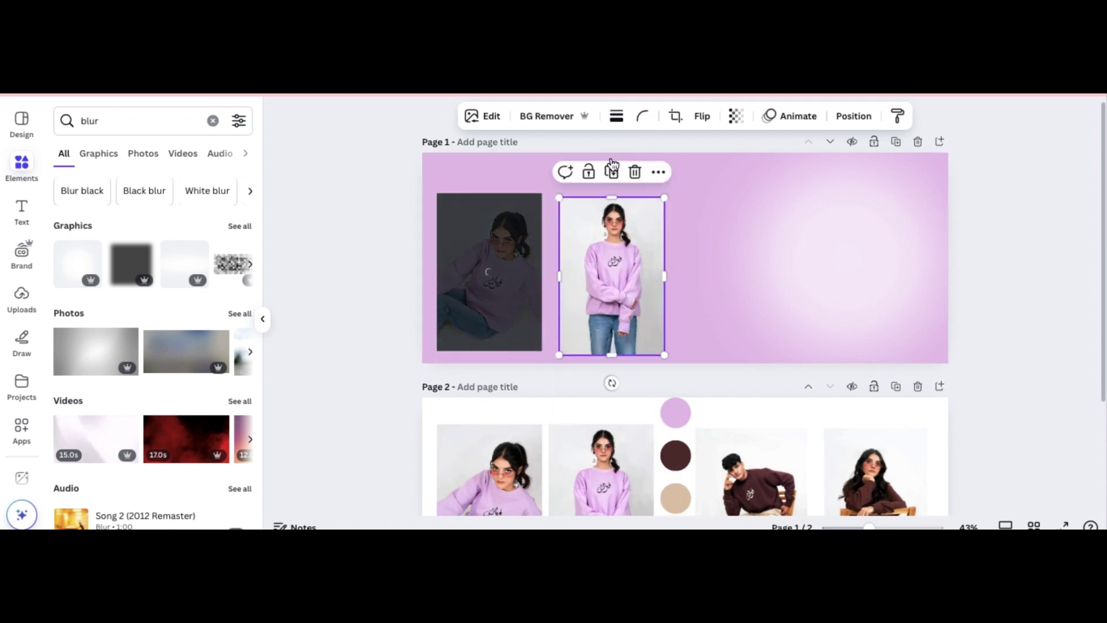
pyautogui.click(556, 116)
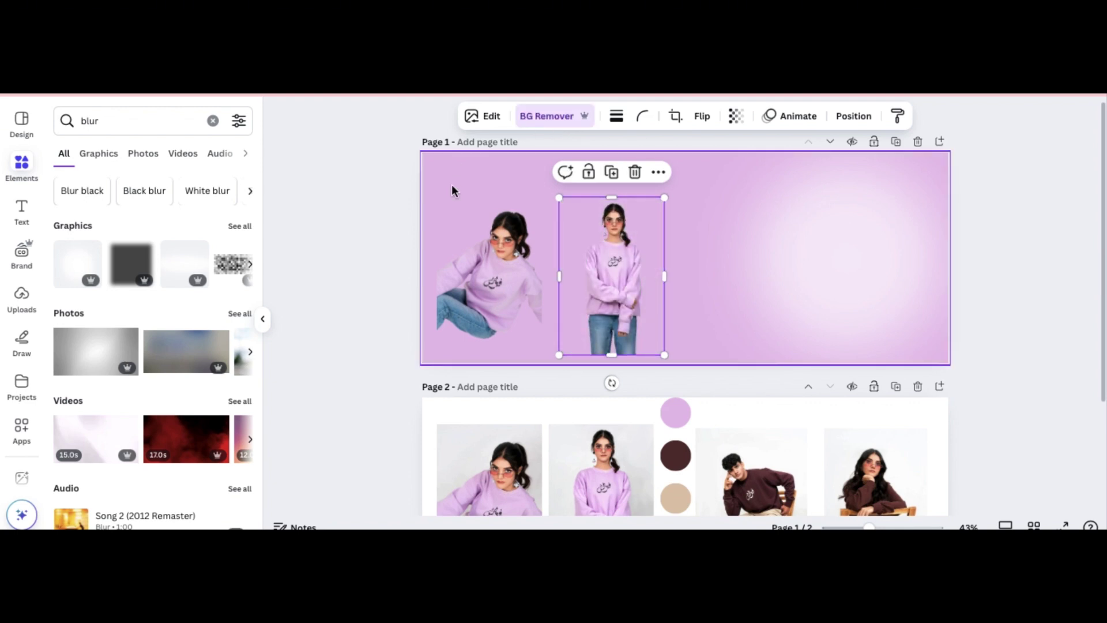
pyautogui.click(678, 493)
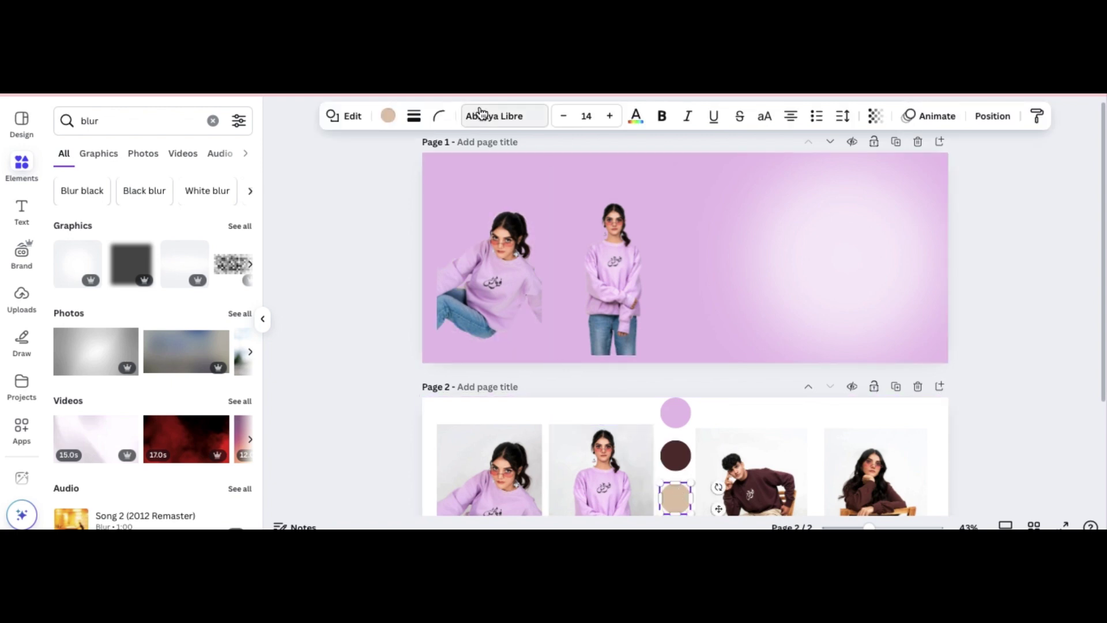
# Step: Change Page 1's background to beige and move the seated cutout down-left
pyautogui.click(450, 156)
pyautogui.click(208, 221)
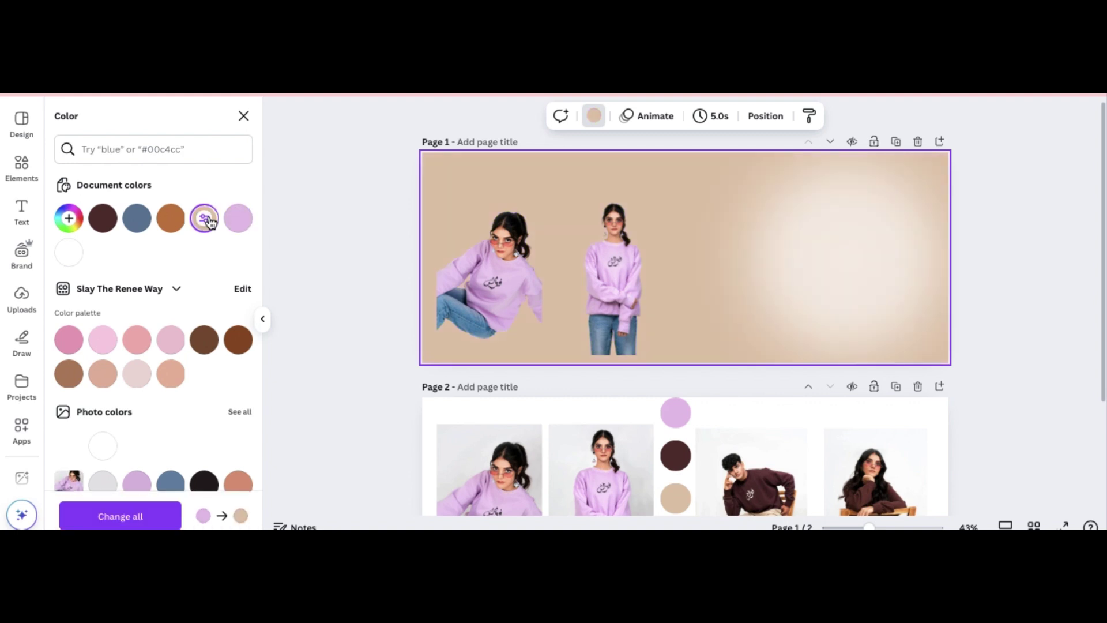
pyautogui.click(495, 309)
pyautogui.moveTo(494, 308); pyautogui.dragTo(484, 329)
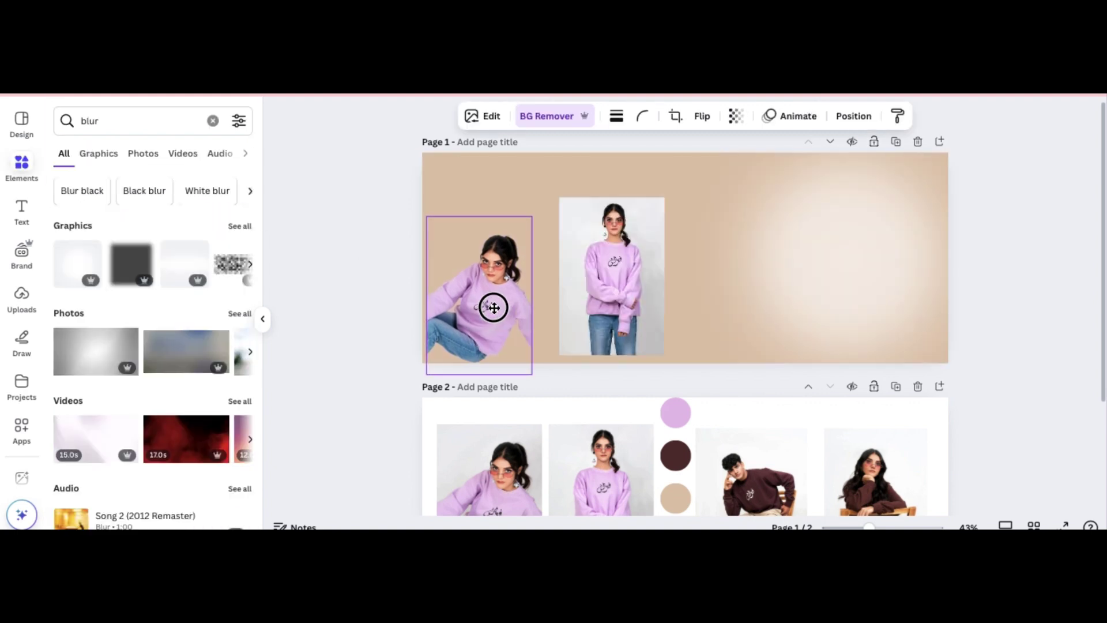
# Step: Place the standing girl beside the seated girl and enlarge both cutouts
pyautogui.moveTo(627, 275); pyautogui.dragTo(597, 282)
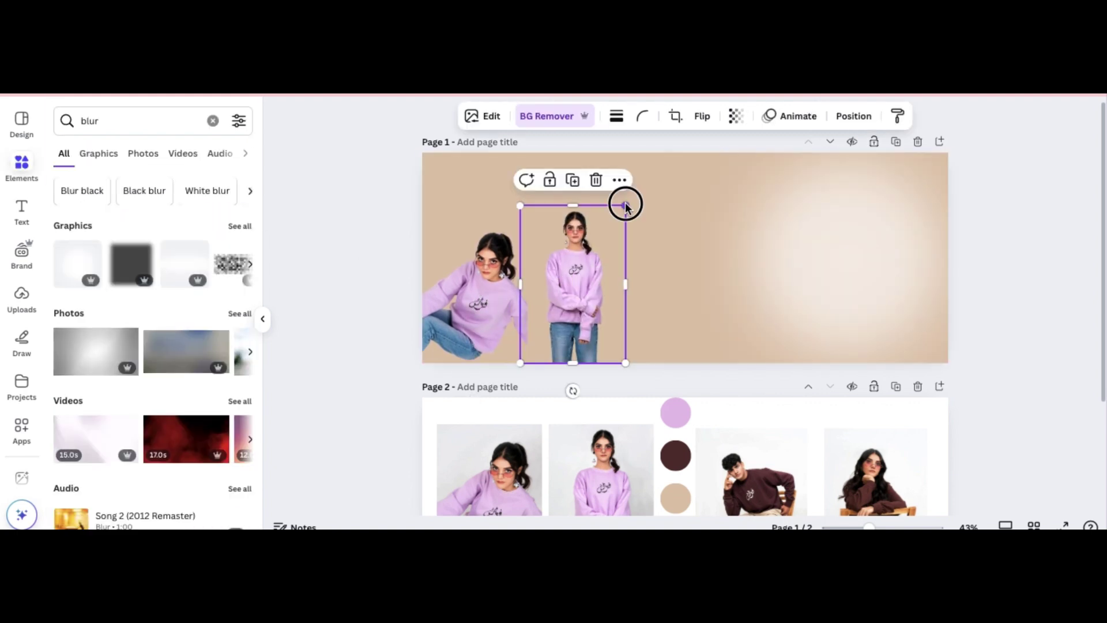
pyautogui.moveTo(623, 202); pyautogui.dragTo(650, 161)
pyautogui.click(504, 268)
pyautogui.moveTo(526, 214); pyautogui.dragTo(559, 172)
pyautogui.moveTo(585, 265); pyautogui.dragTo(611, 268)
pyautogui.click(531, 304)
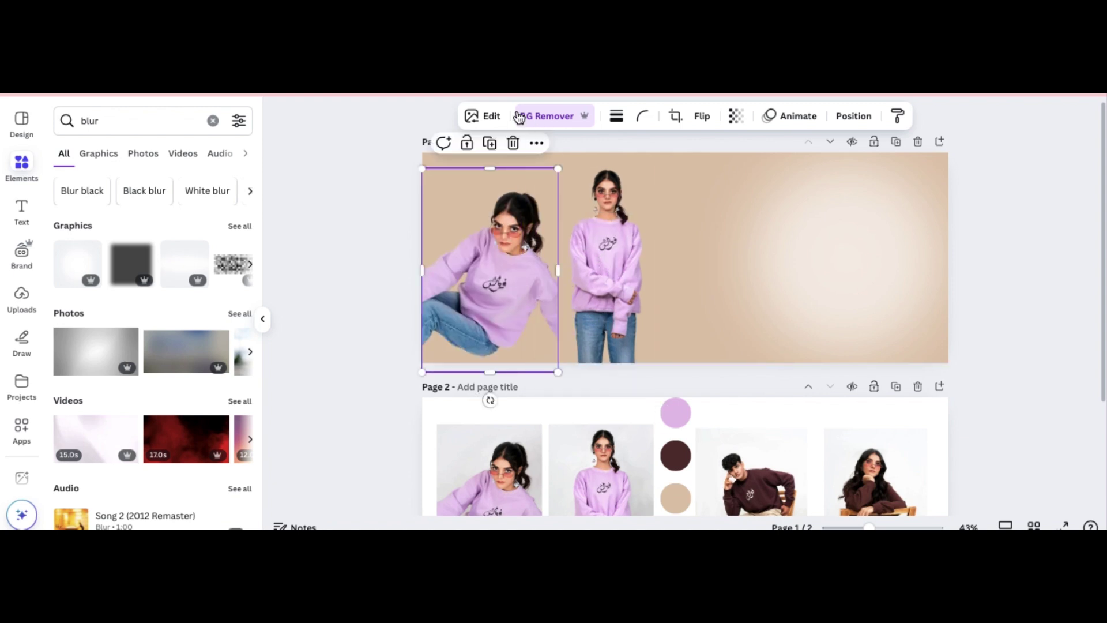
# Step: Give the seated girl a drop shadow with reduced blur
pyautogui.click(487, 118)
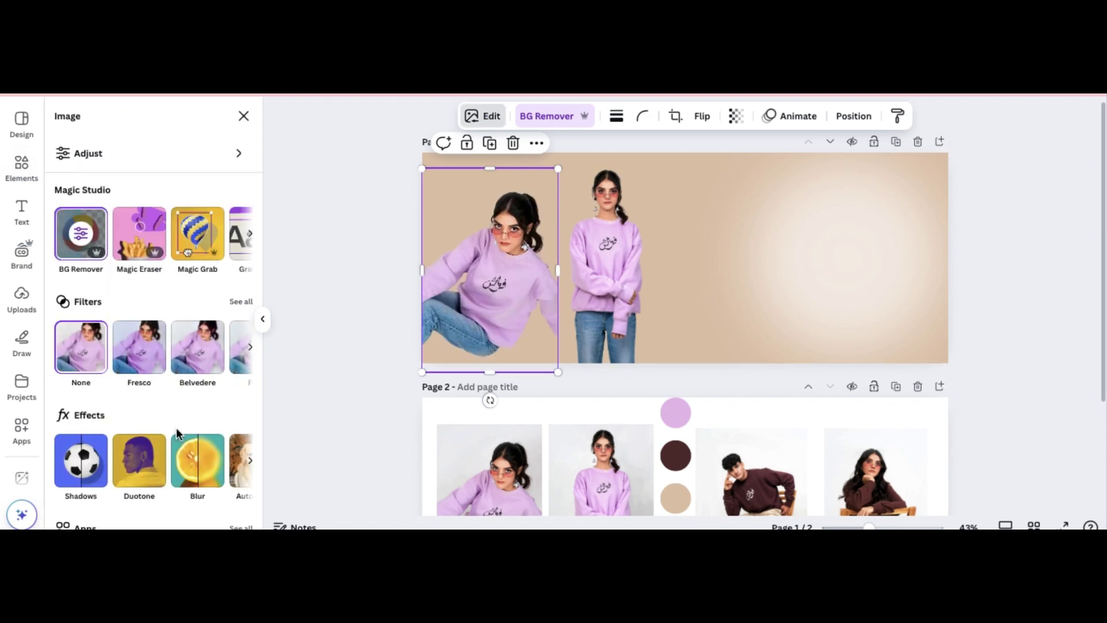
pyautogui.scroll(-2, 177, 433)
pyautogui.click(97, 397)
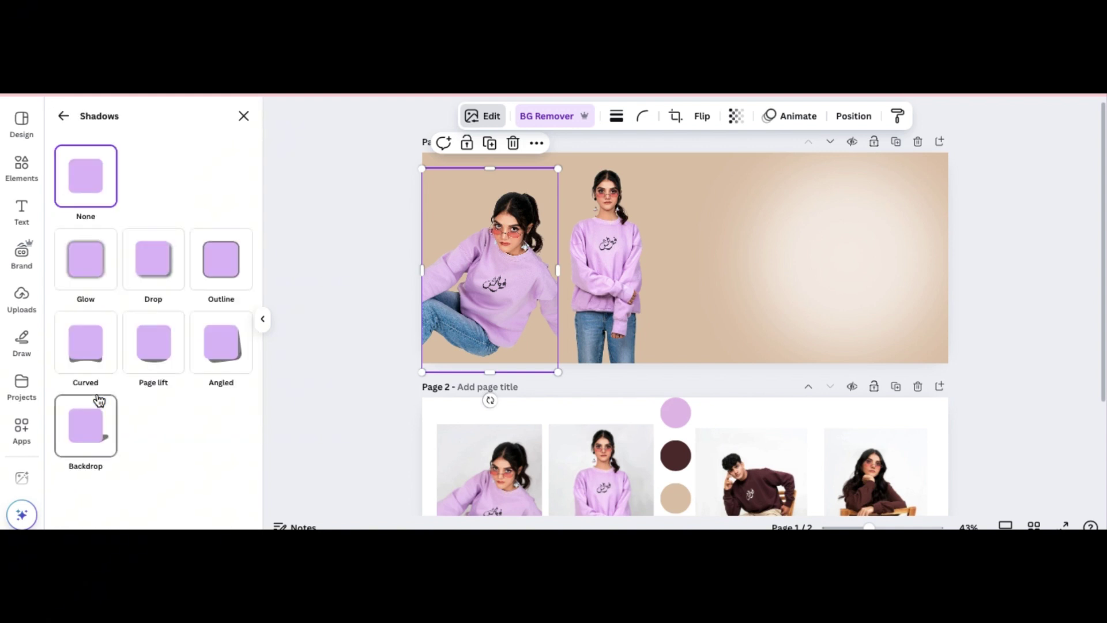
pyautogui.click(158, 273)
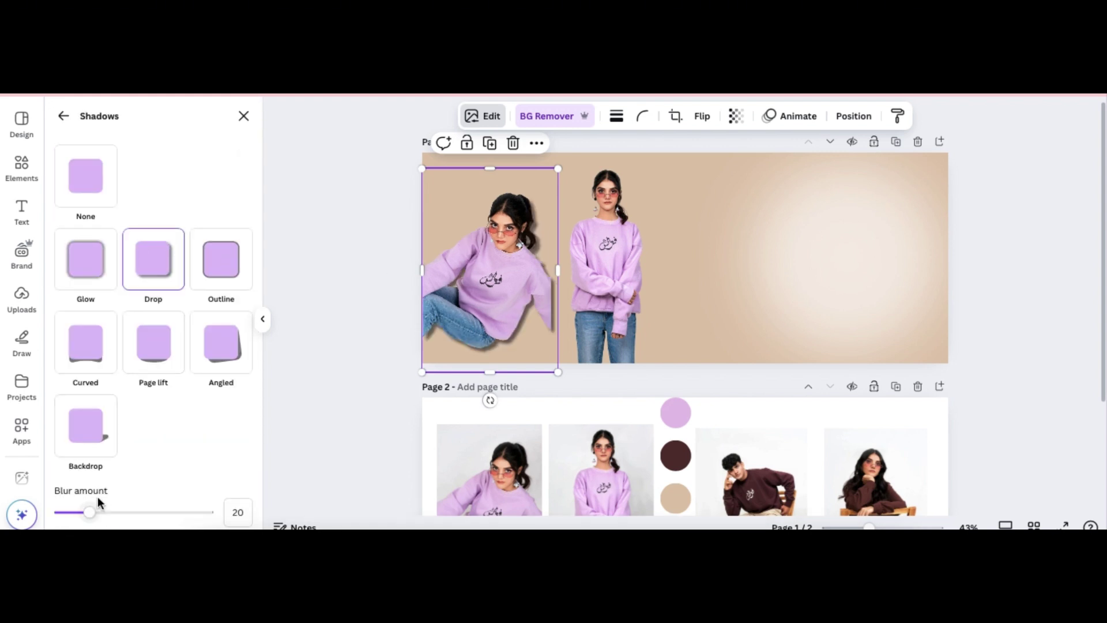
pyautogui.scroll(-1, 99, 501)
pyautogui.click(95, 449)
pyautogui.moveTo(95, 449); pyautogui.dragTo(77, 462)
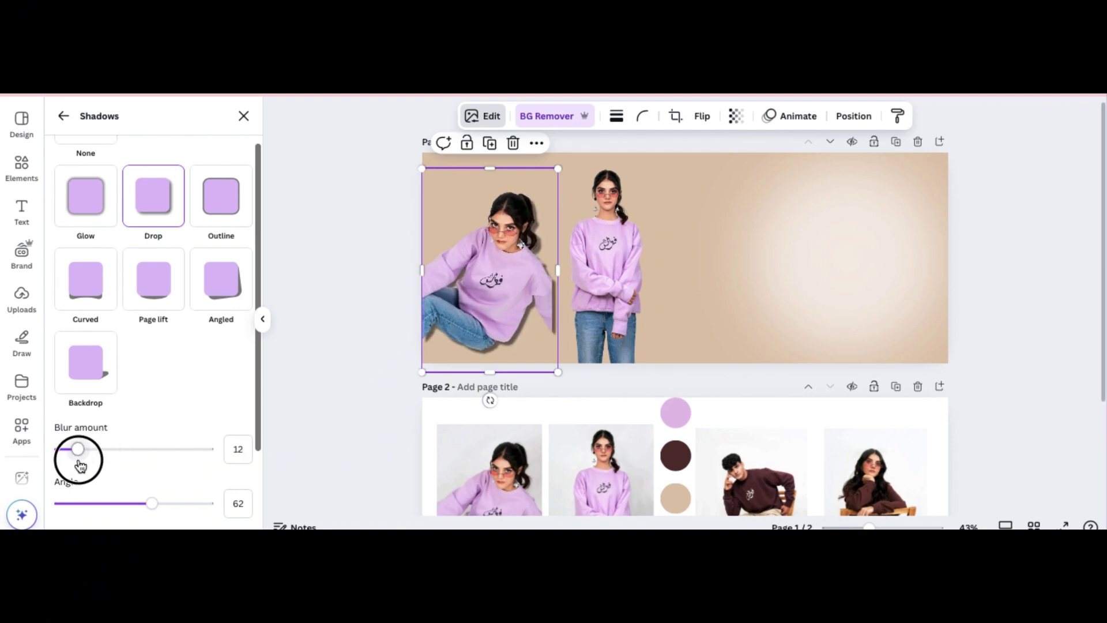
# Step: Flip the seated girl horizontally, then give the standing girl a drop shadow and overlap her
pyautogui.click(702, 119)
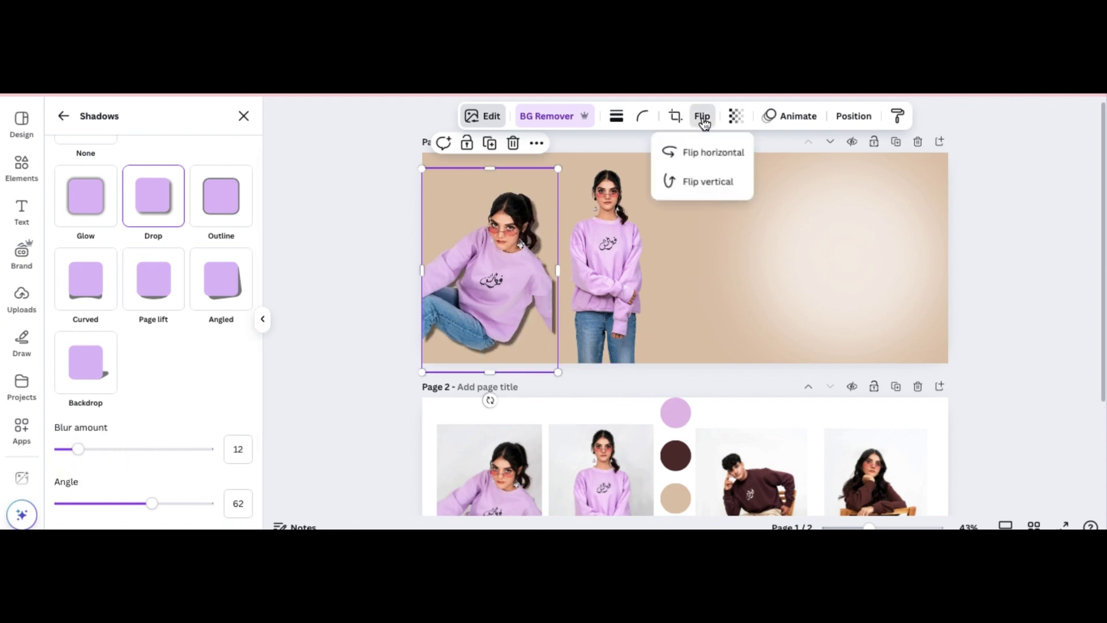
pyautogui.click(684, 159)
pyautogui.moveTo(473, 281); pyautogui.dragTo(466, 303)
pyautogui.click(605, 259)
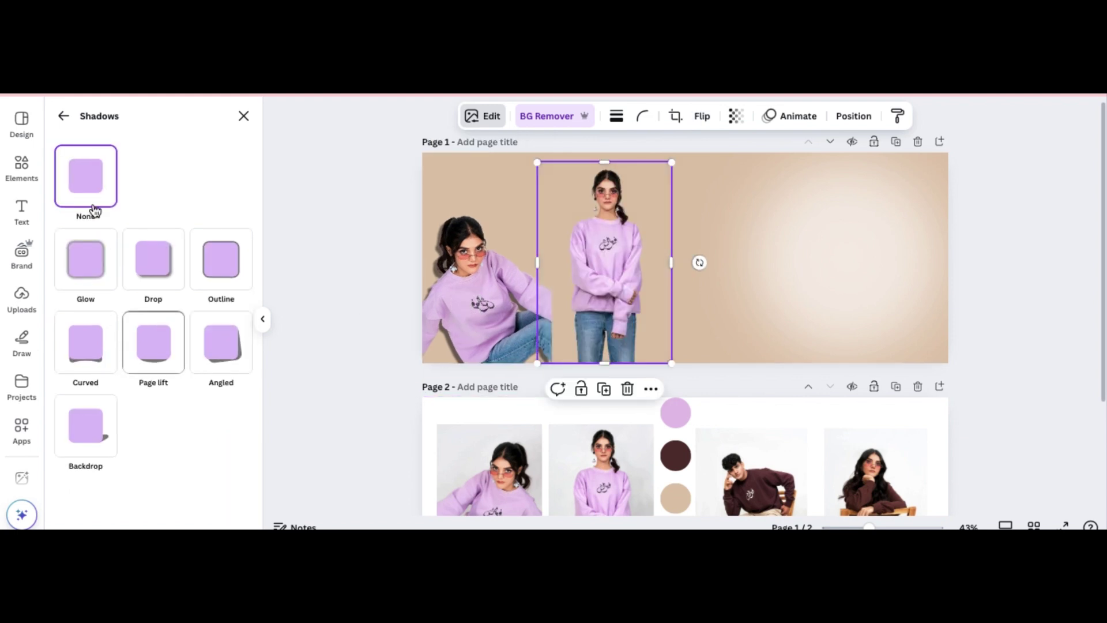
pyautogui.click(154, 292)
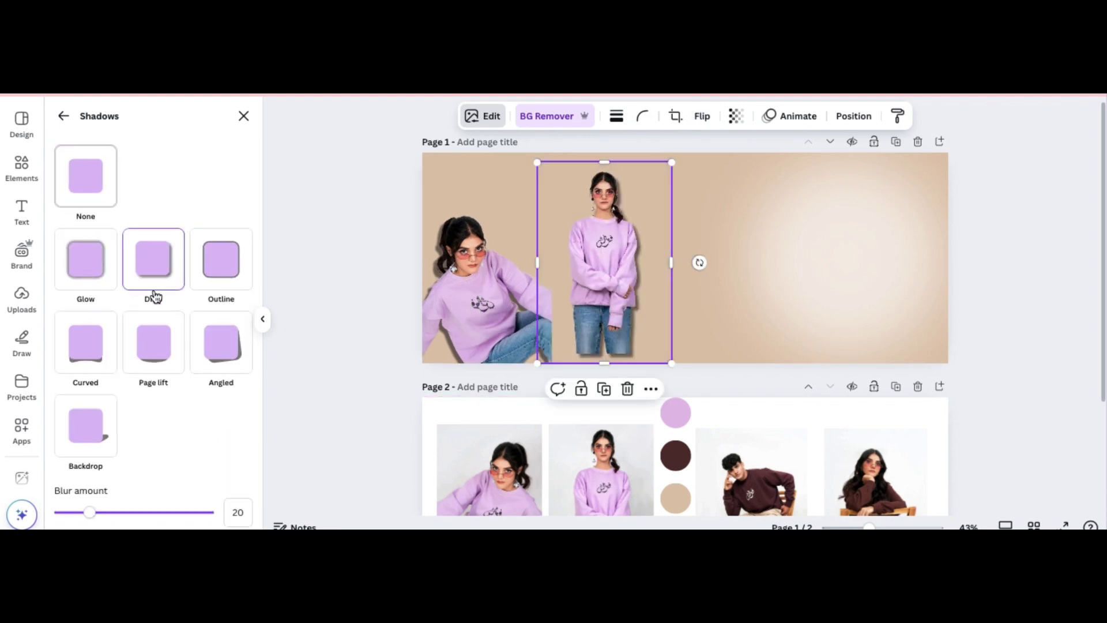
pyautogui.moveTo(565, 250); pyautogui.dragTo(532, 262)
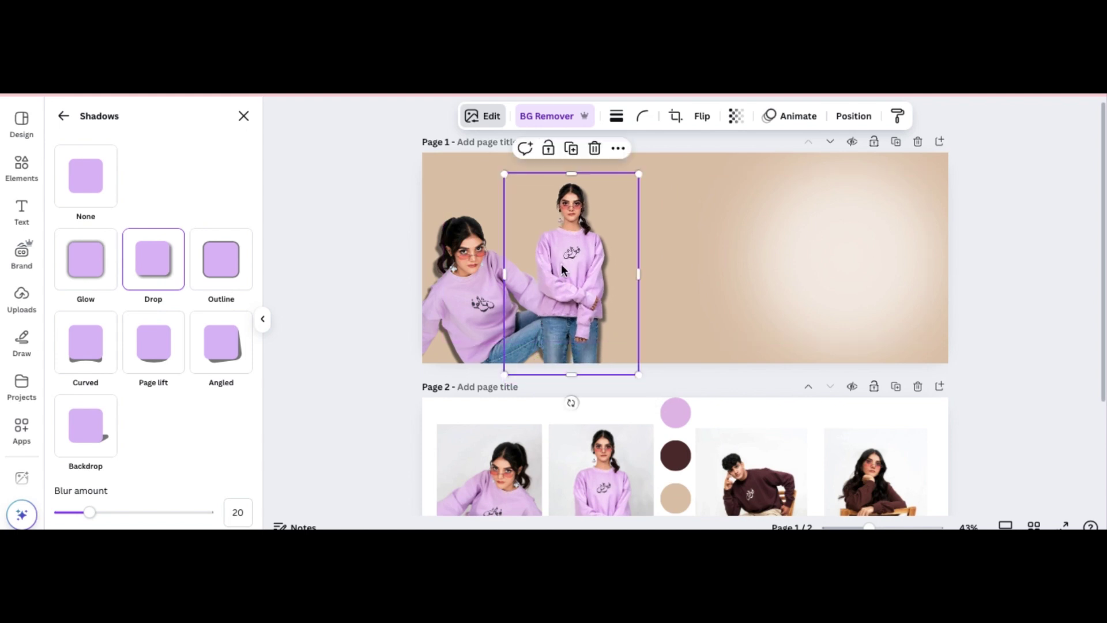
# Step: Copy the man and woman-on-chair photos onto Page 1 and remove their backgrounds
pyautogui.click(755, 471)
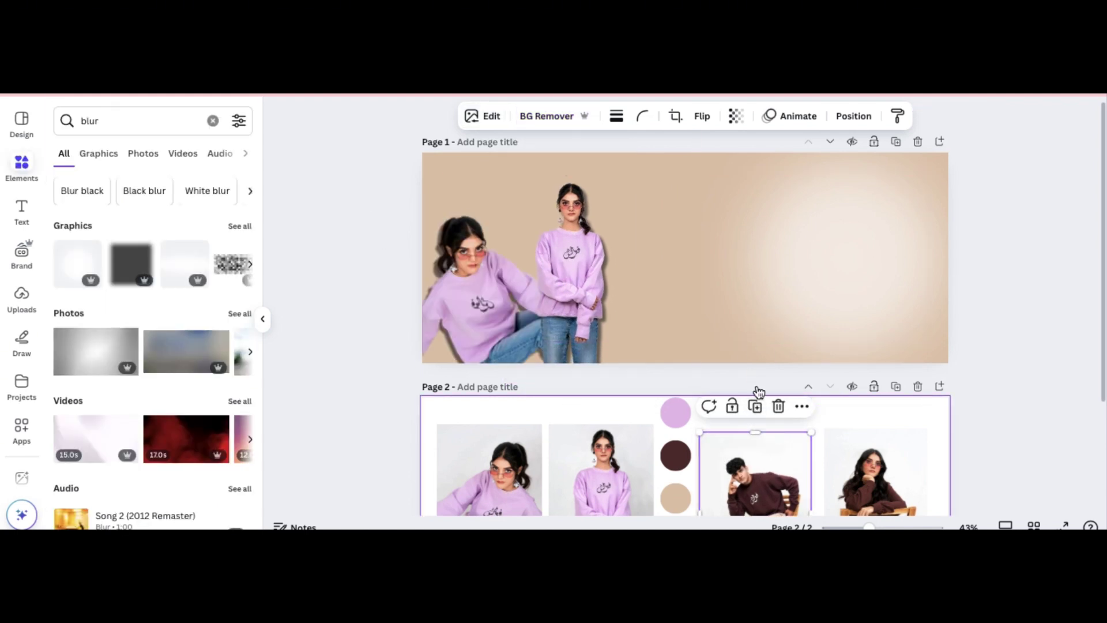
pyautogui.moveTo(748, 492); pyautogui.dragTo(700, 251)
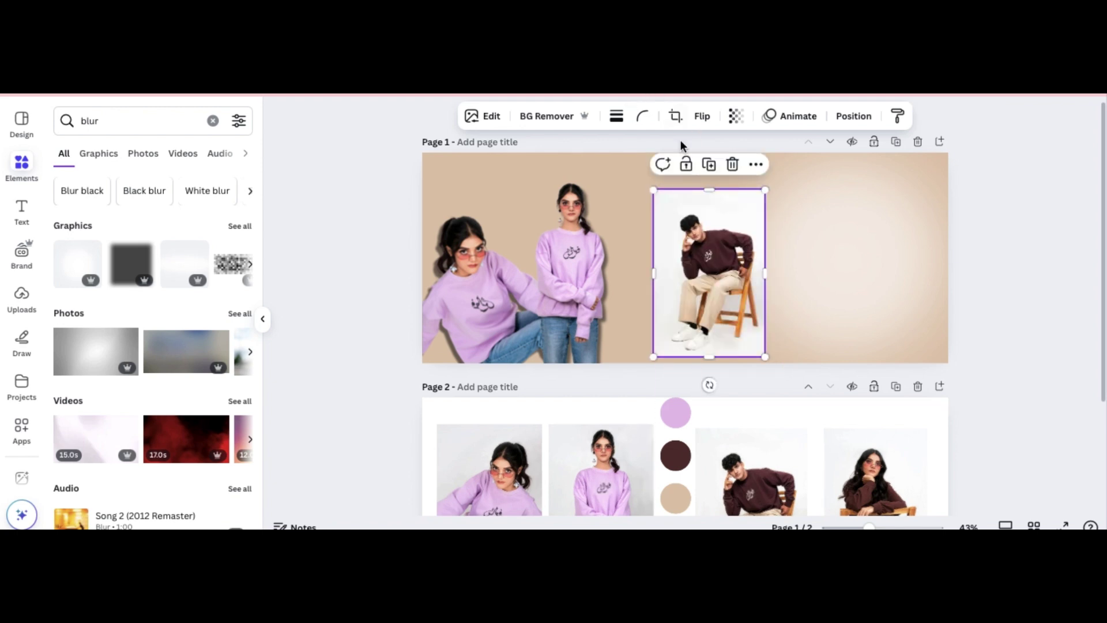
pyautogui.click(557, 116)
pyautogui.click(873, 455)
pyautogui.moveTo(874, 463); pyautogui.dragTo(847, 246)
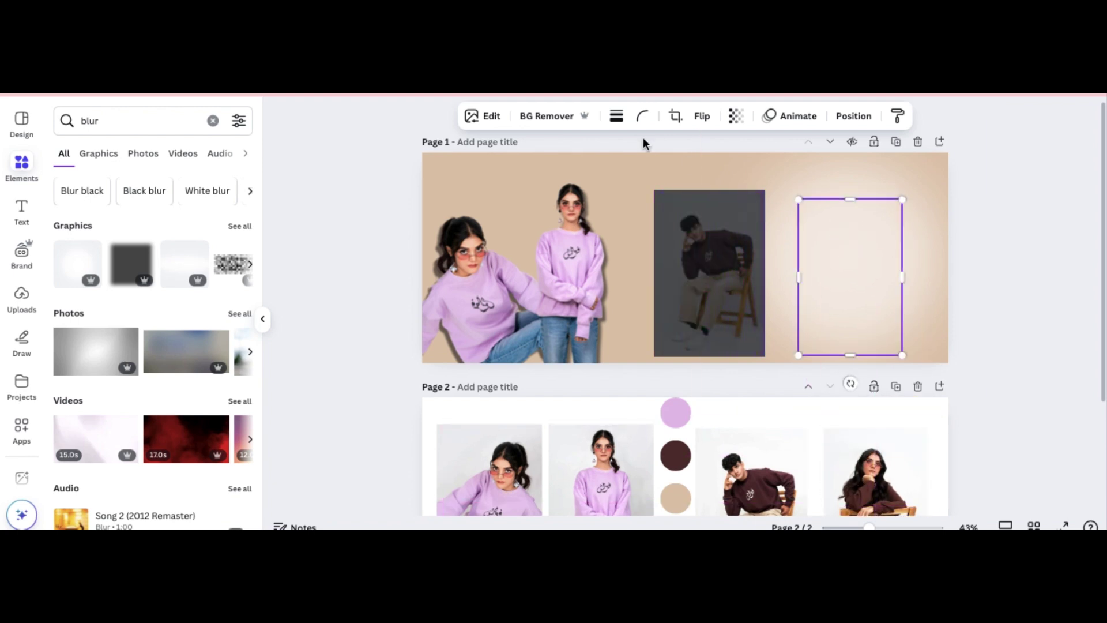
pyautogui.click(542, 116)
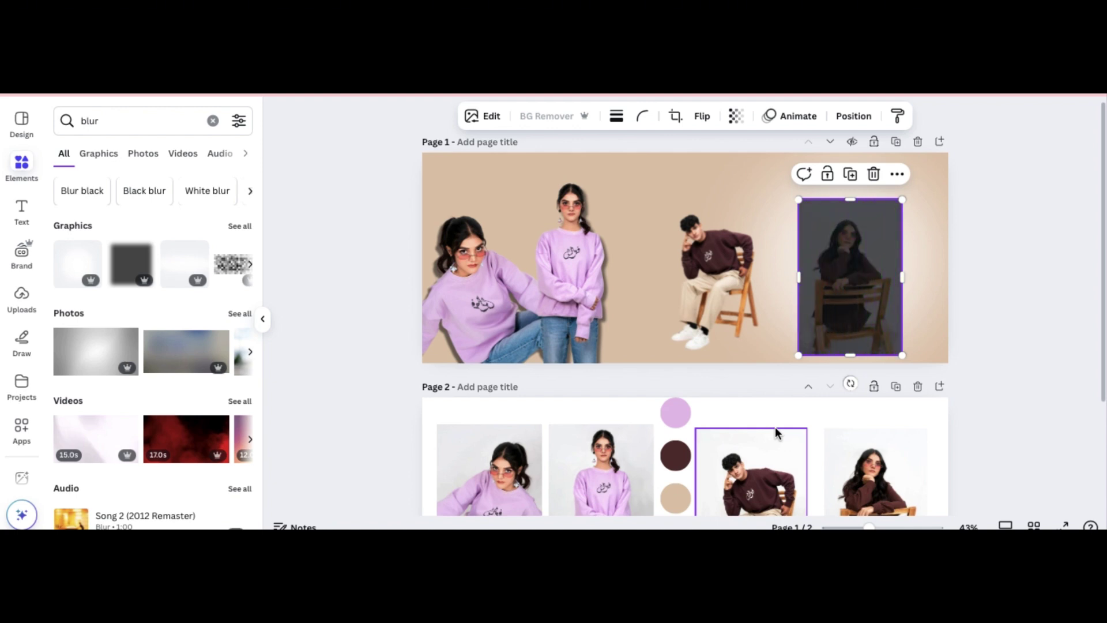
# Step: Enlarge the man and woman-on-chair cutouts on the banner's right side
pyautogui.click(731, 273)
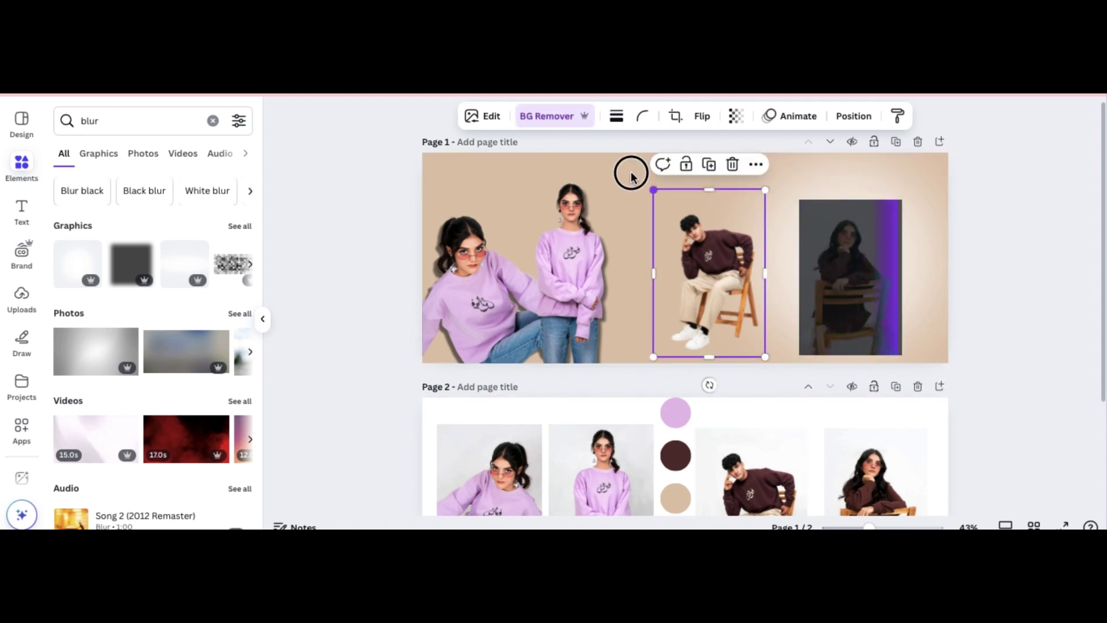
pyautogui.moveTo(653, 189); pyautogui.dragTo(568, 146)
pyautogui.moveTo(691, 238); pyautogui.dragTo(729, 259)
pyautogui.click(876, 280)
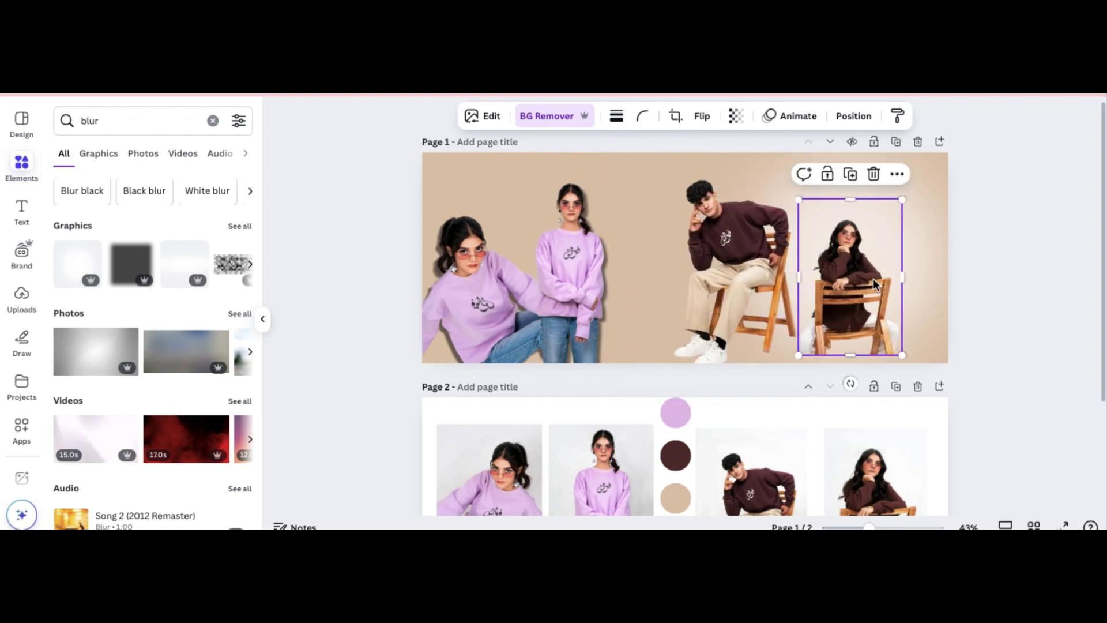
pyautogui.moveTo(904, 199); pyautogui.dragTo(991, 97)
pyautogui.moveTo(911, 224); pyautogui.dragTo(903, 226)
pyautogui.moveTo(789, 358); pyautogui.dragTo(781, 373)
# Step: Resize and reposition all four cutouts, enlarging the standing girl, man and seated girl
pyautogui.click(562, 271)
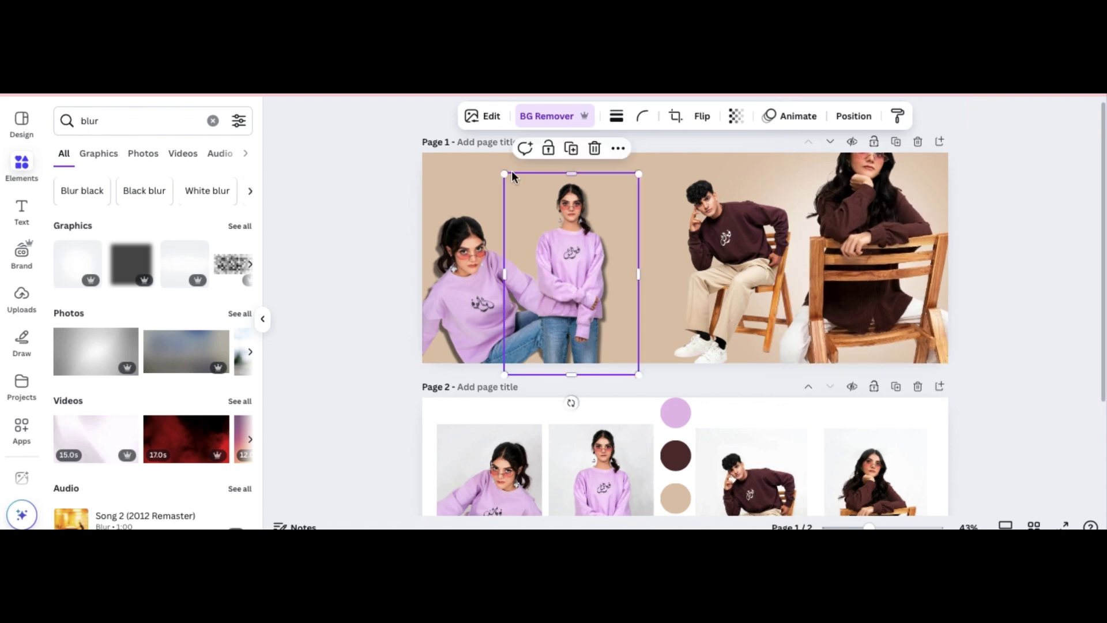
pyautogui.moveTo(505, 174); pyautogui.dragTo(473, 119)
pyautogui.moveTo(553, 234); pyautogui.dragTo(560, 241)
pyautogui.click(379, 218)
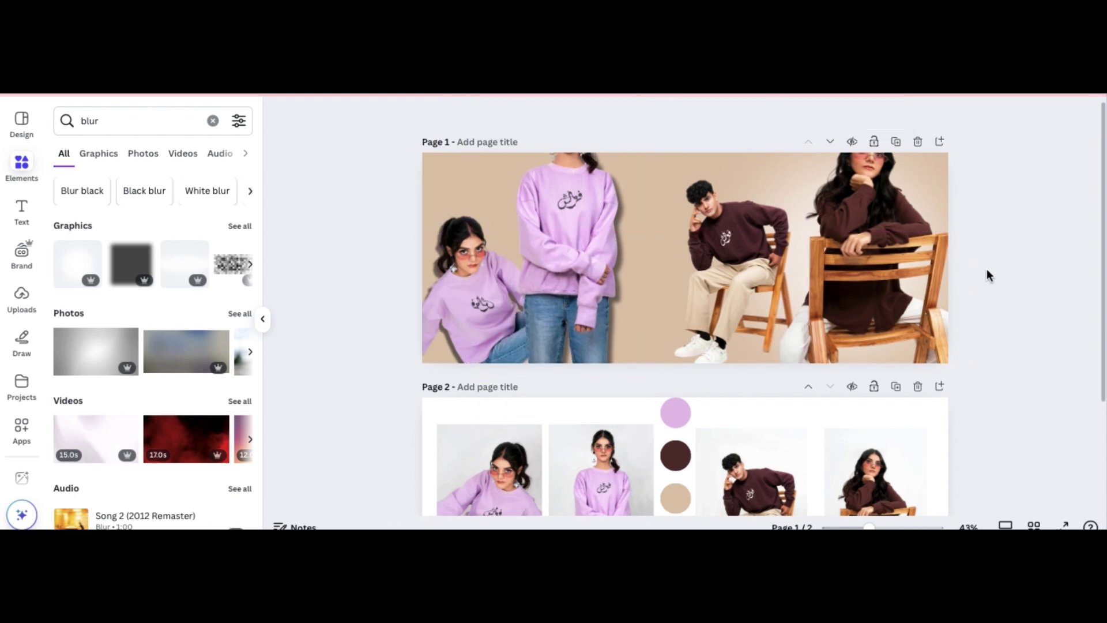
pyautogui.moveTo(752, 259); pyautogui.dragTo(749, 291)
pyautogui.moveTo(803, 175); pyautogui.dragTo(840, 136)
pyautogui.click(480, 278)
pyautogui.click(462, 272)
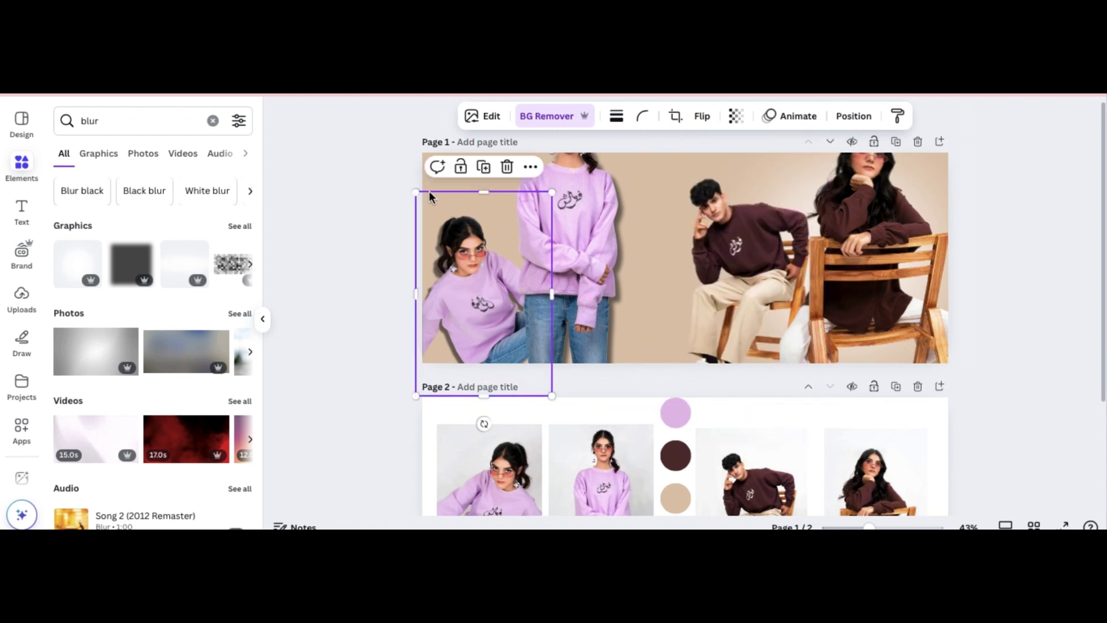
pyautogui.moveTo(412, 191); pyautogui.dragTo(391, 180)
pyautogui.click(706, 228)
pyautogui.click(603, 222)
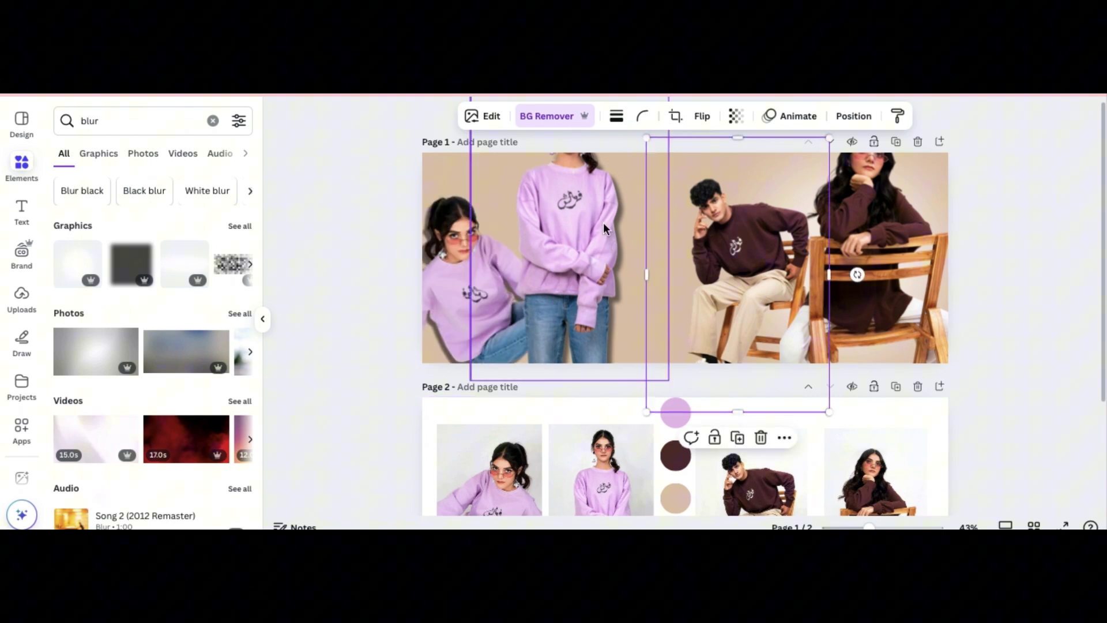
# Step: Retune the standing girl's drop shadow, lowering its intensity (blur 12, intensity 24)
pyautogui.click(491, 118)
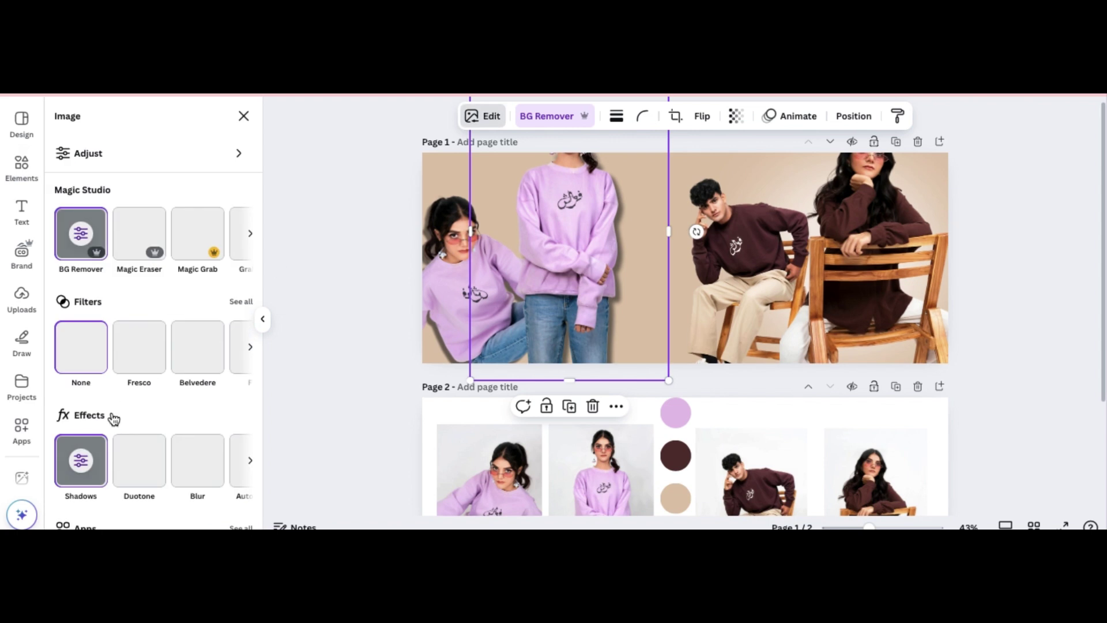
pyautogui.click(97, 469)
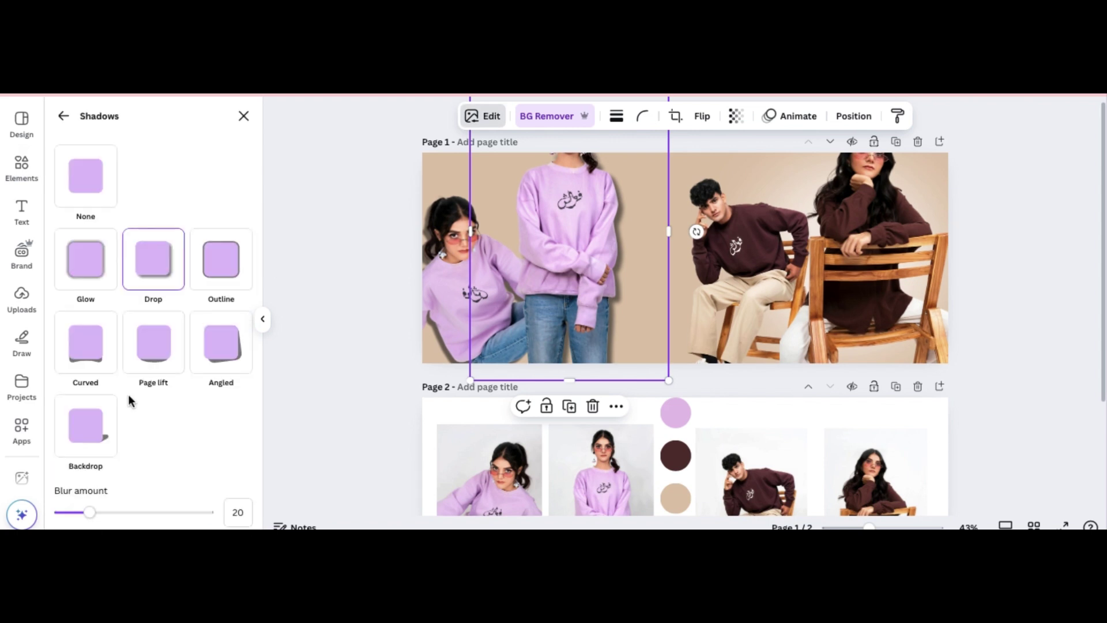
pyautogui.scroll(-2, 128, 394)
pyautogui.scroll(-1, 162, 478)
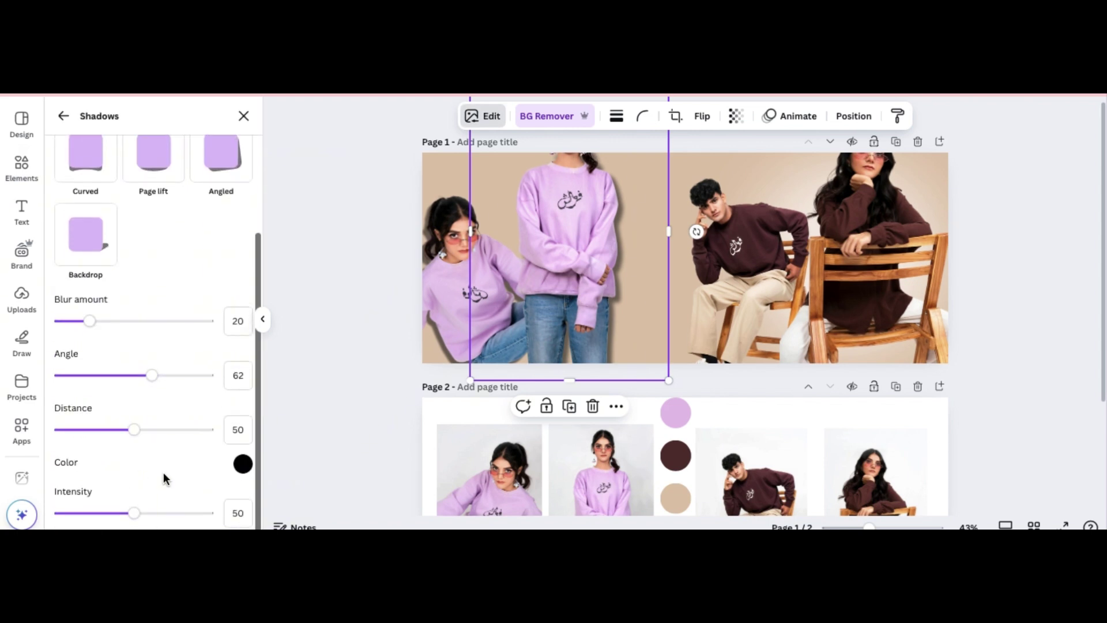
pyautogui.click(86, 518)
pyautogui.moveTo(87, 519)
pyautogui.mouseDown()
pyautogui.moveTo(108, 514)
pyautogui.moveTo(96, 514)
pyautogui.mouseUp()
pyautogui.hotkey('ctrl', 'z')
pyautogui.hotkey('ctrl', 'z')
pyautogui.click(117, 515)
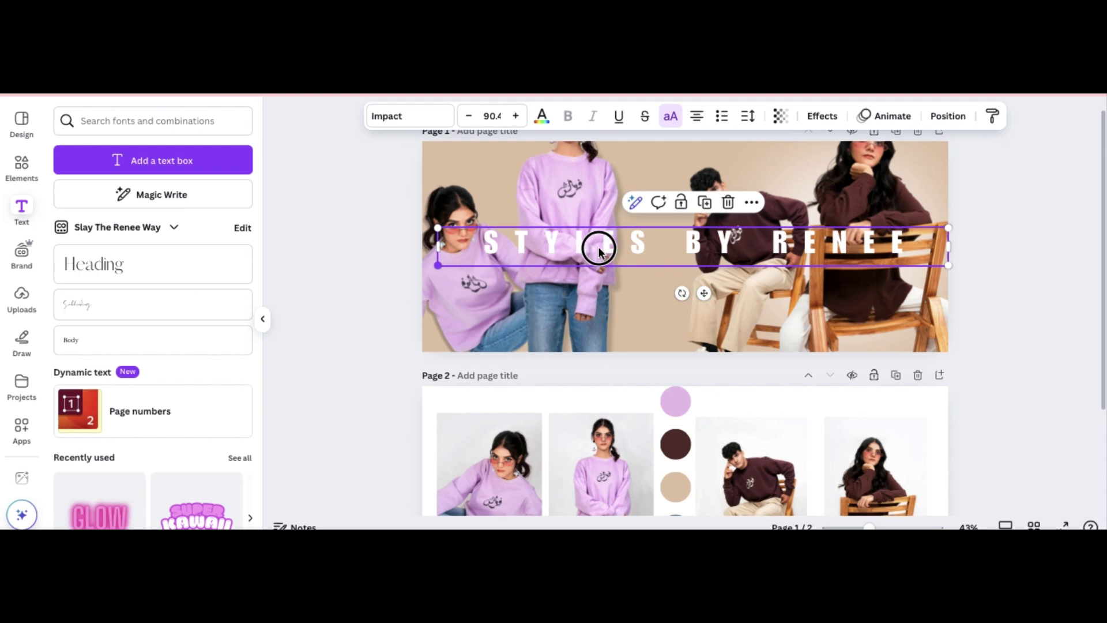
# Step: Shrink the STYLES BY RENEE title and move it higher on the upper right
pyautogui.moveTo(599, 251); pyautogui.dragTo(663, 248)
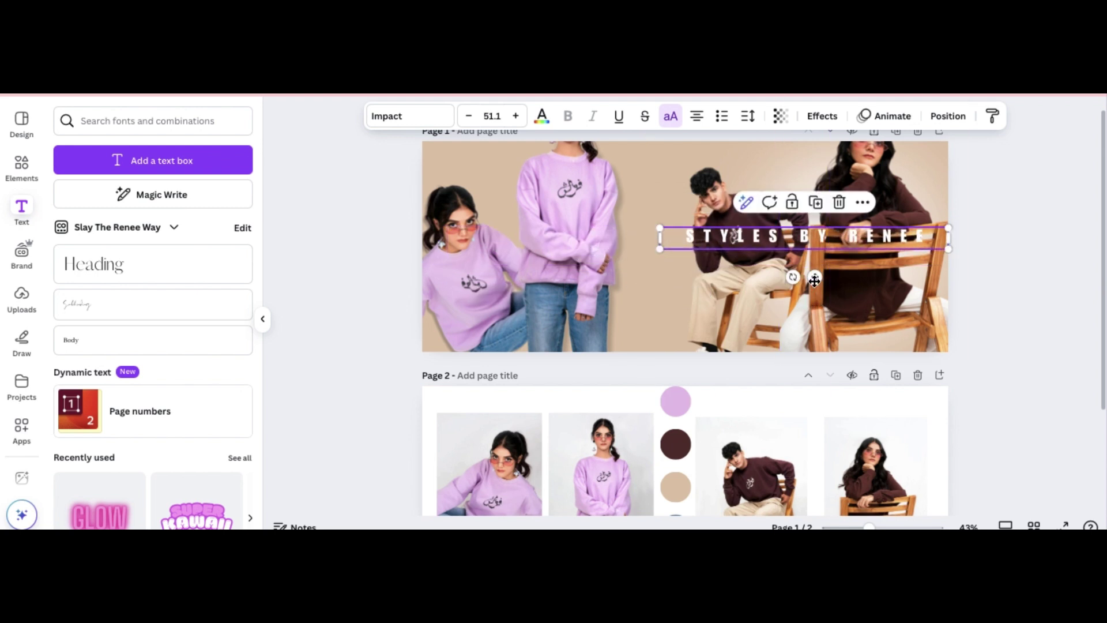
pyautogui.moveTo(815, 279); pyautogui.dragTo(814, 232)
pyautogui.moveTo(669, 98); pyautogui.dragTo(470, 367)
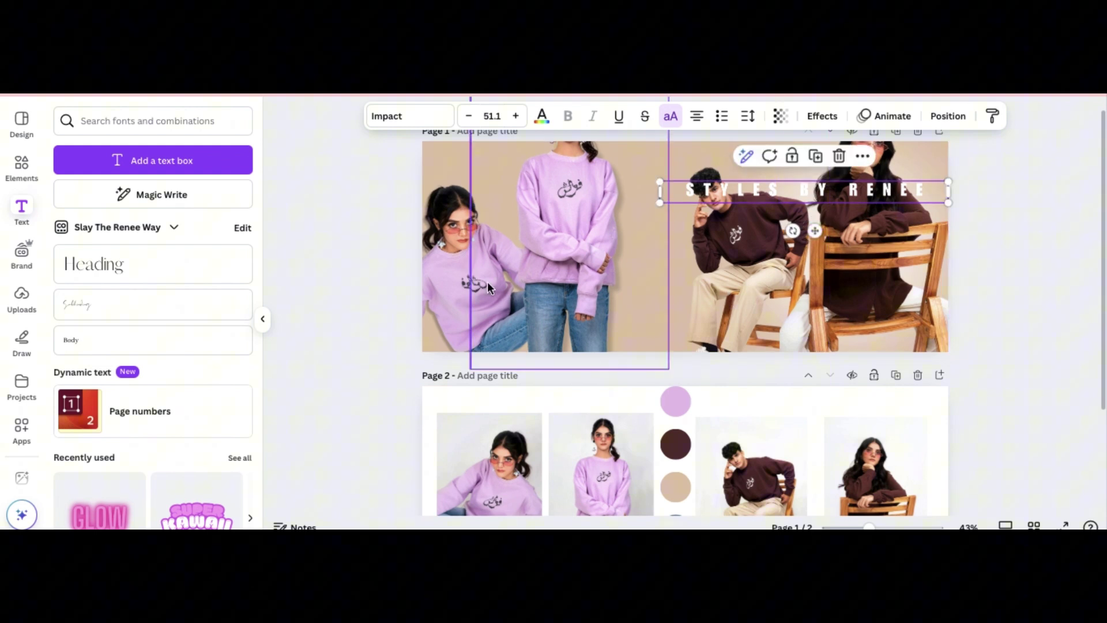
# Step: Enlarge the standing girl cutout, shift the man cutout left, then delete him
pyautogui.click(544, 230)
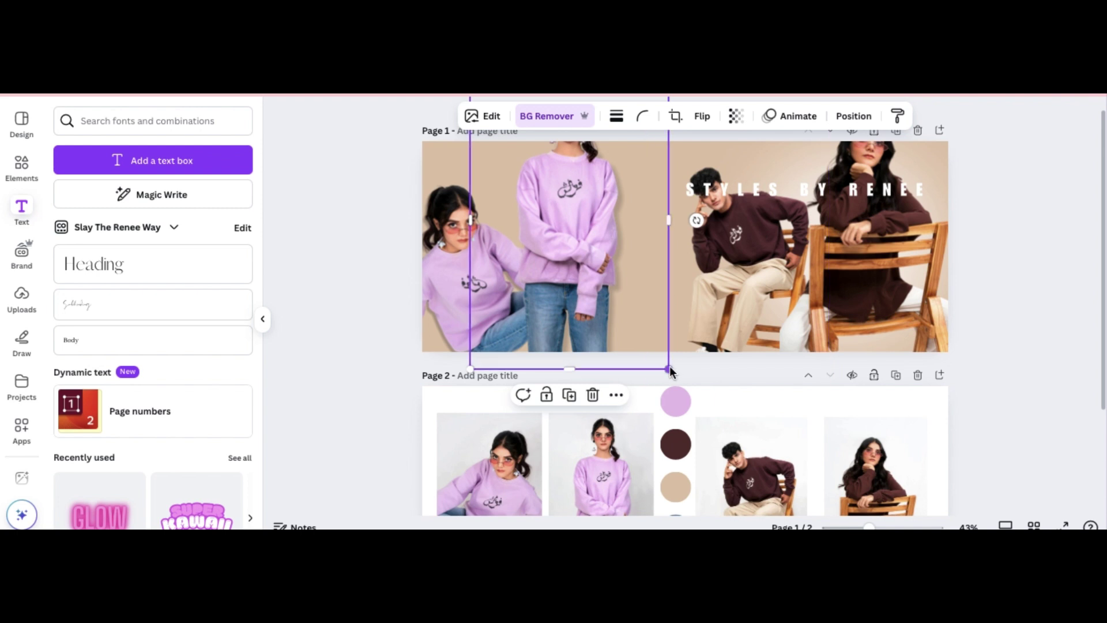
pyautogui.moveTo(669, 369); pyautogui.dragTo(712, 395)
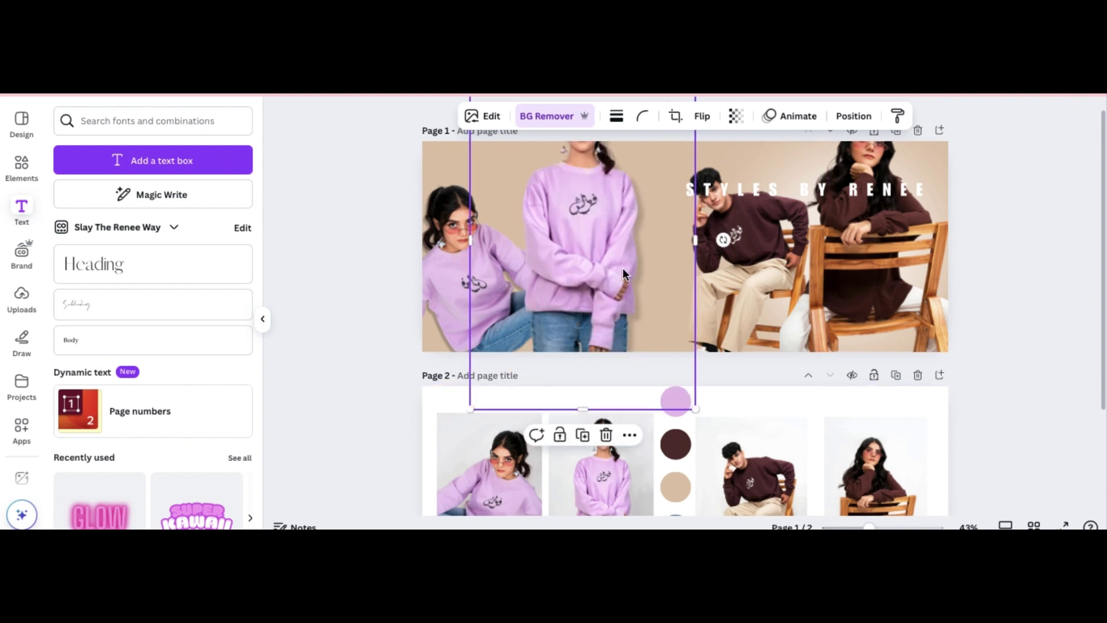
pyautogui.click(1047, 274)
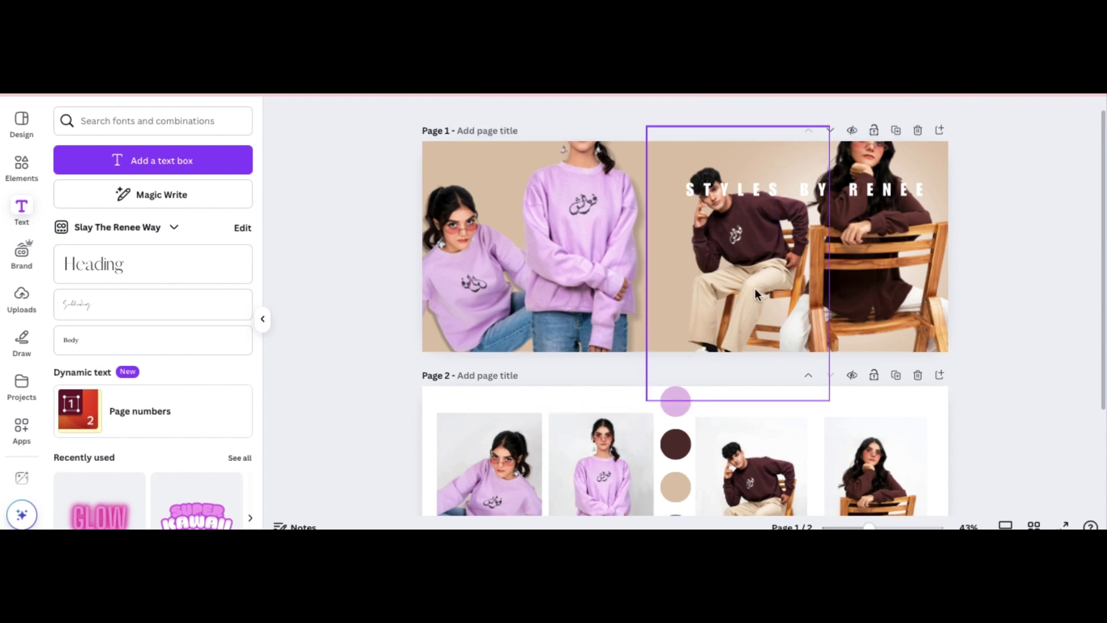
pyautogui.moveTo(755, 291); pyautogui.dragTo(678, 299)
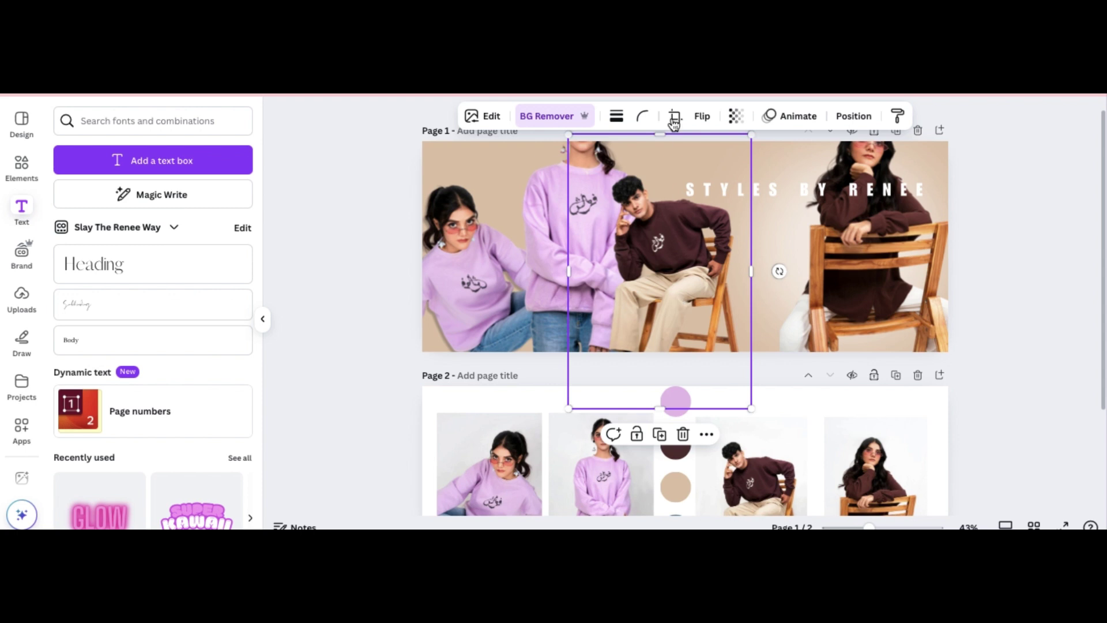
pyautogui.click(685, 434)
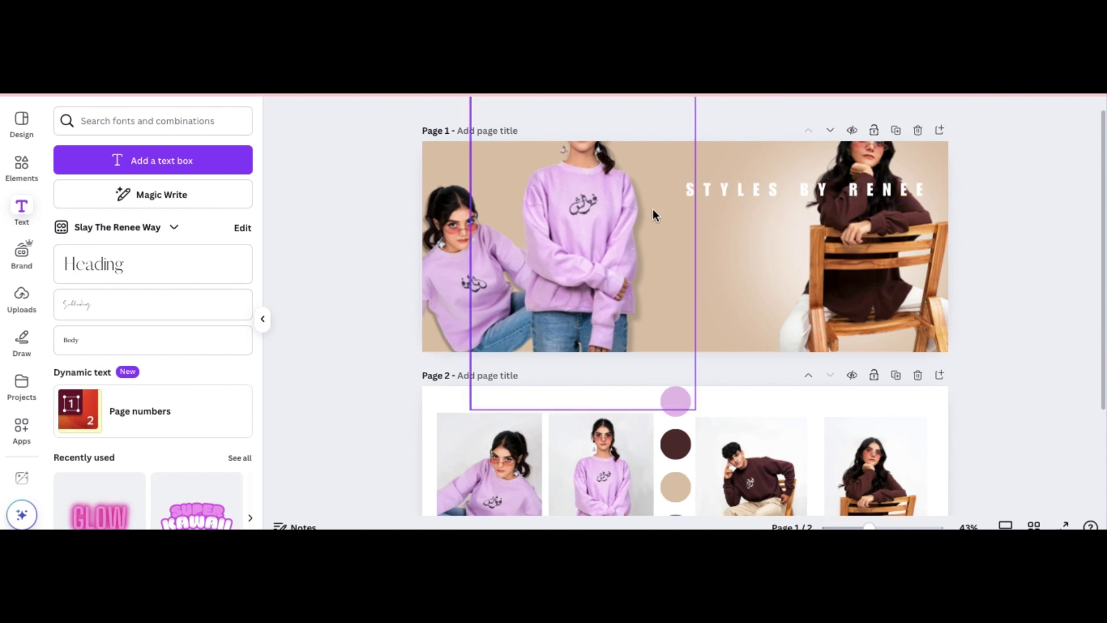
# Step: Duplicate STYLES BY RENEE, move the copy below it, and retype the copy as THE LATEST
pyautogui.click(819, 188)
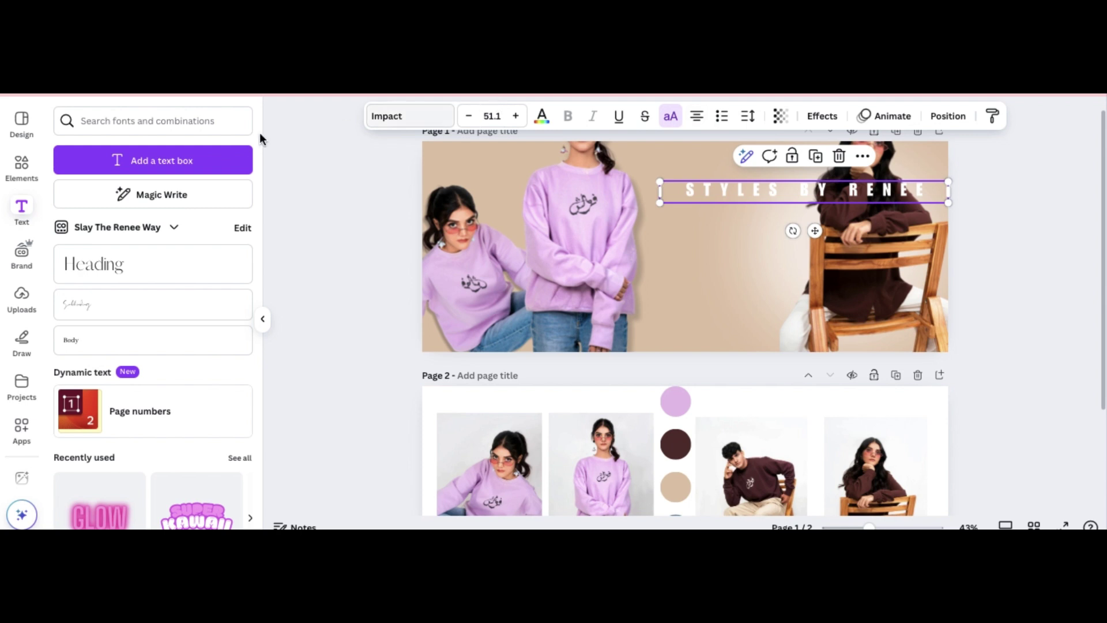
pyautogui.click(824, 159)
pyautogui.moveTo(818, 234); pyautogui.dragTo(815, 269)
pyautogui.click(801, 227)
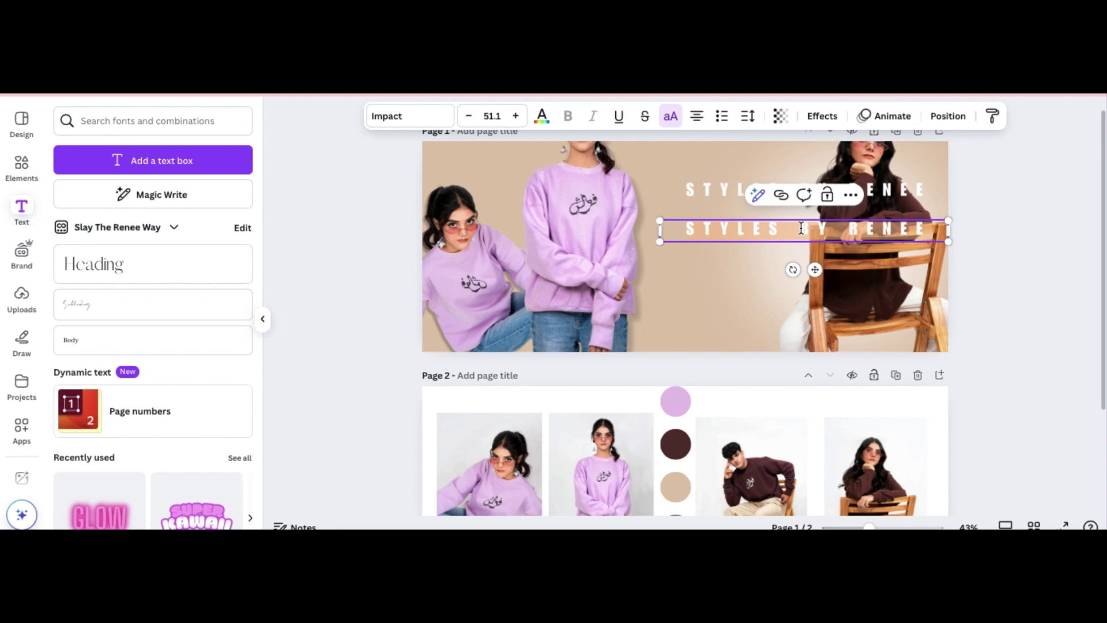
pyautogui.hotkey('ctrl', 'a')
pyautogui.press('BackSpace')
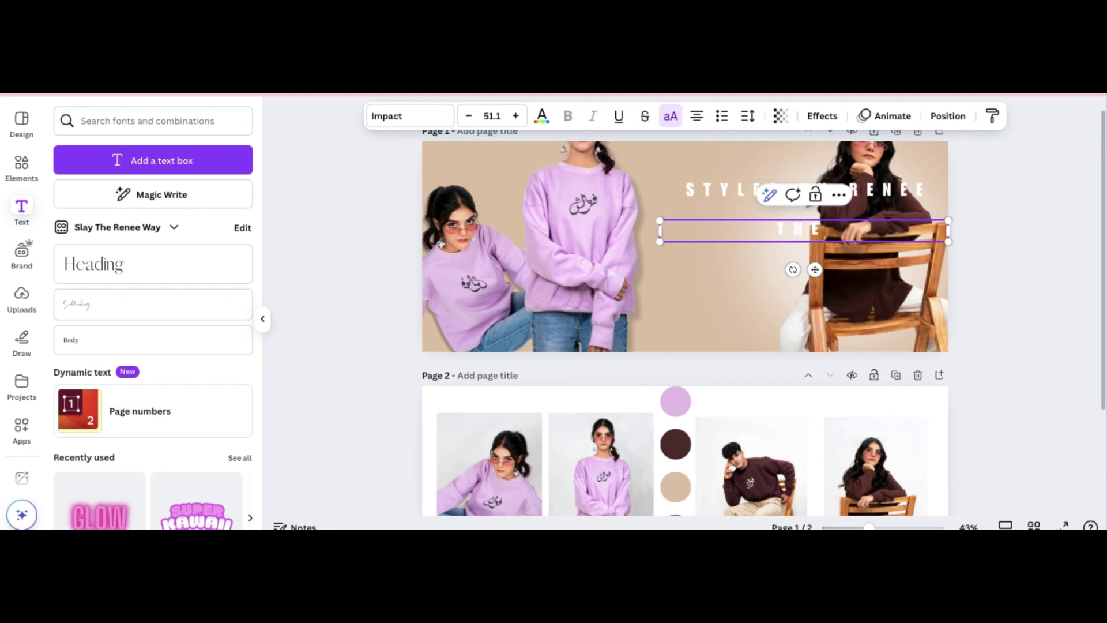
pyautogui.write('THE LATEST')
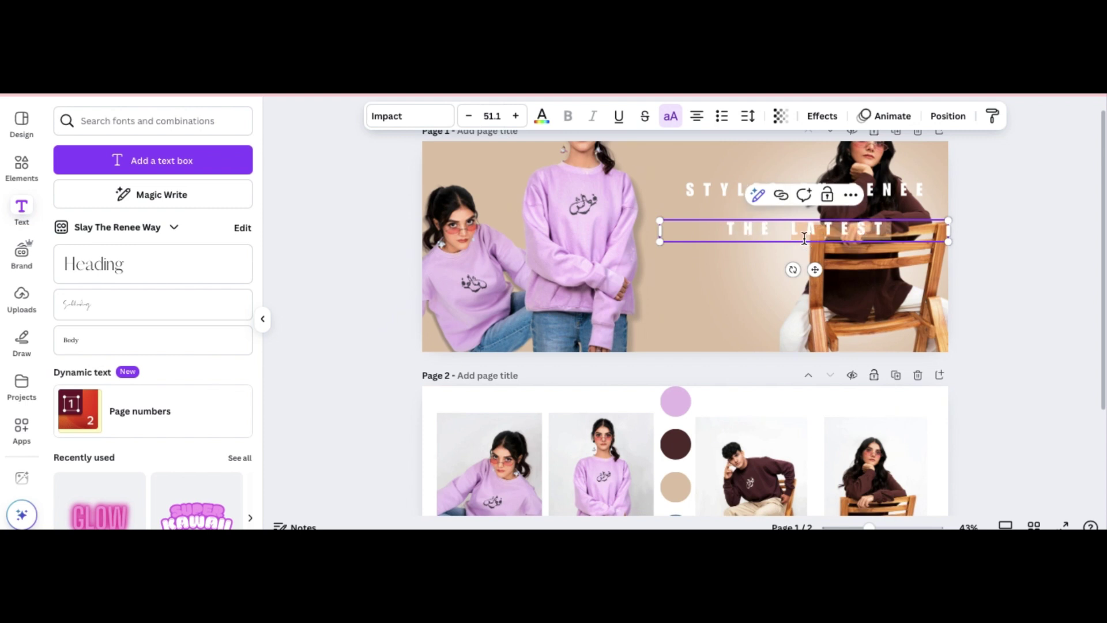
pyautogui.click(791, 226)
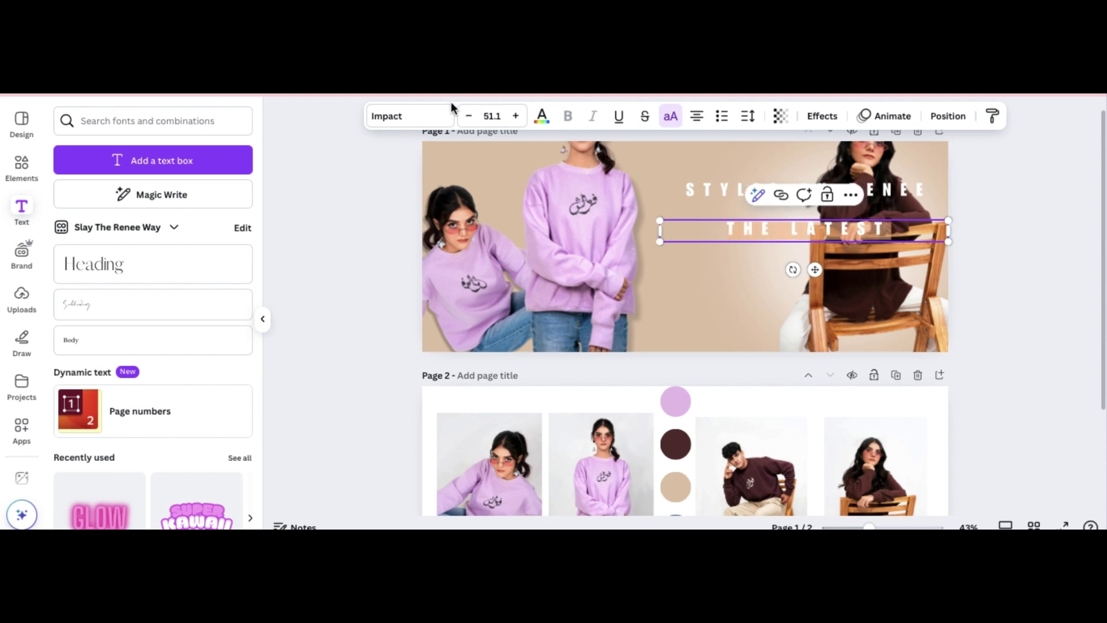
# Step: Try the HORIZON and Sunborn fonts on THE LATEST
pyautogui.click(418, 121)
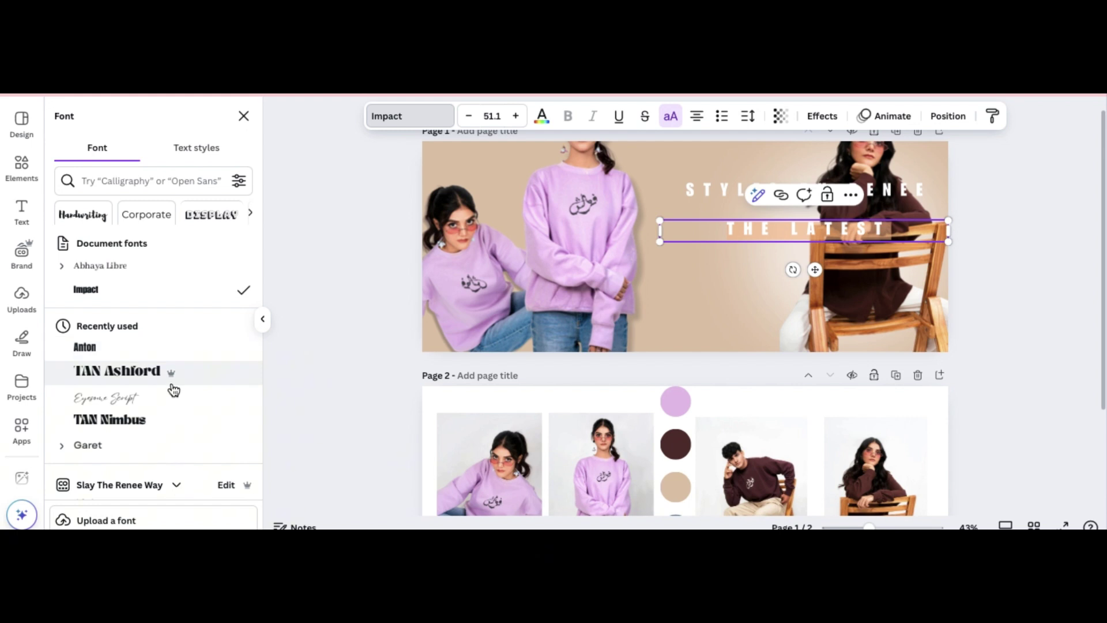
pyautogui.scroll(-10, 173, 390)
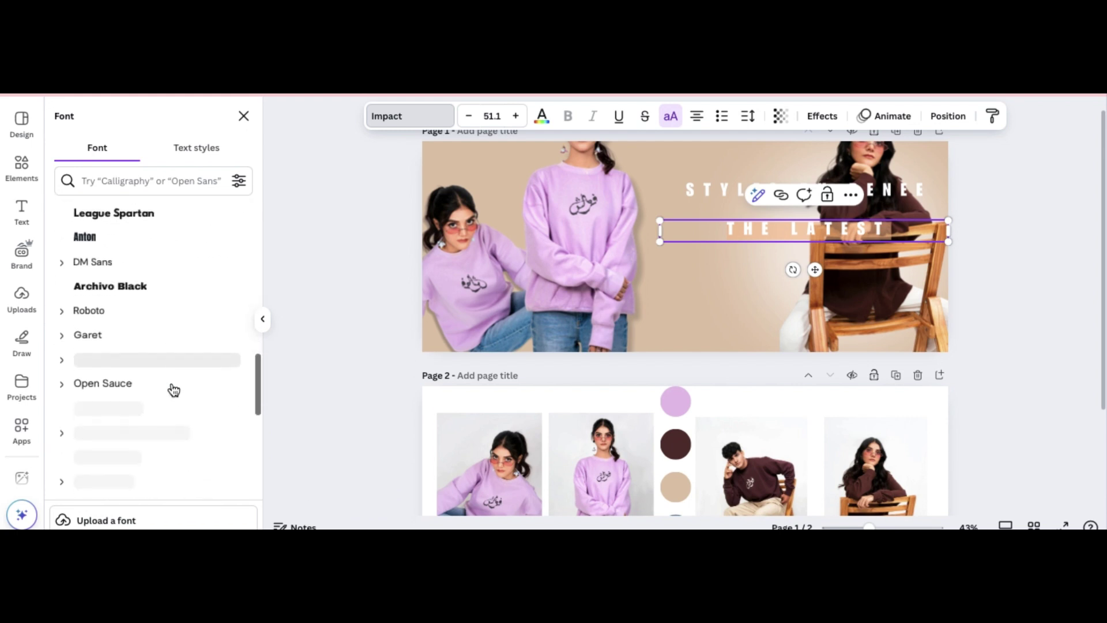
pyautogui.scroll(-1, 173, 390)
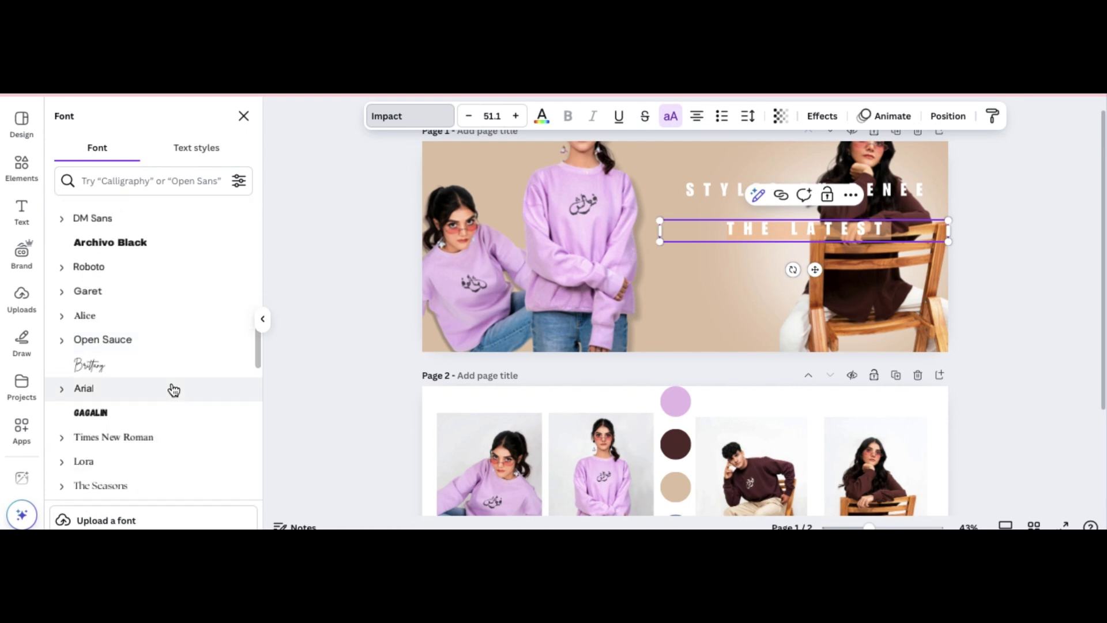
pyautogui.scroll(-4, 172, 389)
pyautogui.scroll(-2, 180, 293)
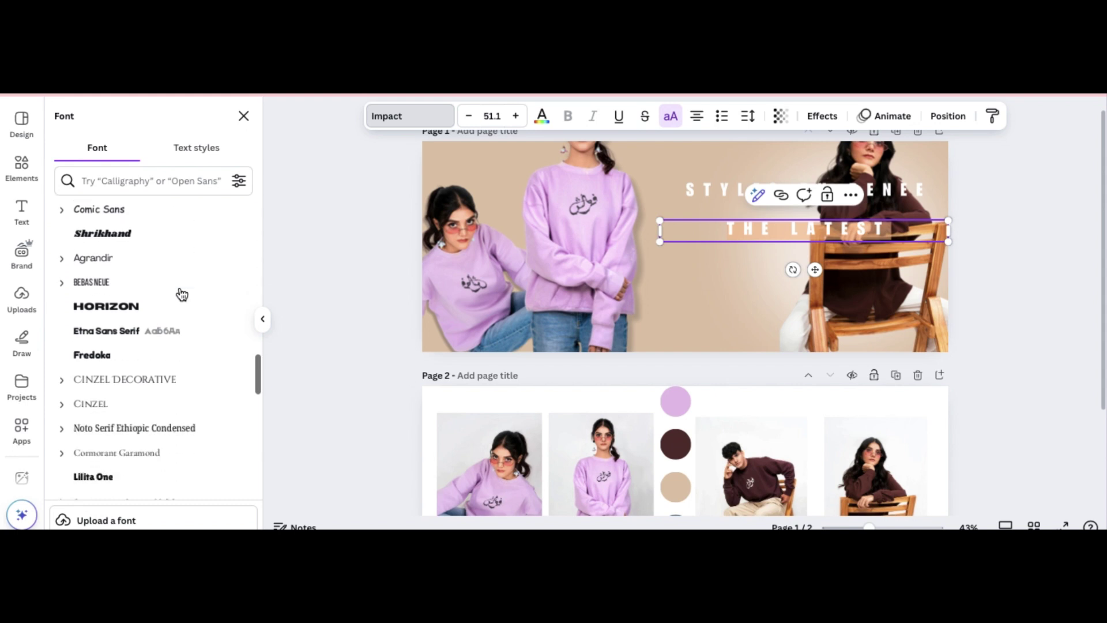
pyautogui.click(145, 317)
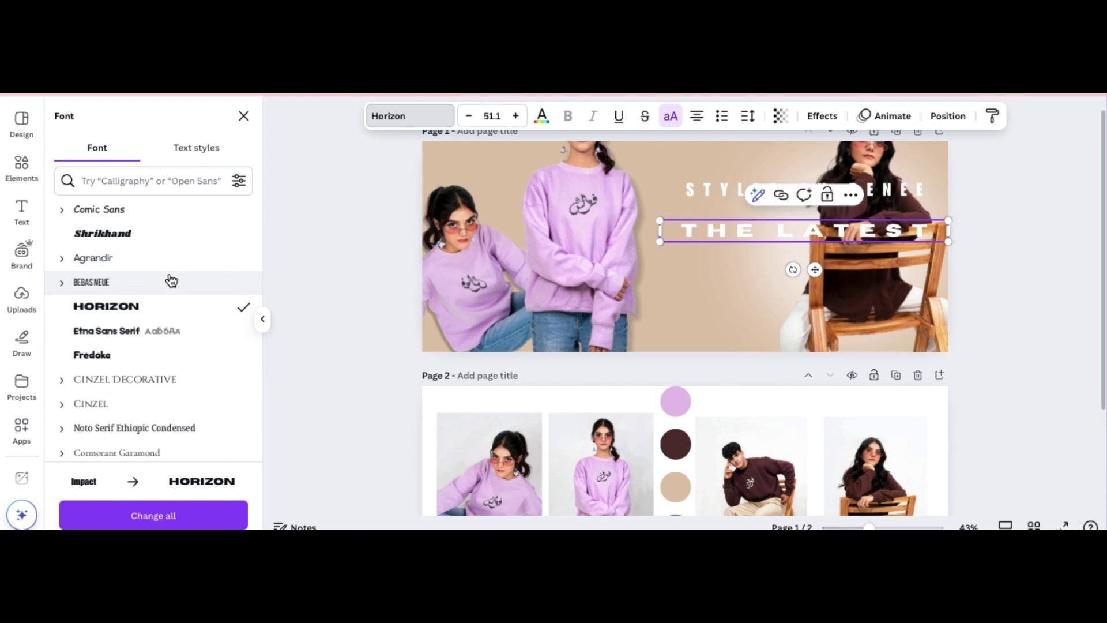
pyautogui.scroll(-2, 171, 280)
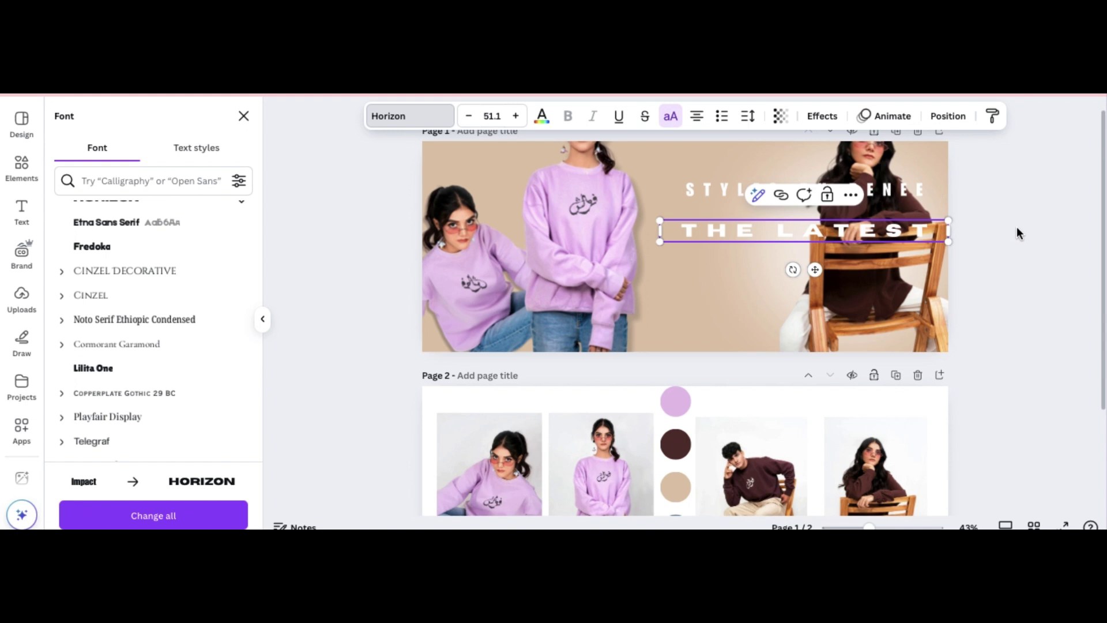
pyautogui.scroll(-5, 173, 371)
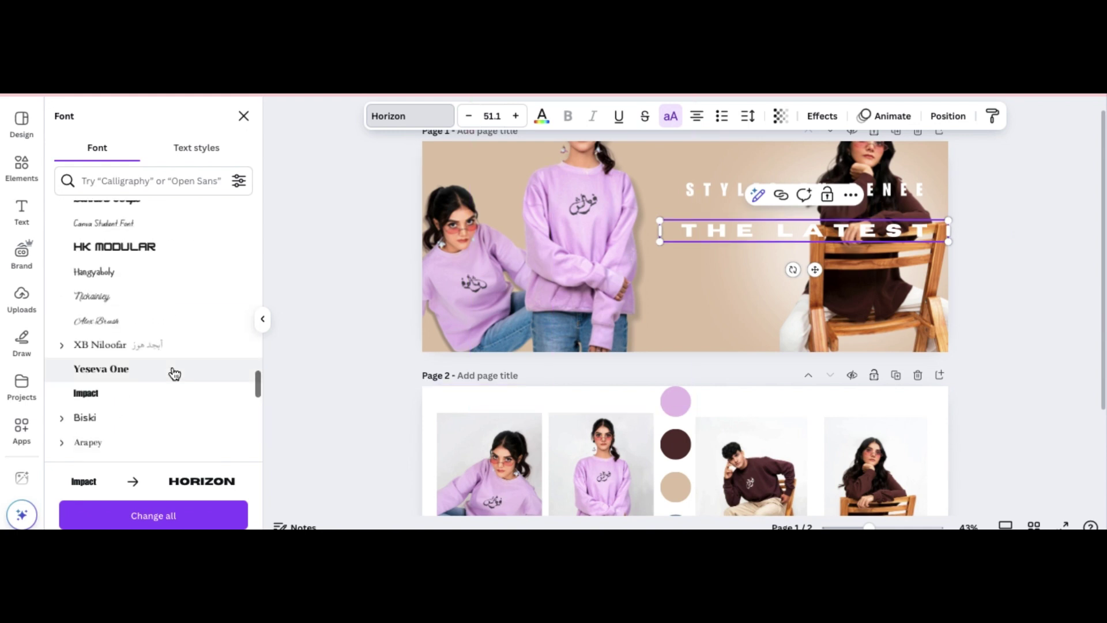
pyautogui.scroll(-6, 174, 373)
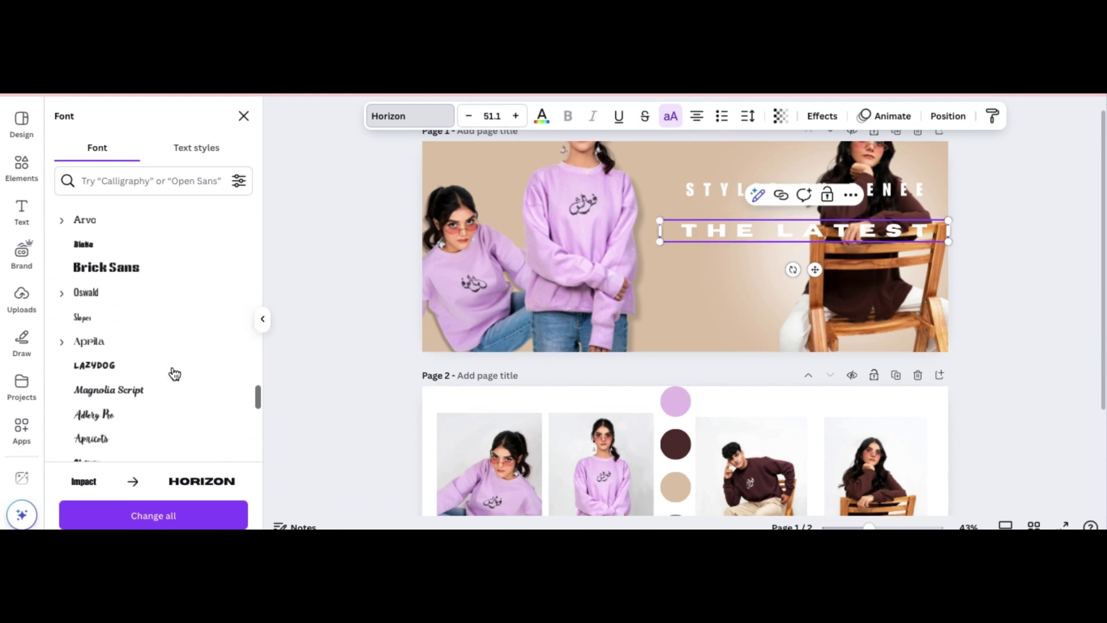
pyautogui.scroll(-5, 167, 257)
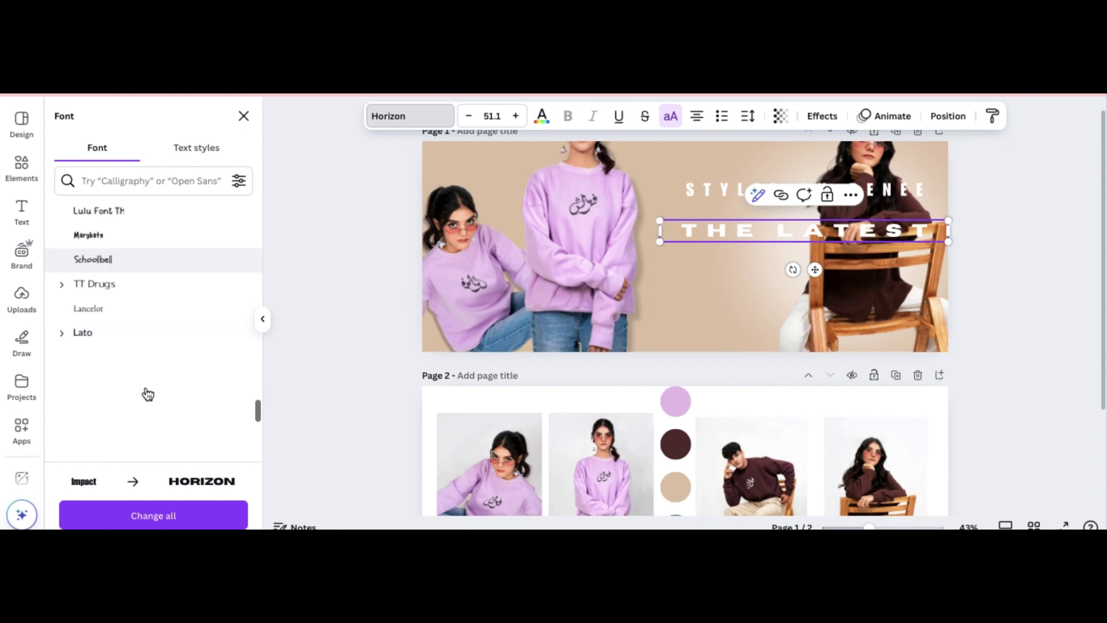
pyautogui.scroll(-3, 148, 394)
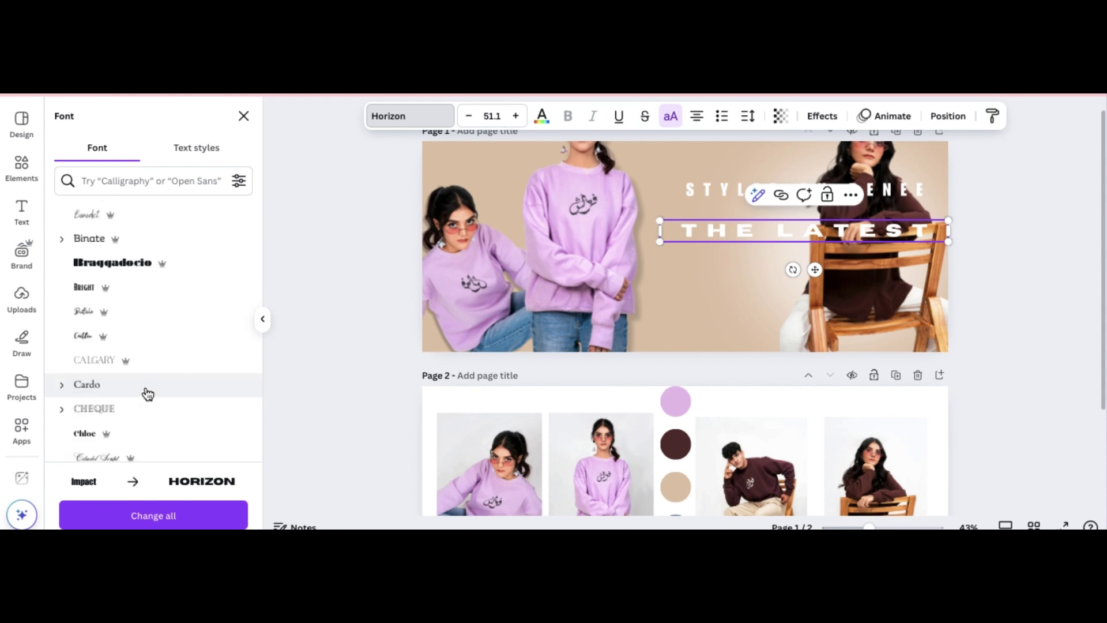
pyautogui.scroll(-8, 148, 393)
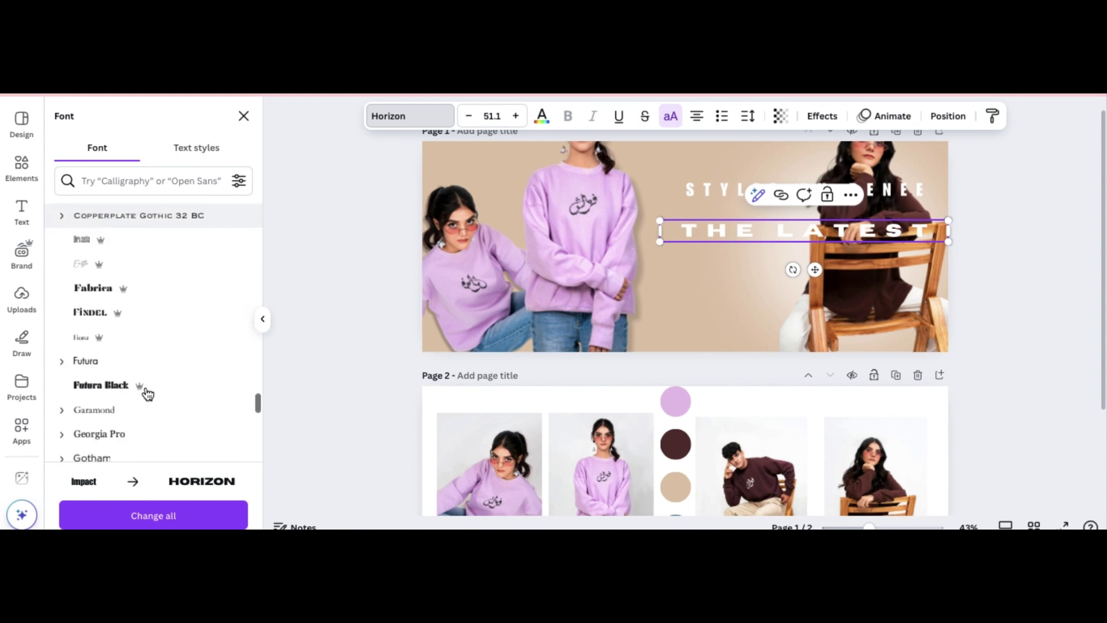
pyautogui.scroll(-10, 148, 393)
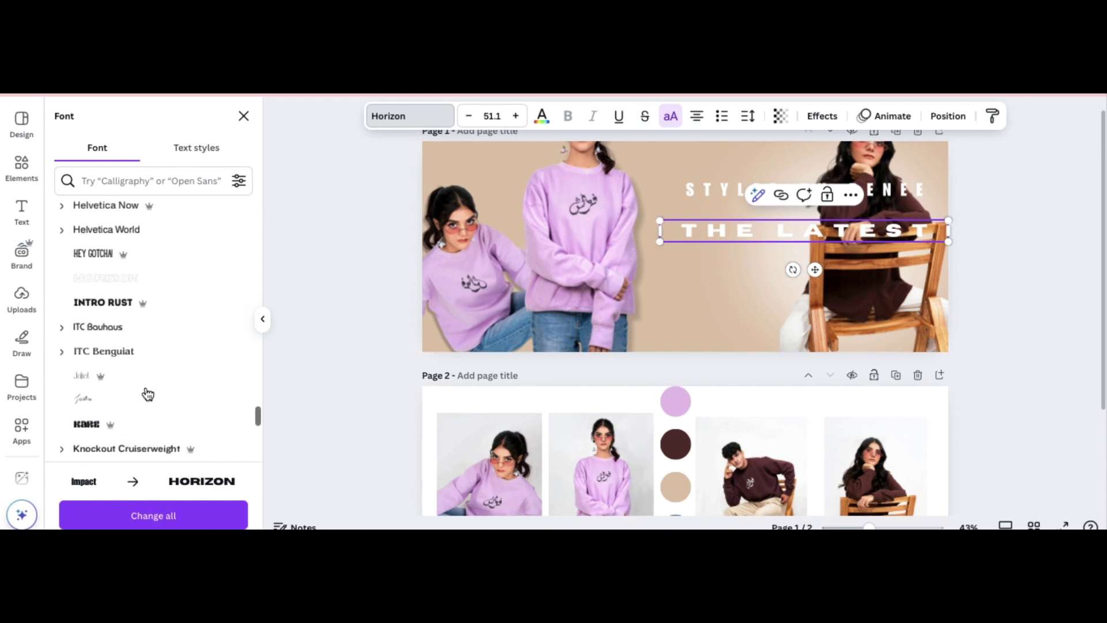
pyautogui.scroll(-3, 164, 367)
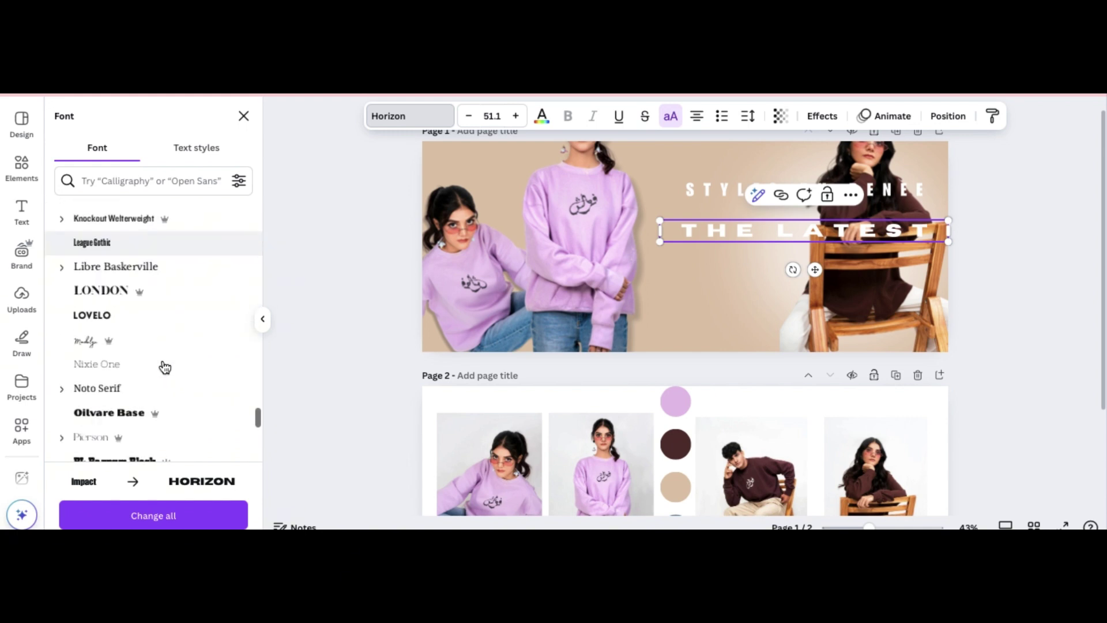
pyautogui.scroll(-3, 132, 332)
pyautogui.click(92, 420)
# Step: Search fonts for 'tthi', try NOTABLE, then set THE LATEST back to Impact
pyautogui.click(144, 181)
pyautogui.write('tall')
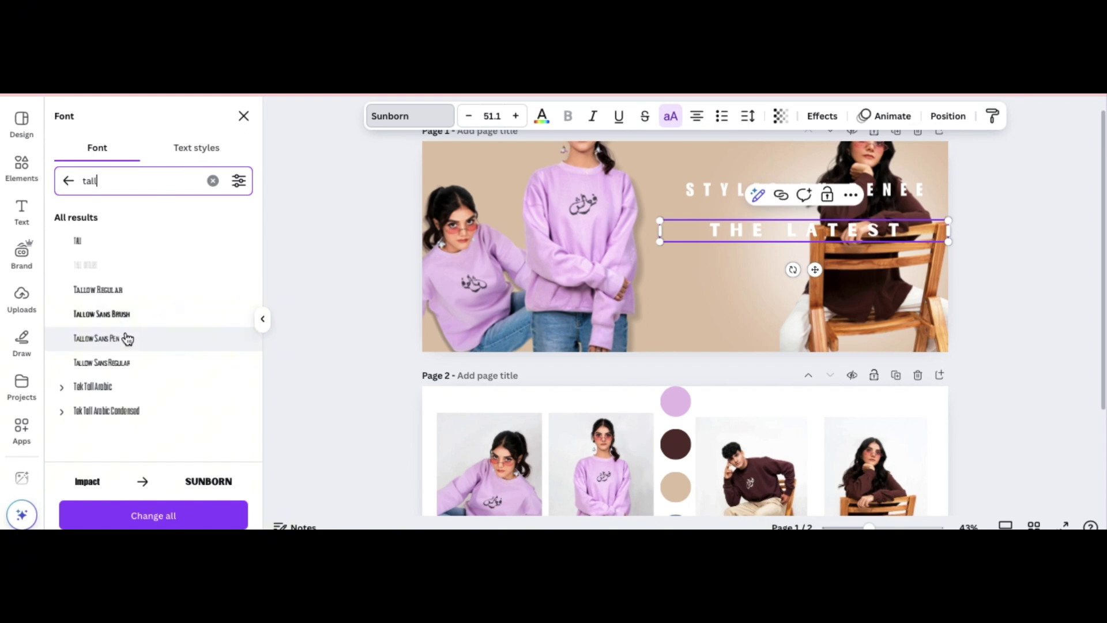
pyautogui.write('thick')
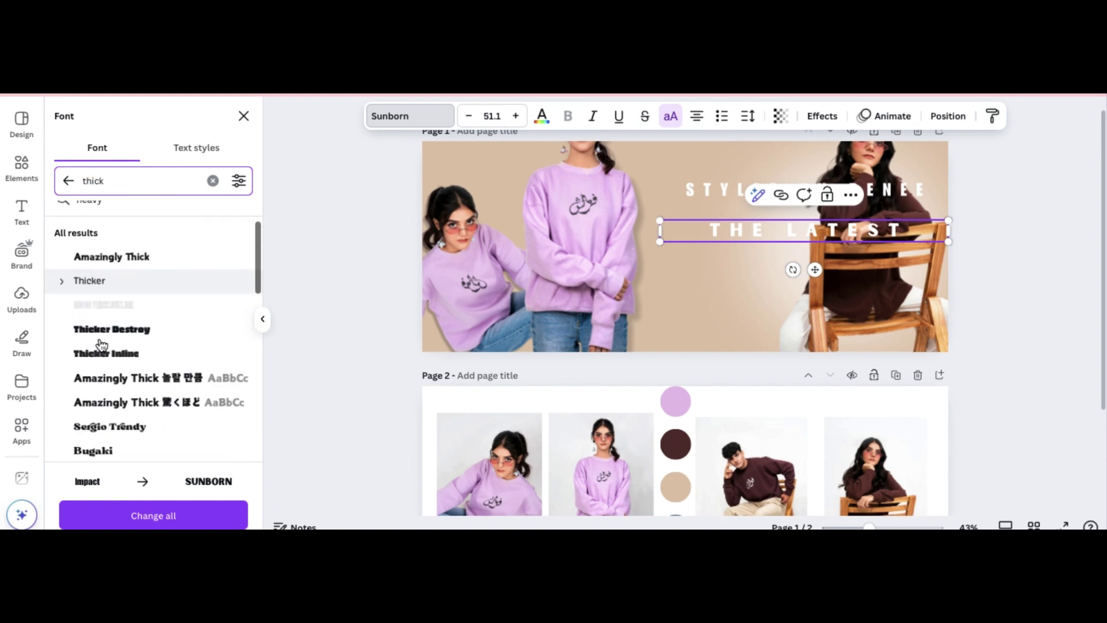
pyautogui.scroll(-5, 100, 345)
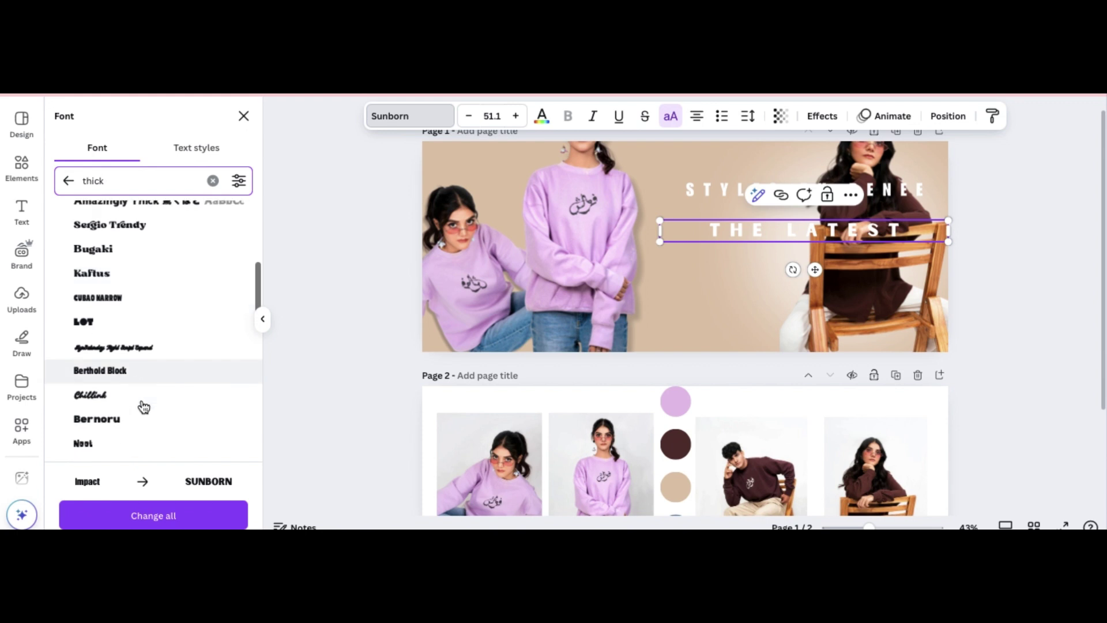
pyautogui.scroll(-3, 143, 407)
pyautogui.click(129, 355)
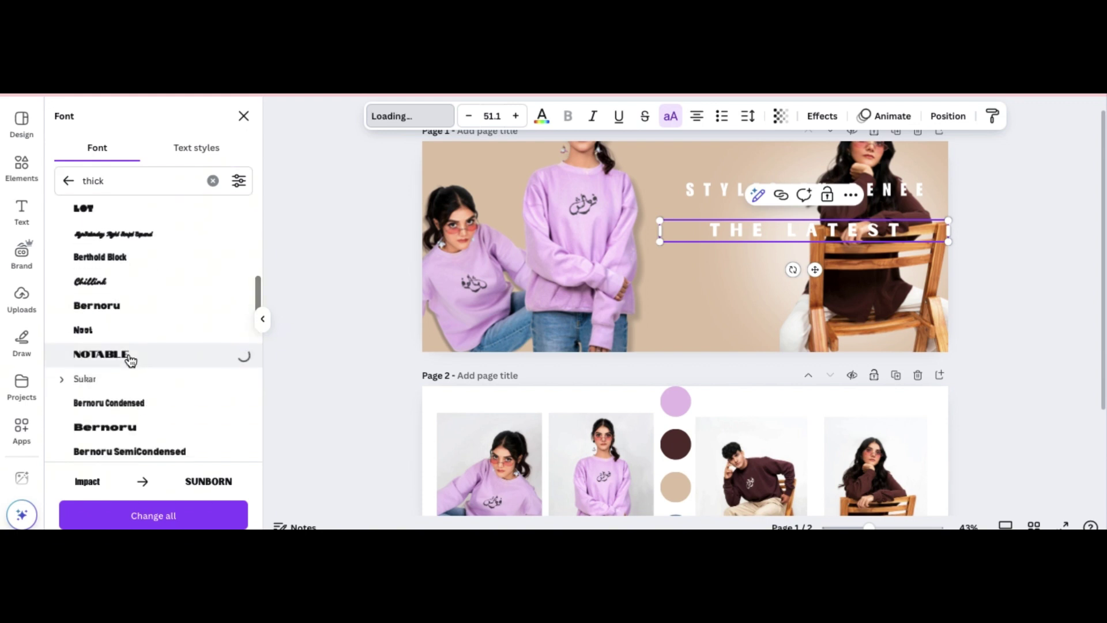
pyautogui.scroll(-10, 130, 358)
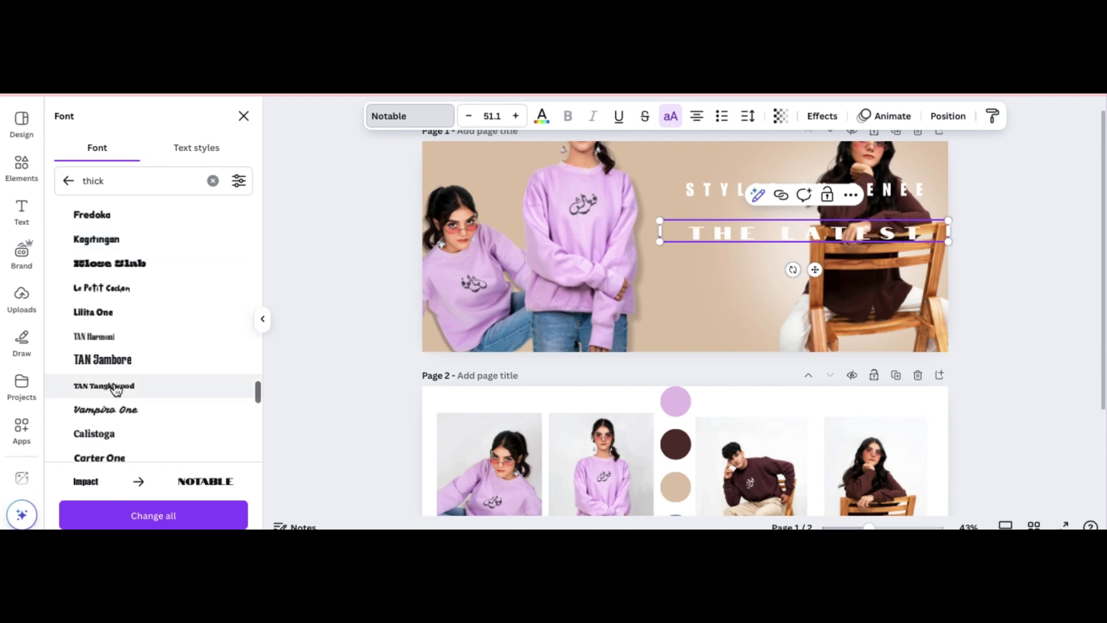
pyautogui.scroll(-10, 116, 332)
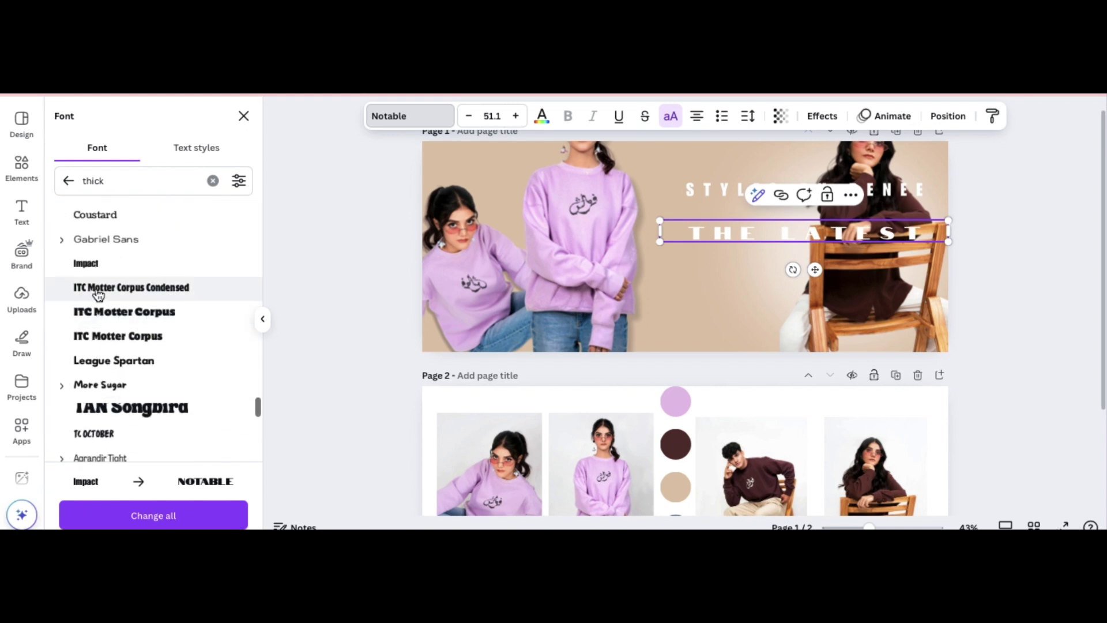
pyautogui.click(91, 264)
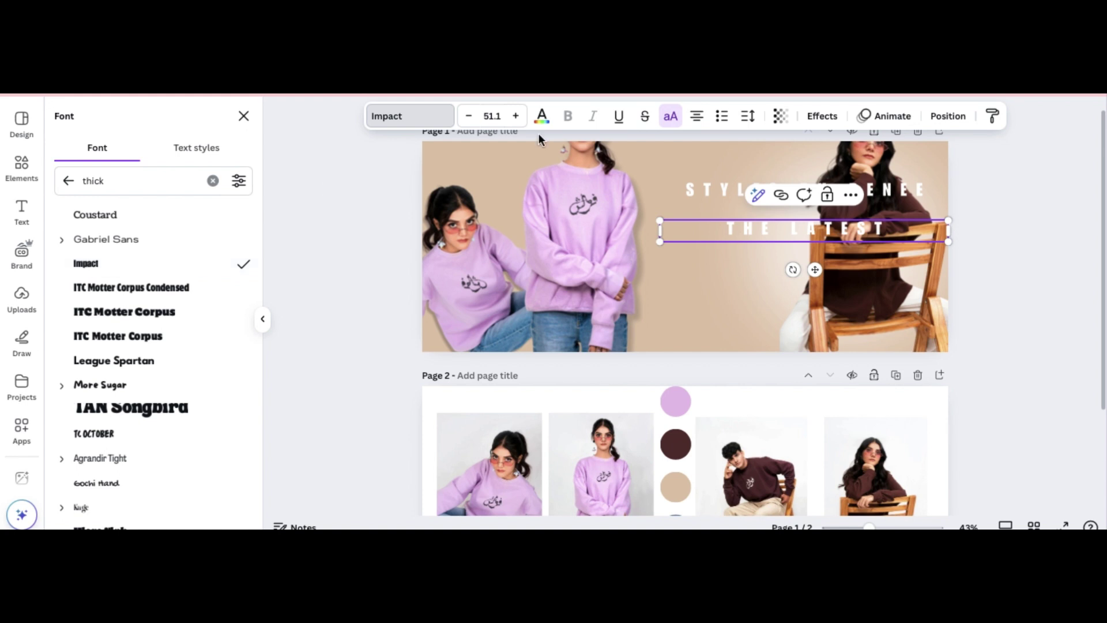
# Step: Tighten THE LATEST letter spacing to 240, narrow its box, and move it under STYLES BY RENEE
pyautogui.click(672, 119)
pyautogui.click(672, 120)
pyautogui.click(747, 116)
pyautogui.moveTo(745, 172); pyautogui.dragTo(714, 174)
pyautogui.click(1000, 222)
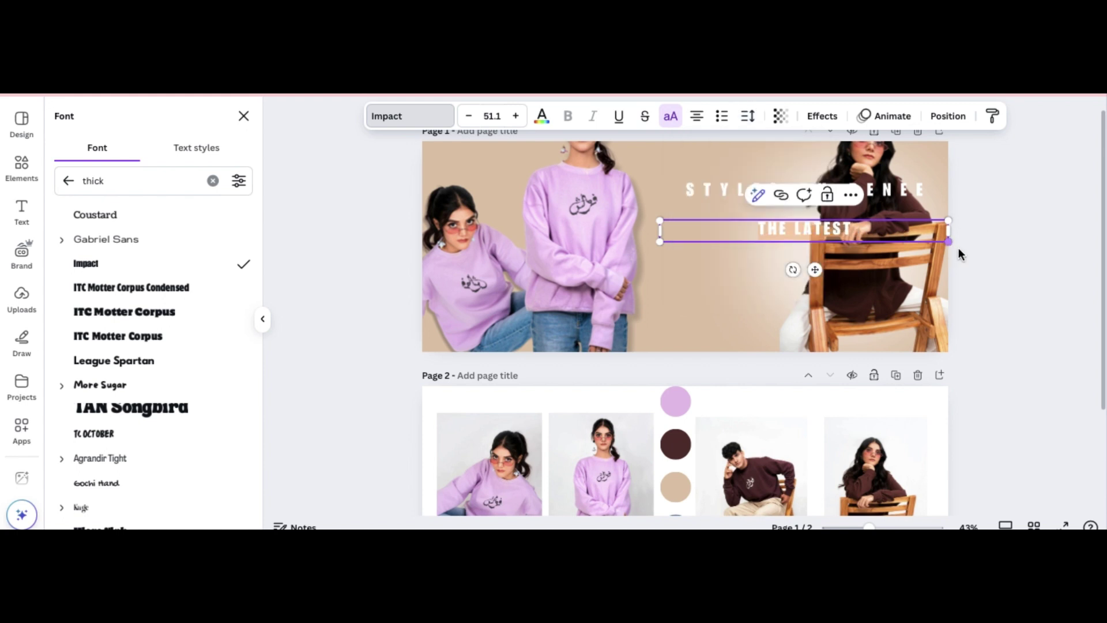
pyautogui.moveTo(948, 232); pyautogui.dragTo(954, 330)
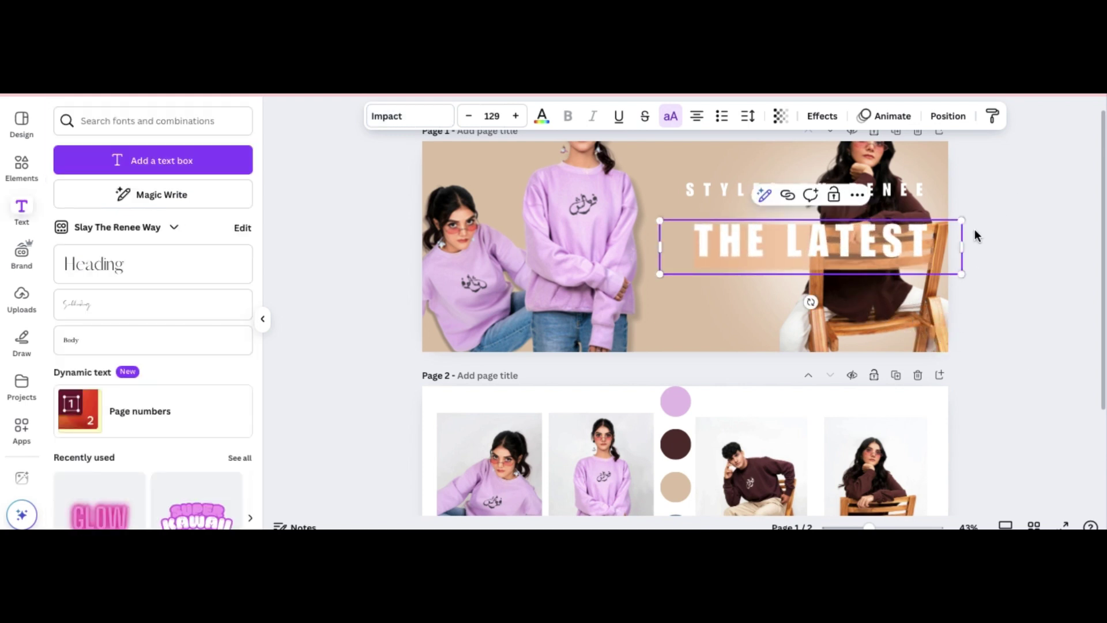
pyautogui.moveTo(891, 239); pyautogui.dragTo(892, 224)
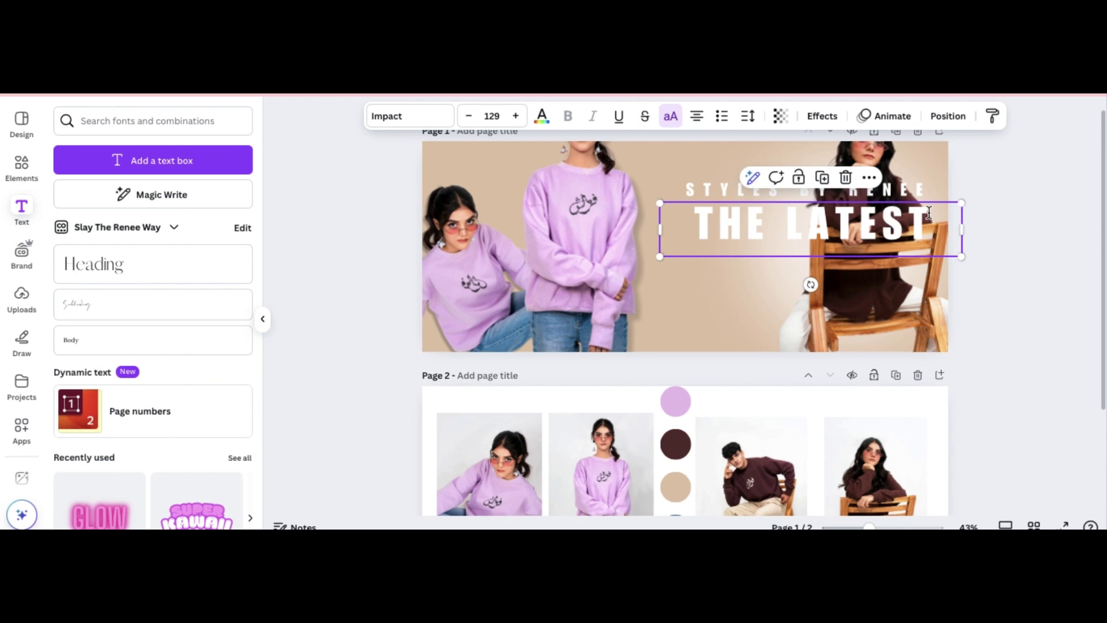
# Step: Copy THE LATEST, make the copy Hollow, and layer it over the solid title
pyautogui.click(822, 177)
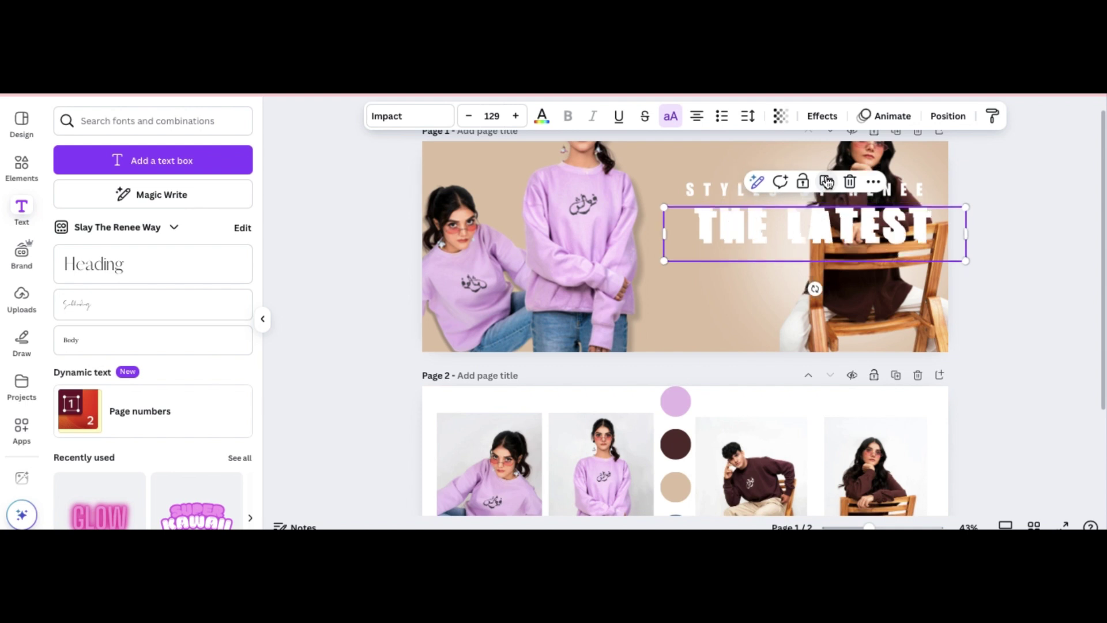
pyautogui.click(815, 117)
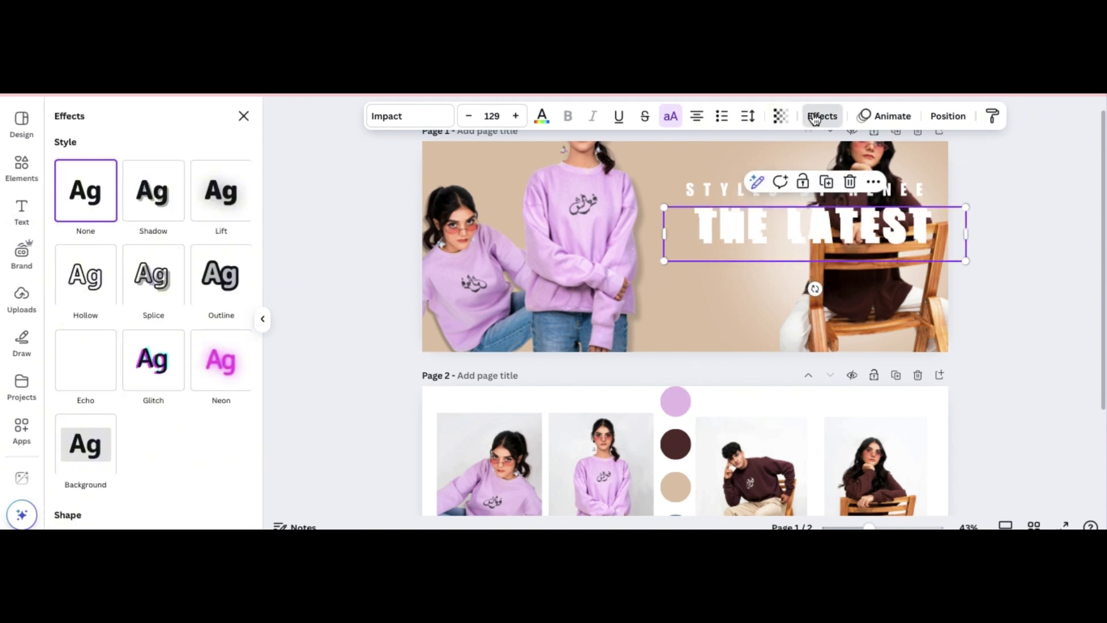
pyautogui.click(92, 279)
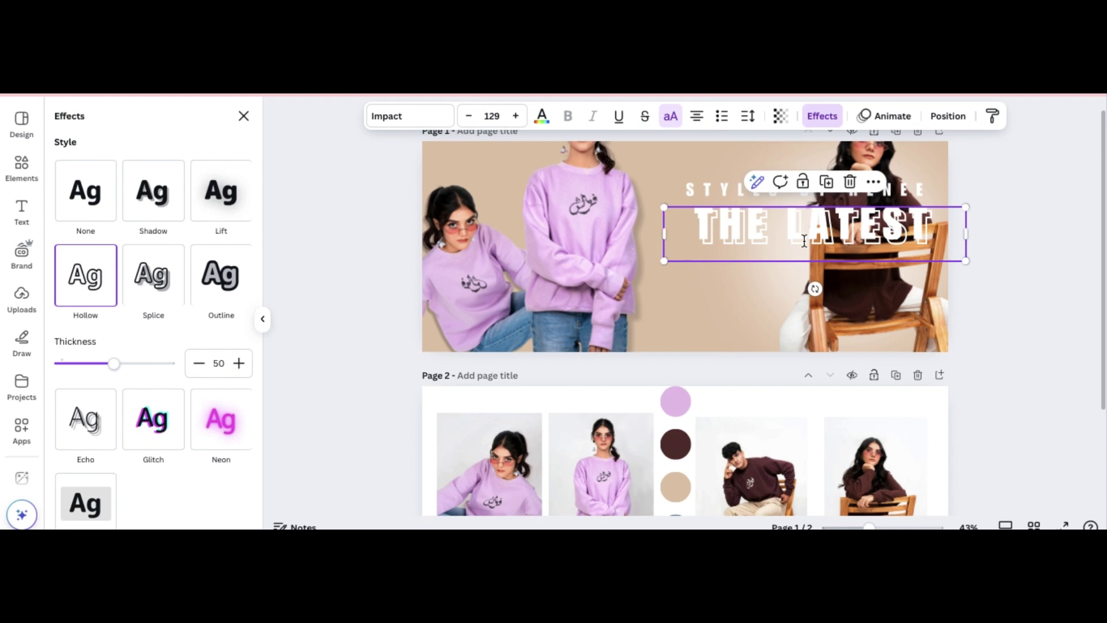
pyautogui.click(874, 182)
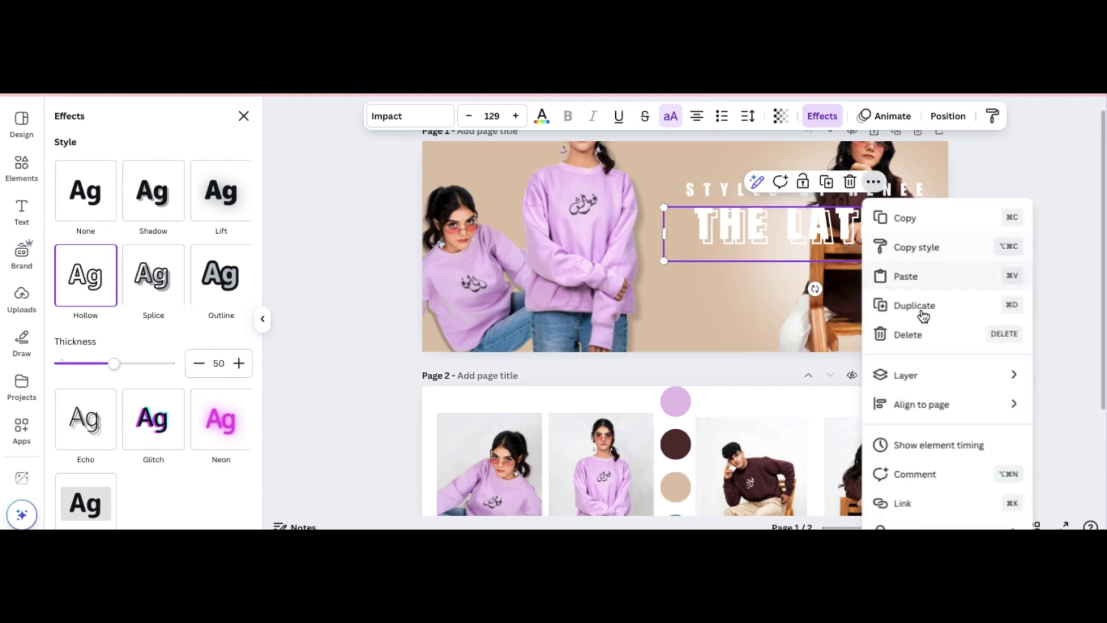
pyautogui.moveTo(921, 379)
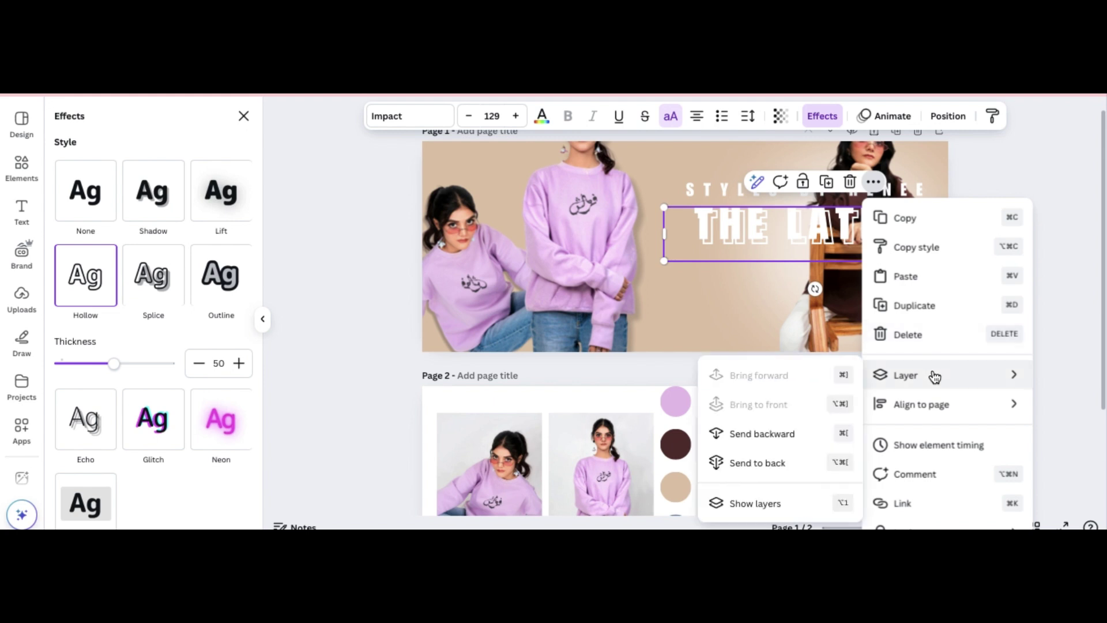
pyautogui.click(800, 438)
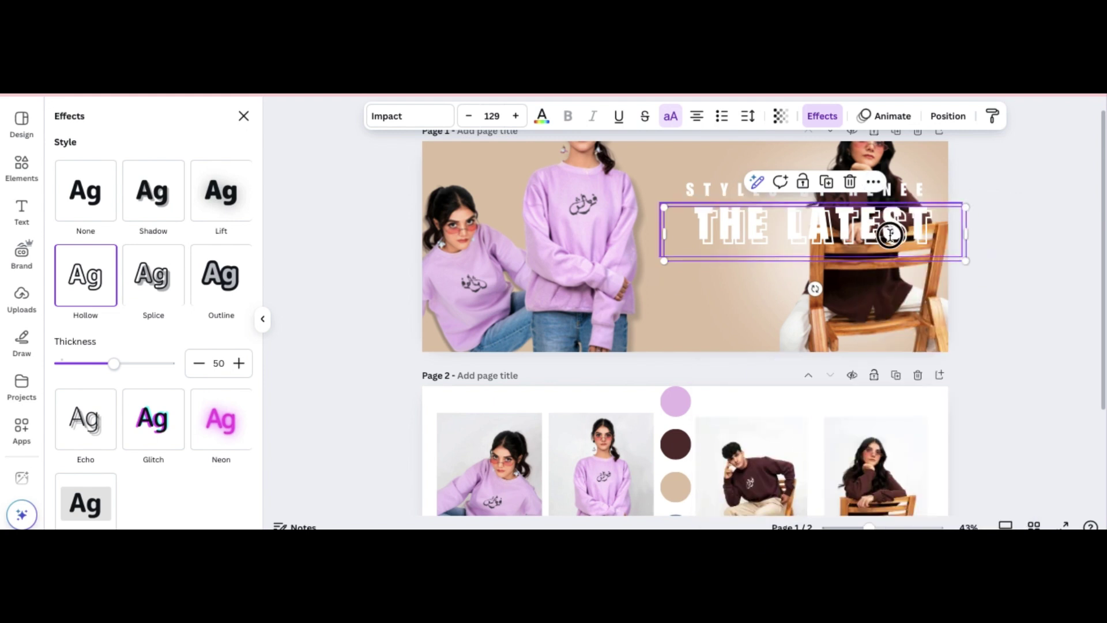
pyautogui.moveTo(885, 229)
pyautogui.mouseDown()
pyautogui.moveTo(893, 237)
pyautogui.moveTo(878, 221)
pyautogui.moveTo(882, 241)
pyautogui.mouseUp()
pyautogui.click(869, 192)
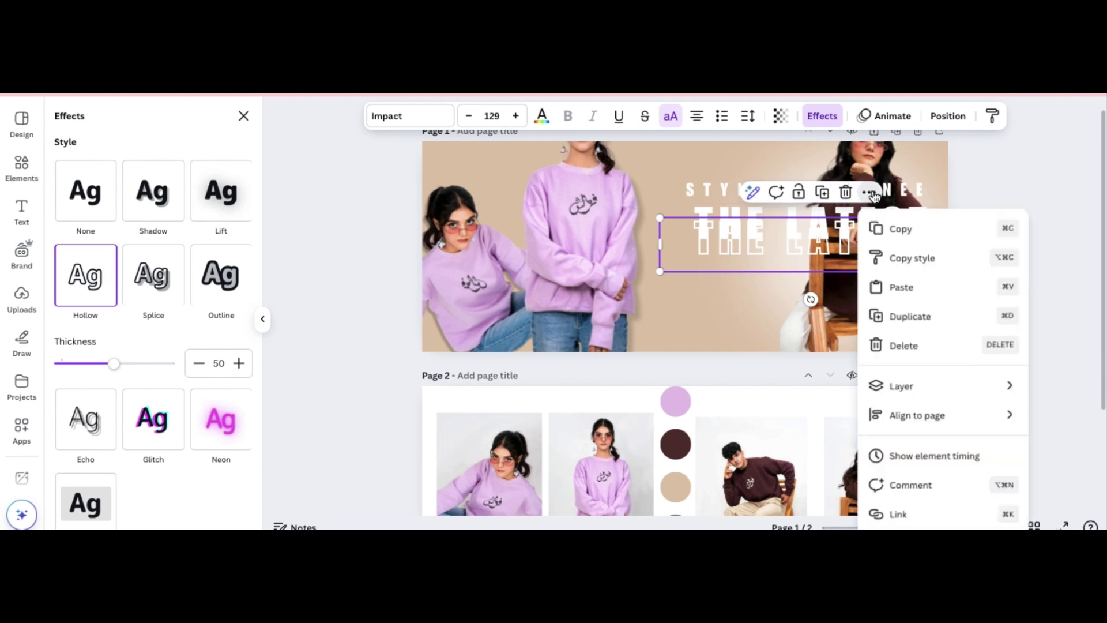
pyautogui.moveTo(928, 385)
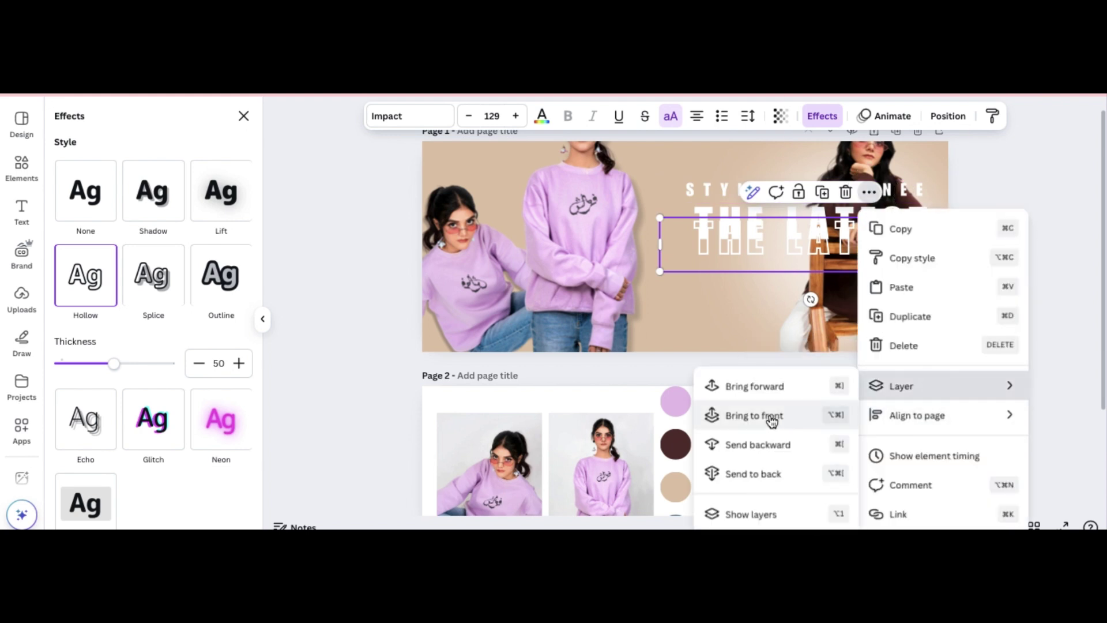
pyautogui.click(770, 417)
pyautogui.moveTo(840, 254)
pyautogui.mouseDown()
pyautogui.moveTo(853, 230)
pyautogui.moveTo(846, 242)
pyautogui.mouseUp()
# Step: Duplicate the seated woman's photo in place and send THE LATEST behind her
pyautogui.click(820, 302)
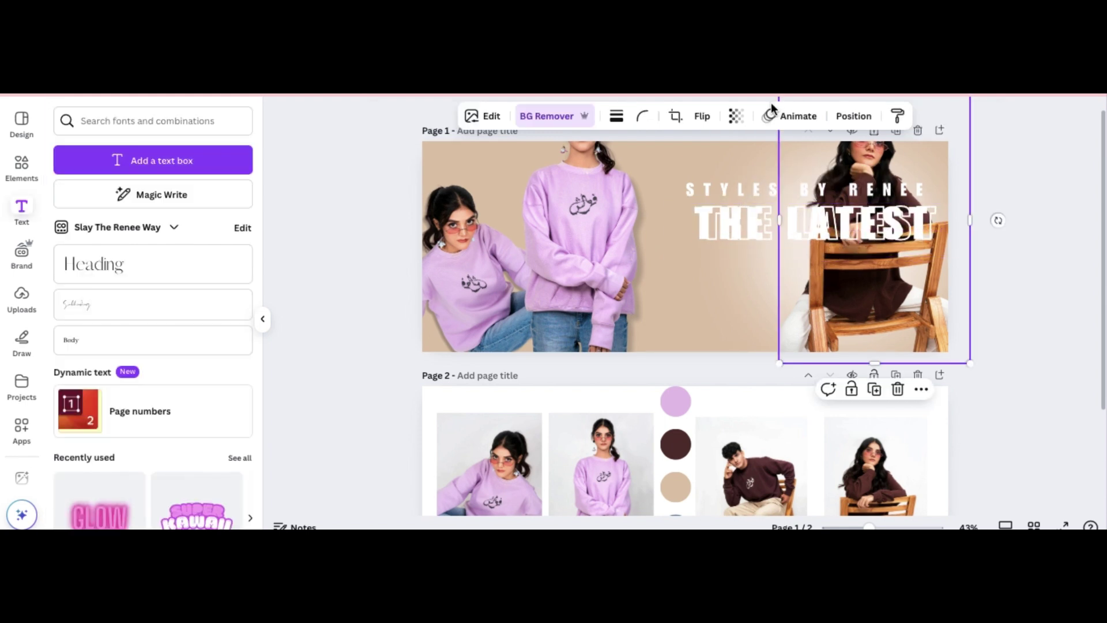
pyautogui.click(875, 390)
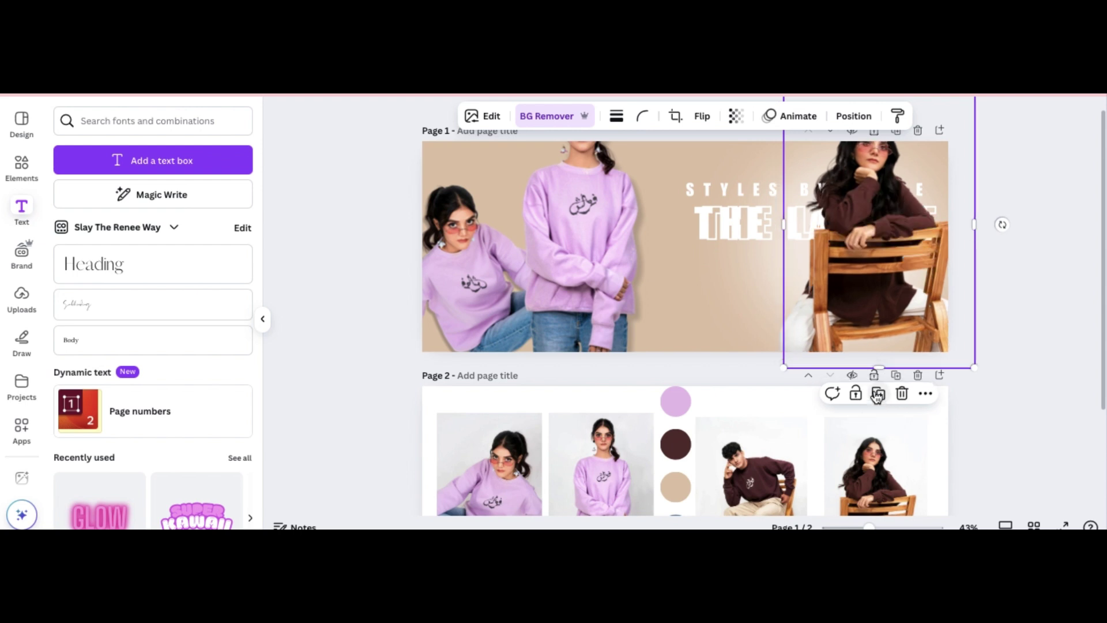
pyautogui.moveTo(895, 252); pyautogui.dragTo(891, 263)
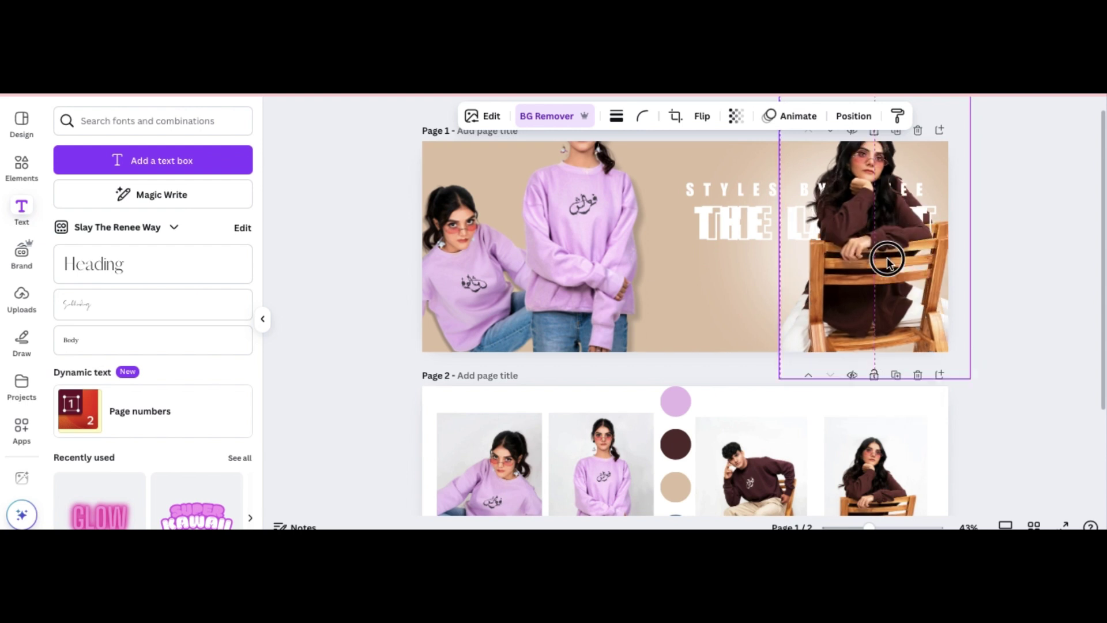
pyautogui.click(714, 234)
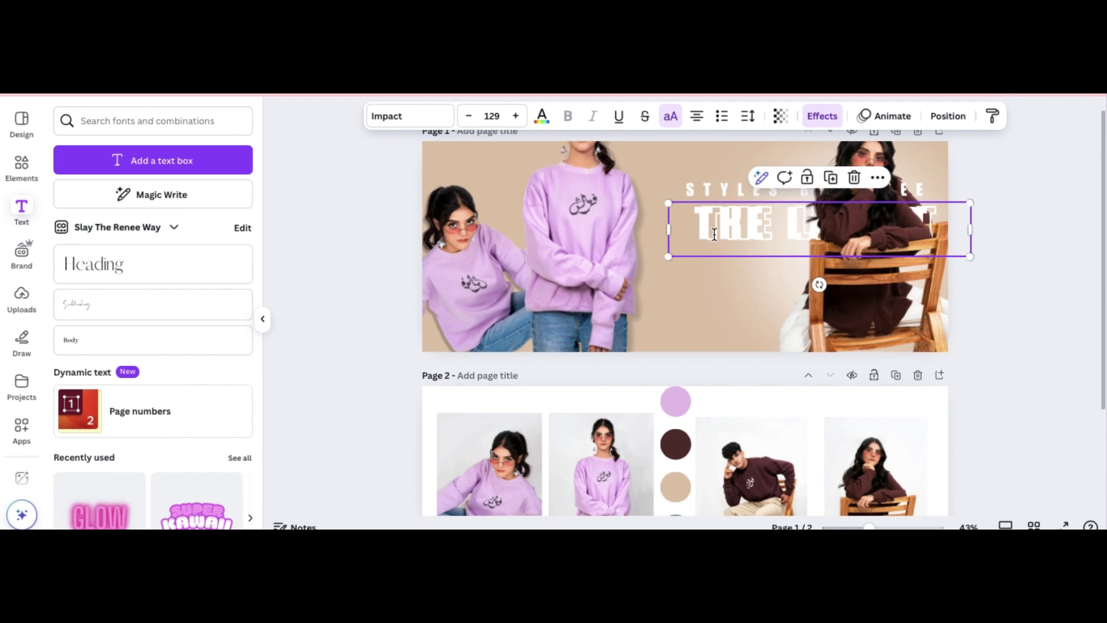
pyautogui.click(877, 177)
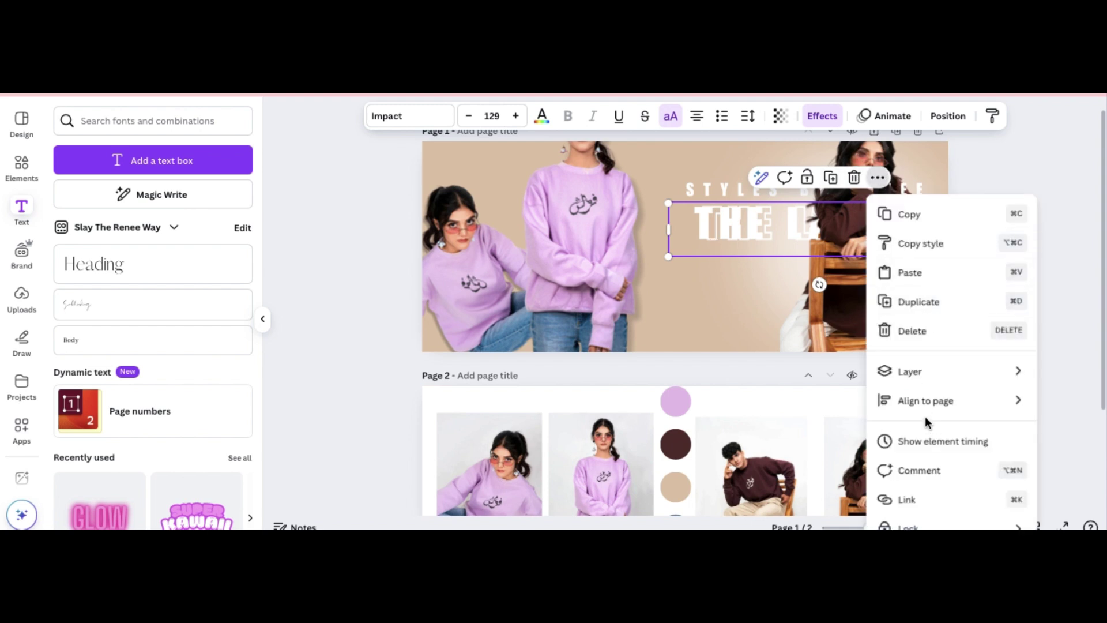
pyautogui.moveTo(929, 378)
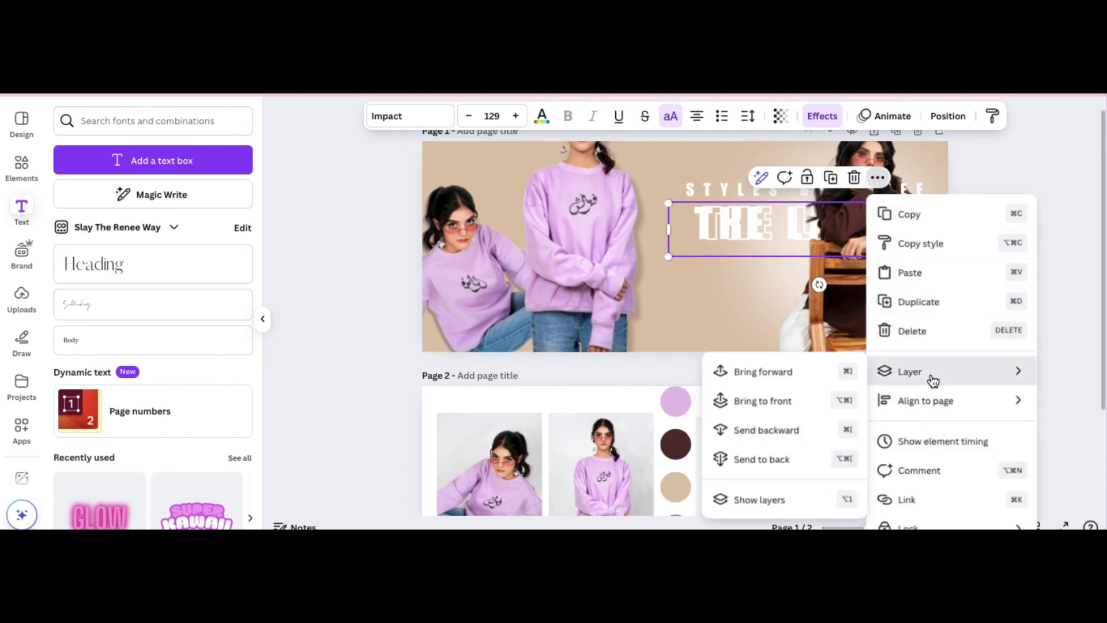
pyautogui.click(787, 435)
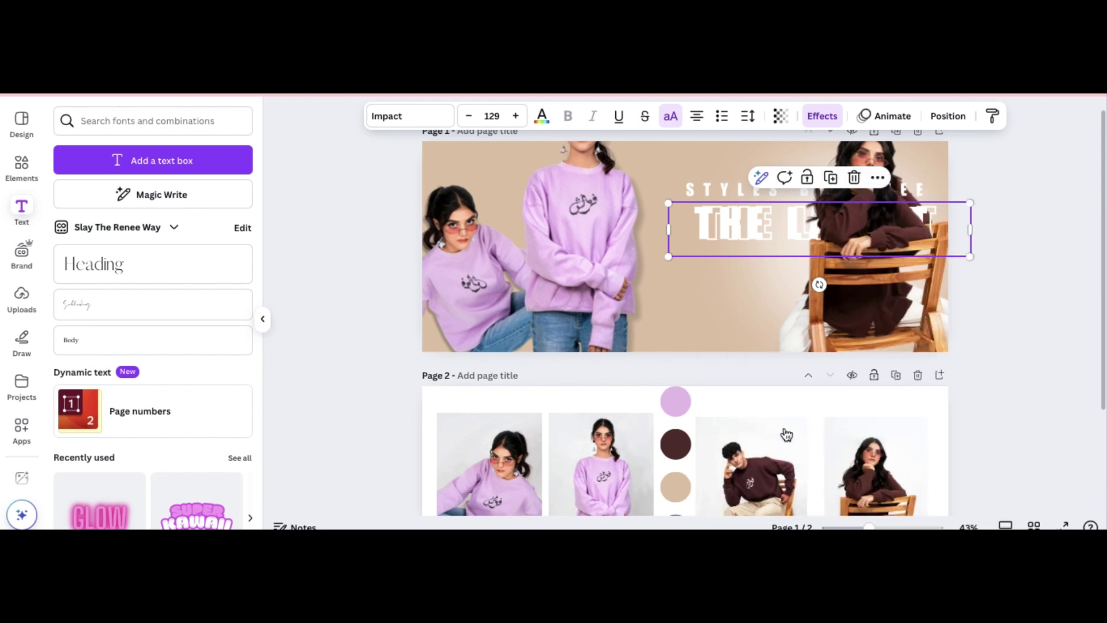
pyautogui.click(874, 218)
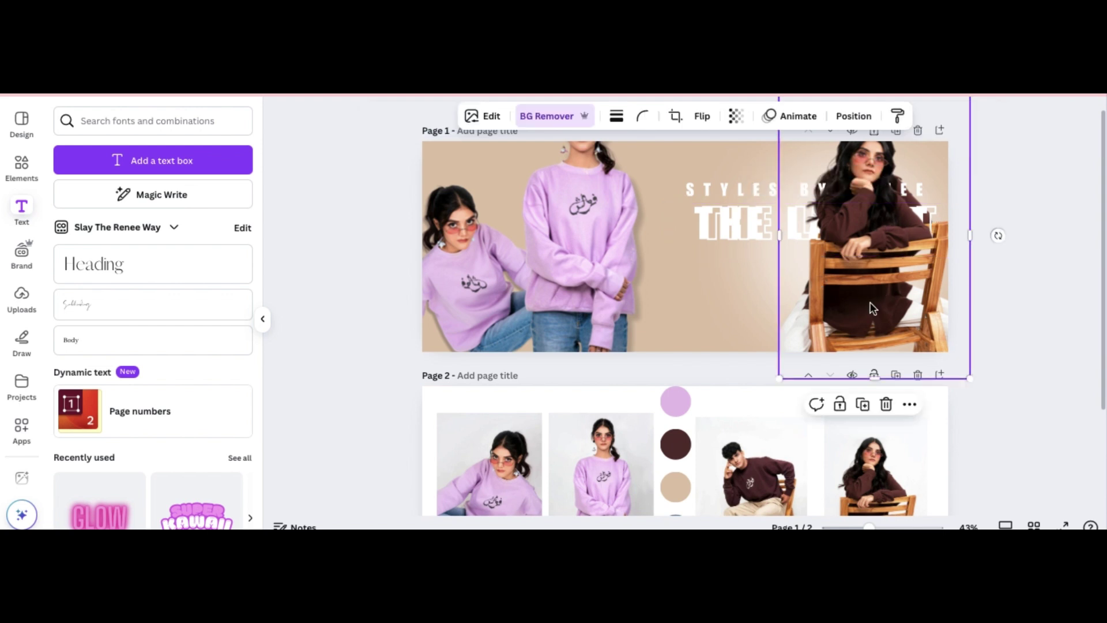
# Step: Send the woman's photo back a layer and bring the outlined THE LATEST forward
pyautogui.click(921, 404)
pyautogui.moveTo(991, 203)
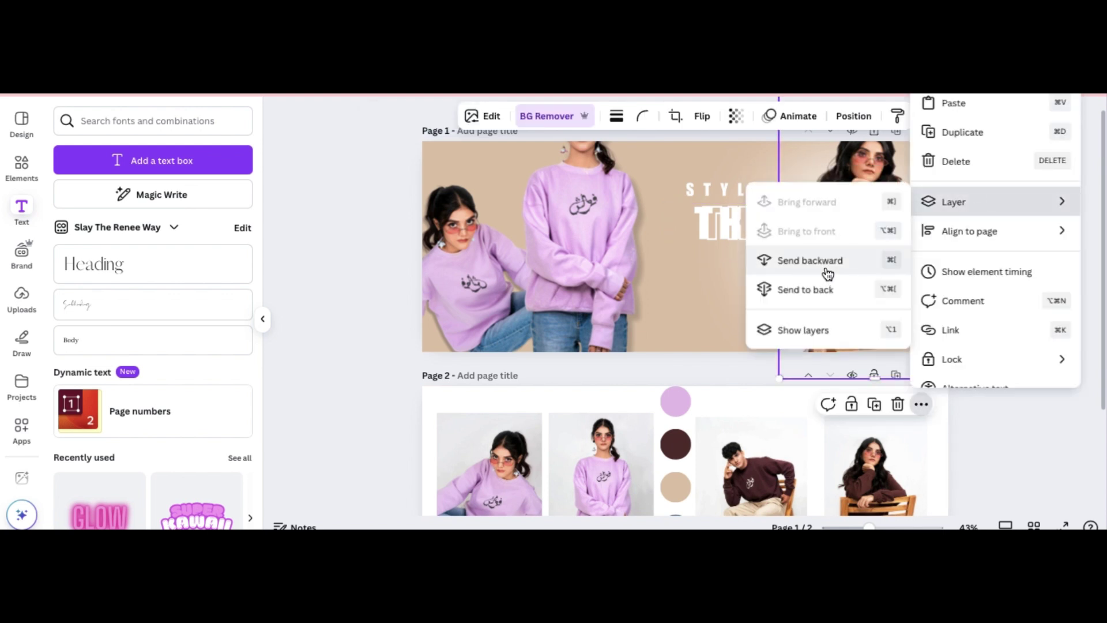
pyautogui.click(810, 260)
pyautogui.moveTo(773, 213); pyautogui.dragTo(774, 237)
pyautogui.click(721, 207)
pyautogui.click(876, 177)
pyautogui.moveTo(911, 372)
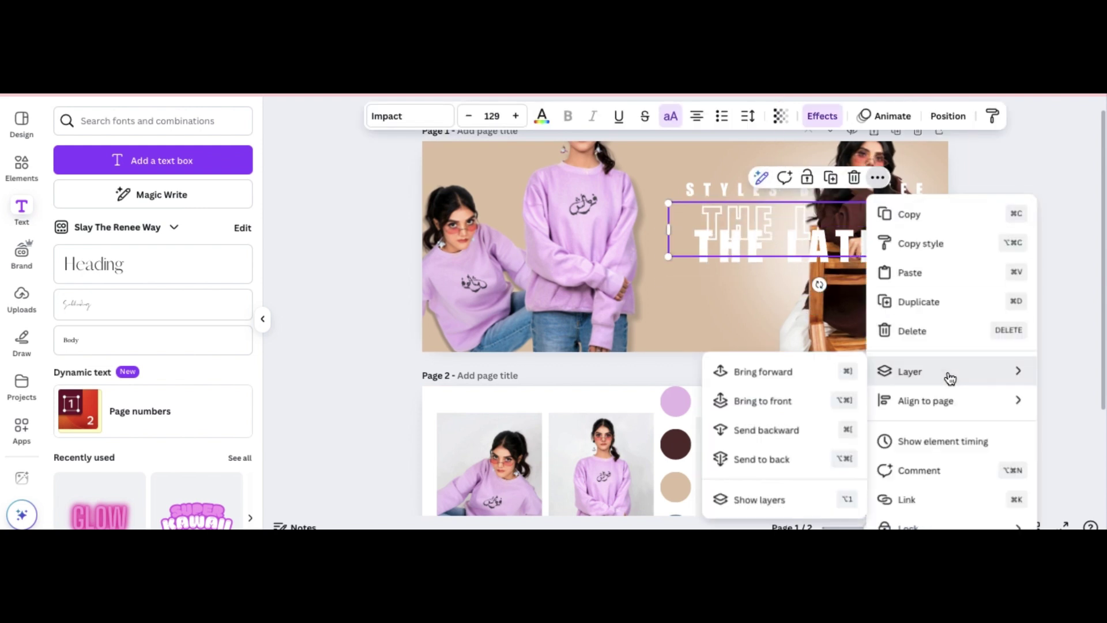
pyautogui.click(803, 375)
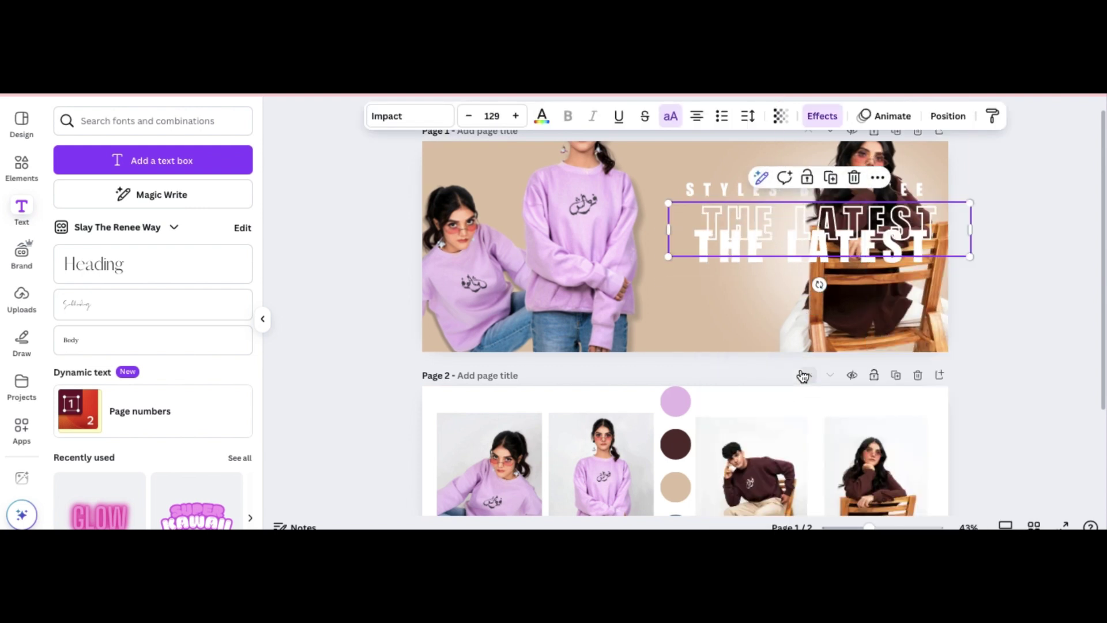
# Step: Realign the filled THE LATEST onto the outlined copy and send it back two layers
pyautogui.click(730, 242)
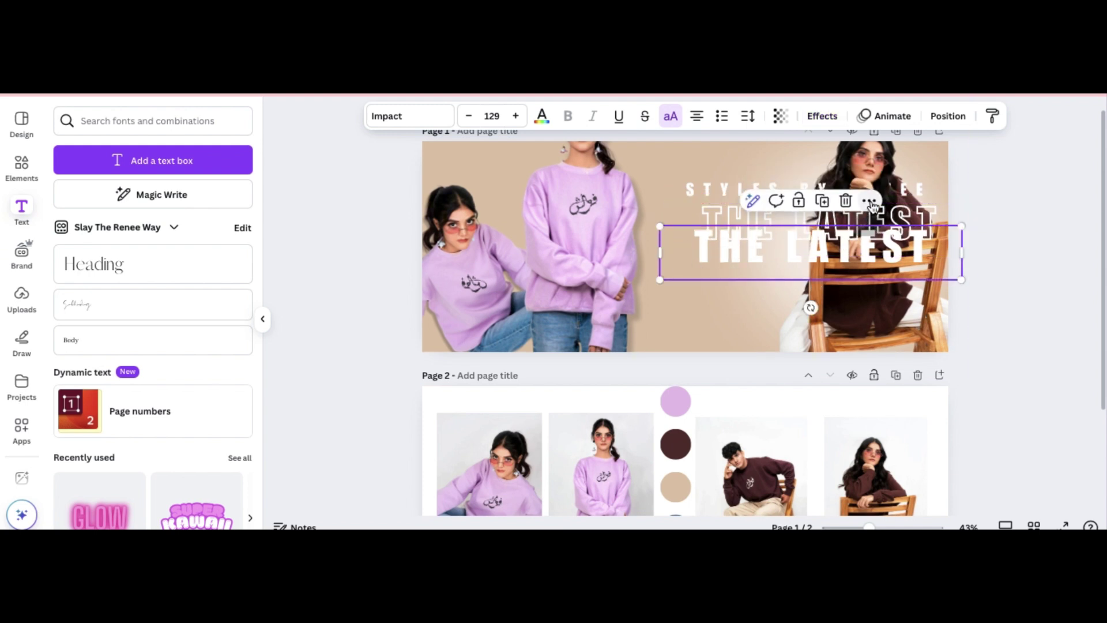
pyautogui.click(868, 200)
pyautogui.moveTo(907, 406)
pyautogui.click(787, 444)
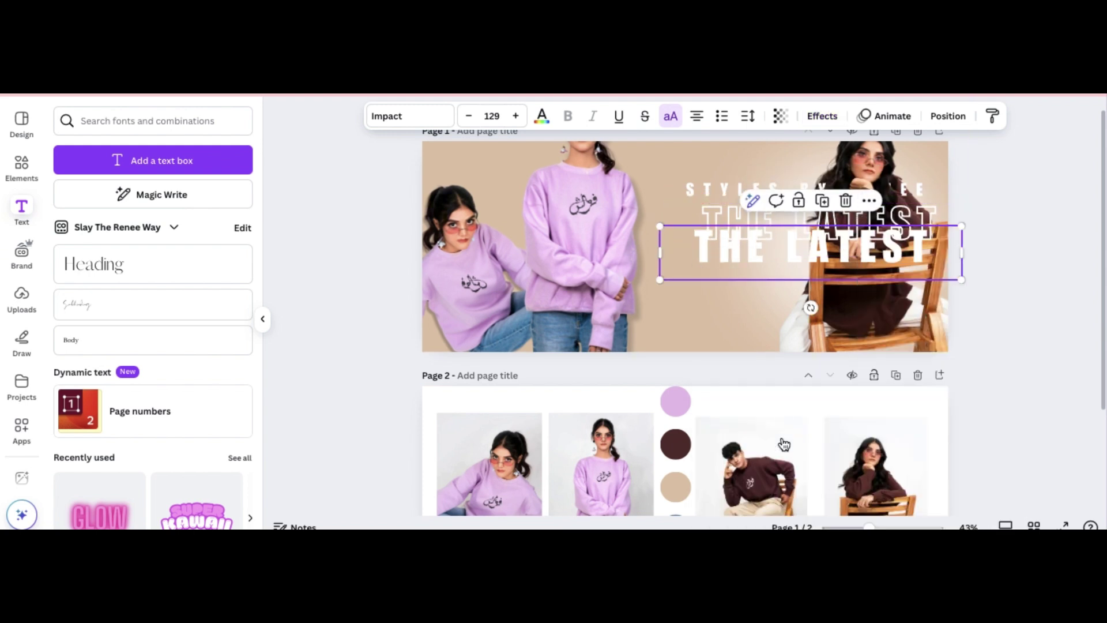
pyautogui.moveTo(723, 229); pyautogui.dragTo(729, 236)
pyautogui.click(877, 177)
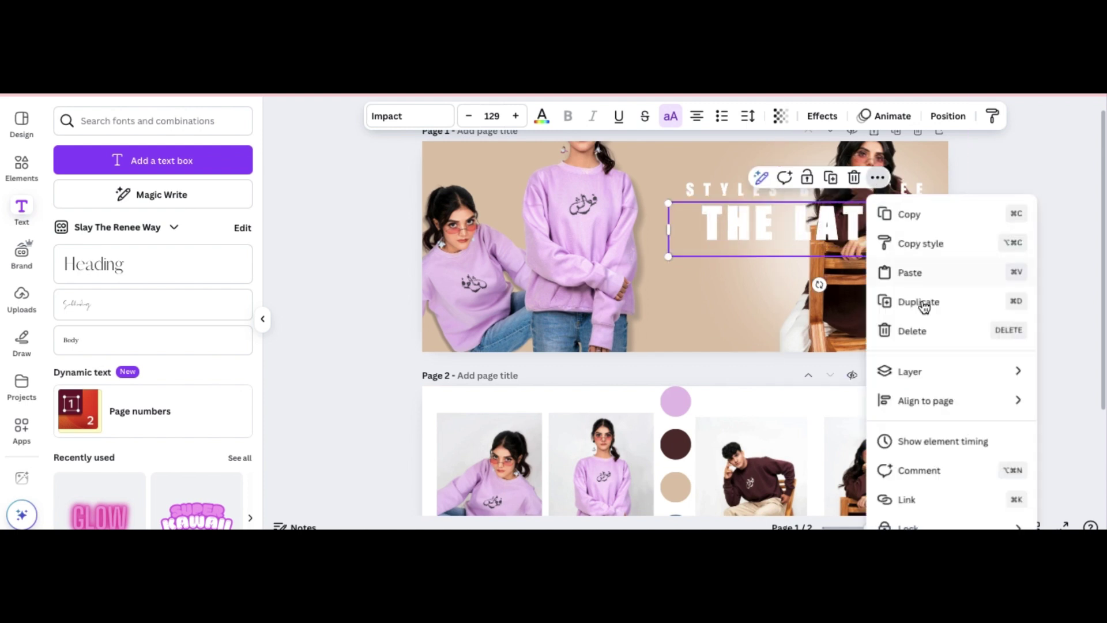
pyautogui.moveTo(911, 371)
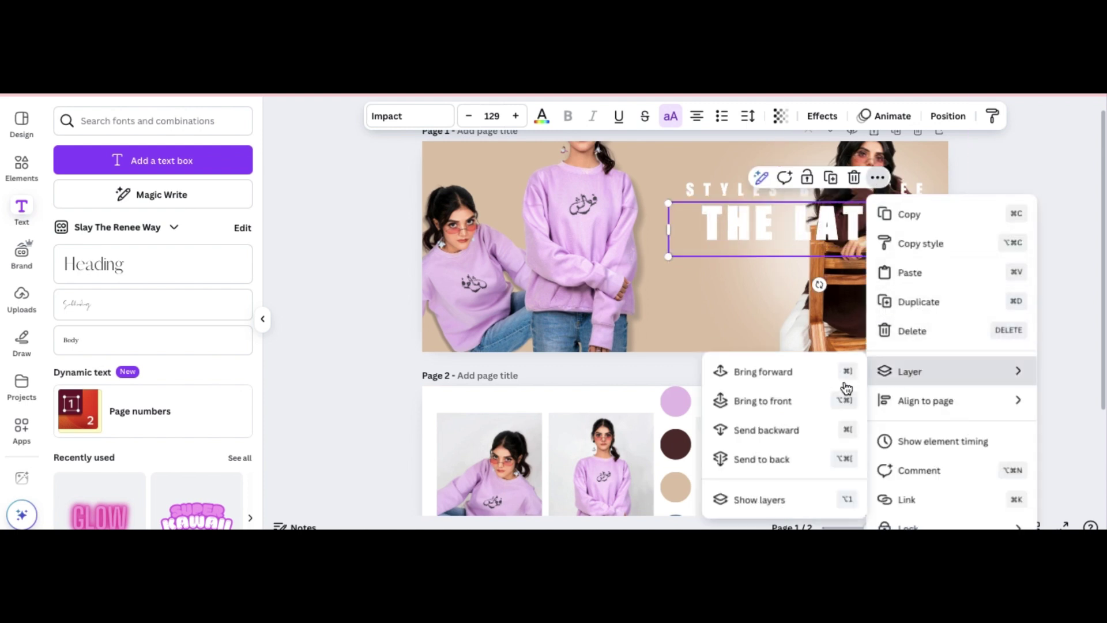
pyautogui.click(791, 437)
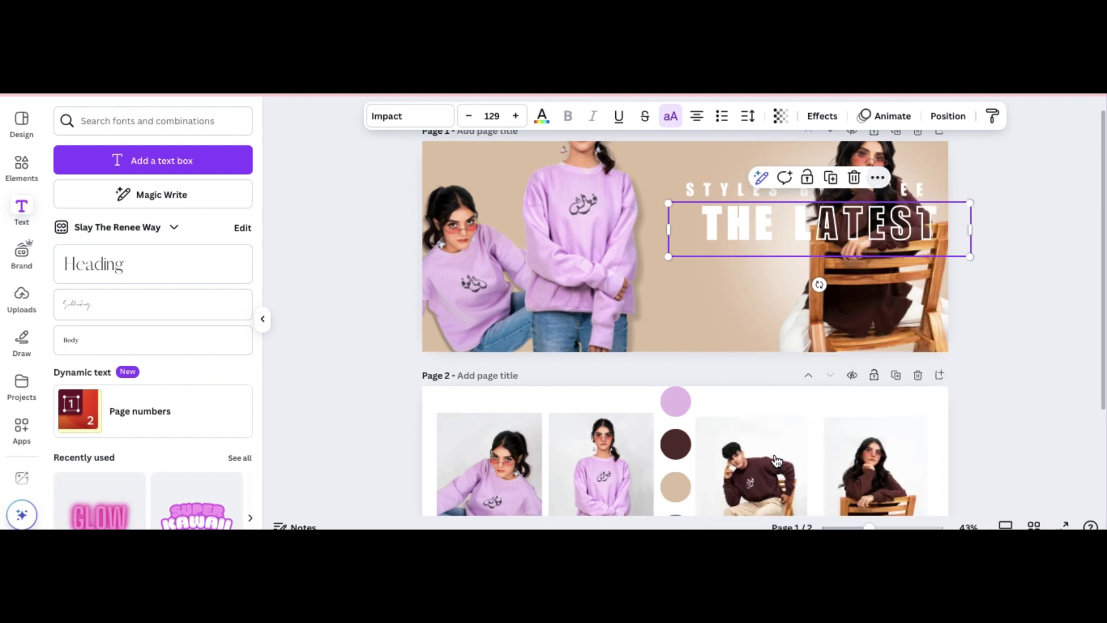
pyautogui.click(1043, 256)
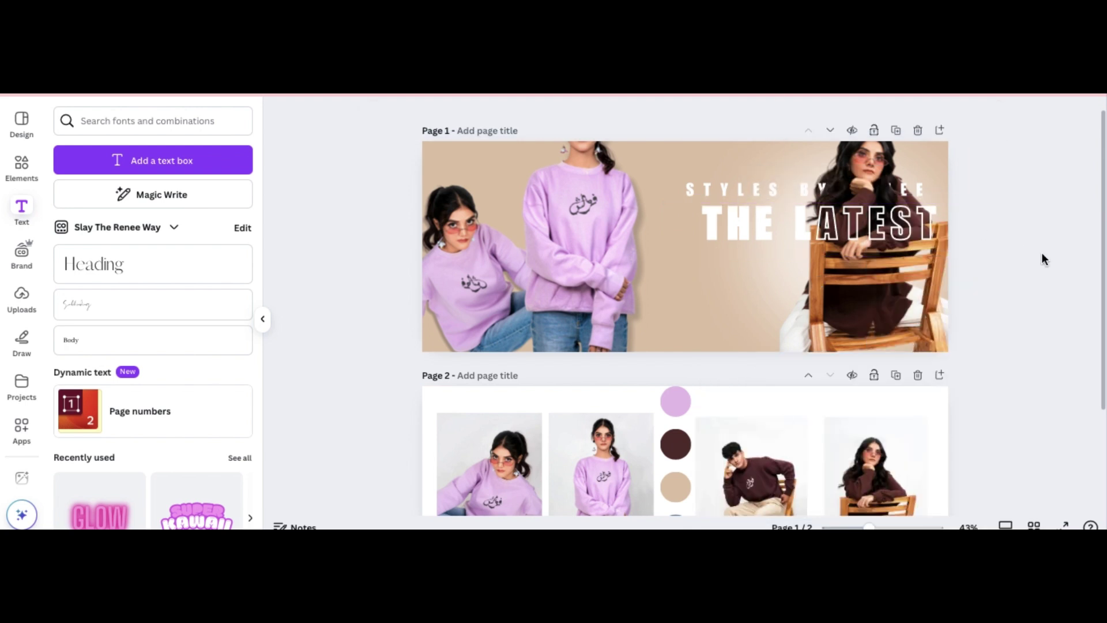
# Step: Bring STYLES BY RENEE forward in front of the seated woman's photo
pyautogui.click(772, 187)
pyautogui.click(862, 156)
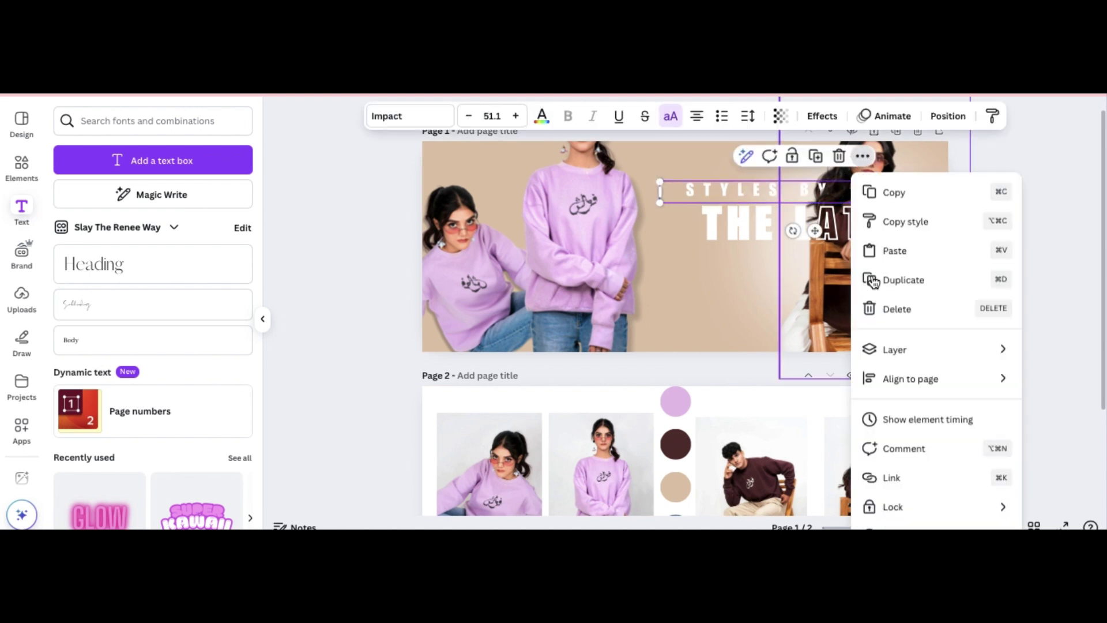
pyautogui.moveTo(909, 358)
pyautogui.click(781, 359)
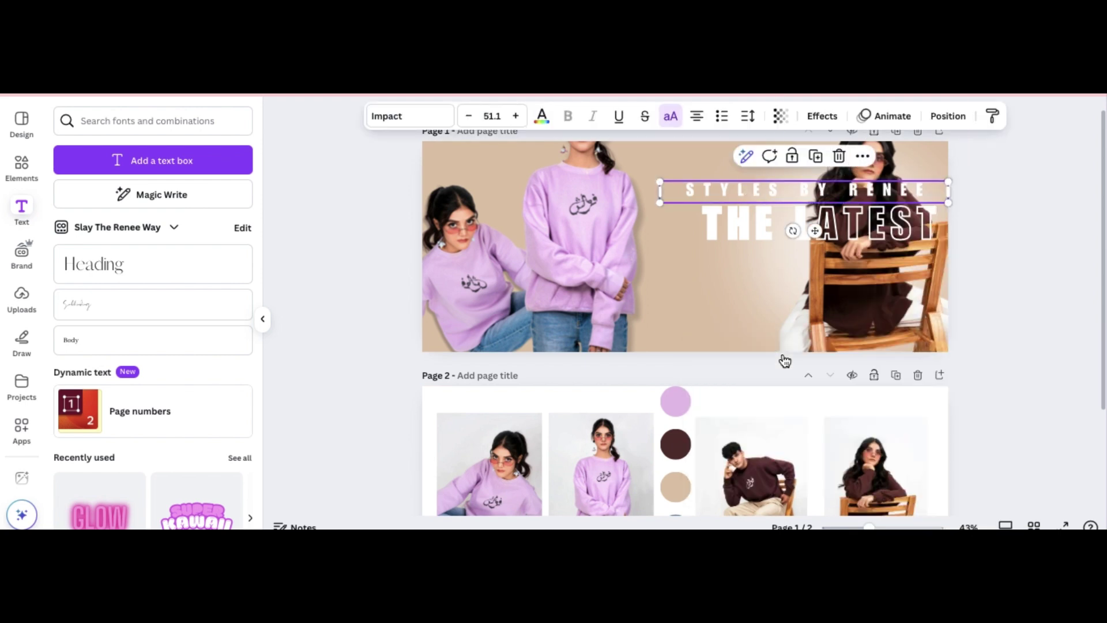
pyautogui.click(1037, 237)
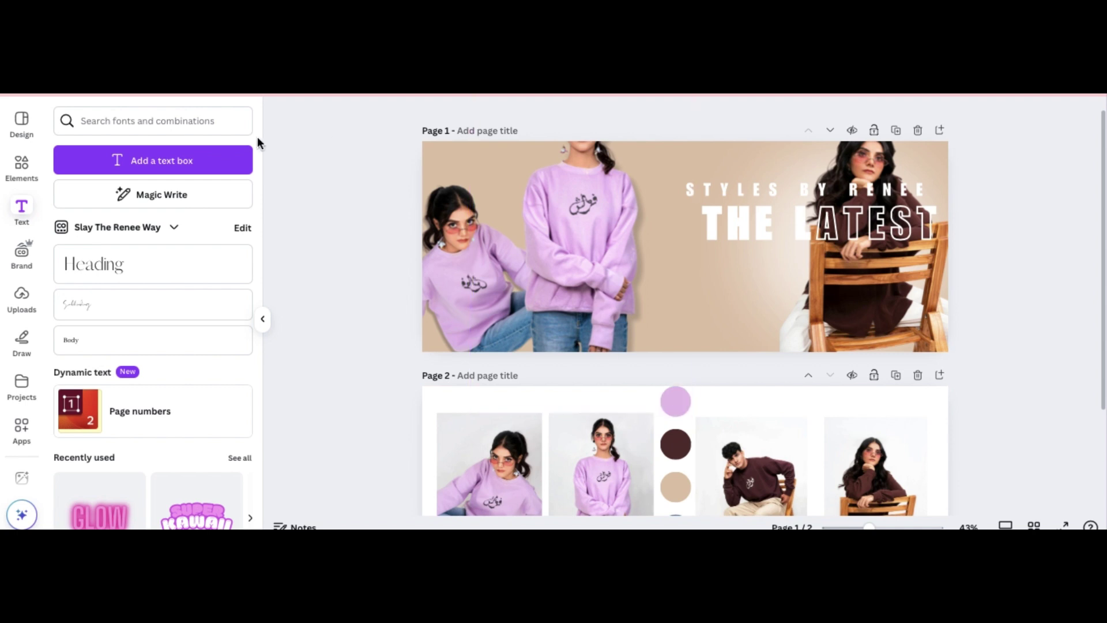
# Step: Search elements for 'squ' and add a square shape to Page 1
pyautogui.click(21, 164)
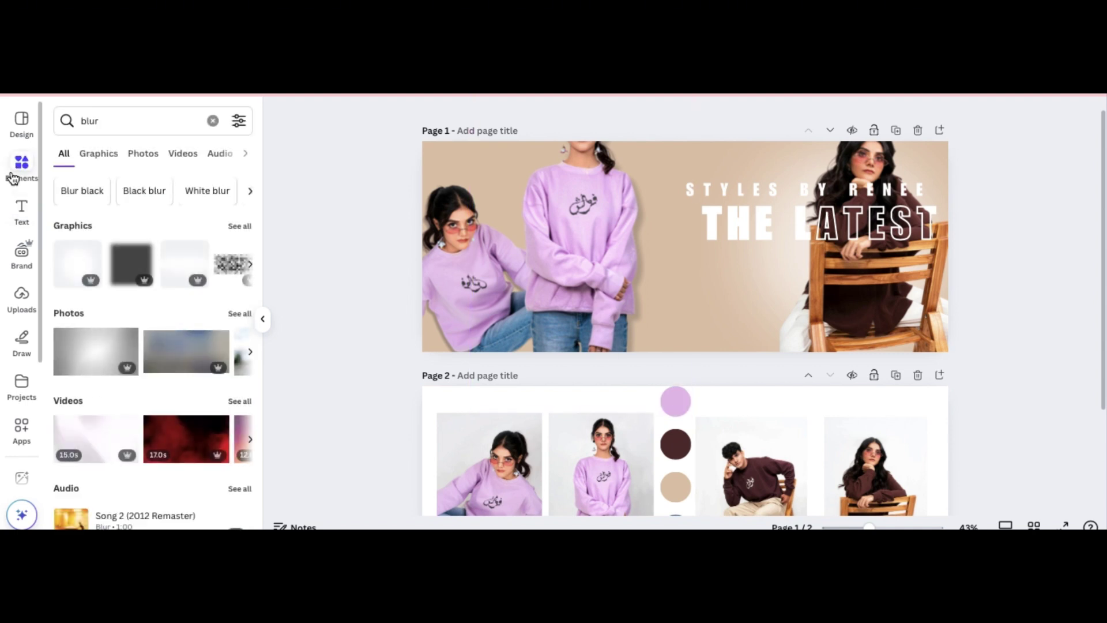
pyautogui.click(118, 120)
pyautogui.write('square')
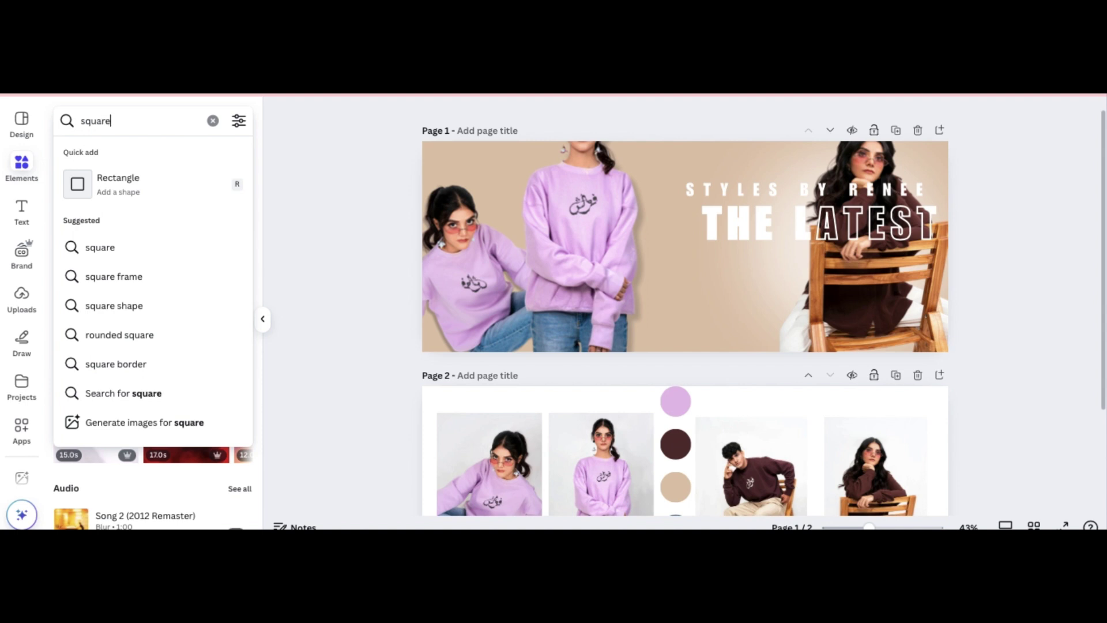
pyautogui.press('Return')
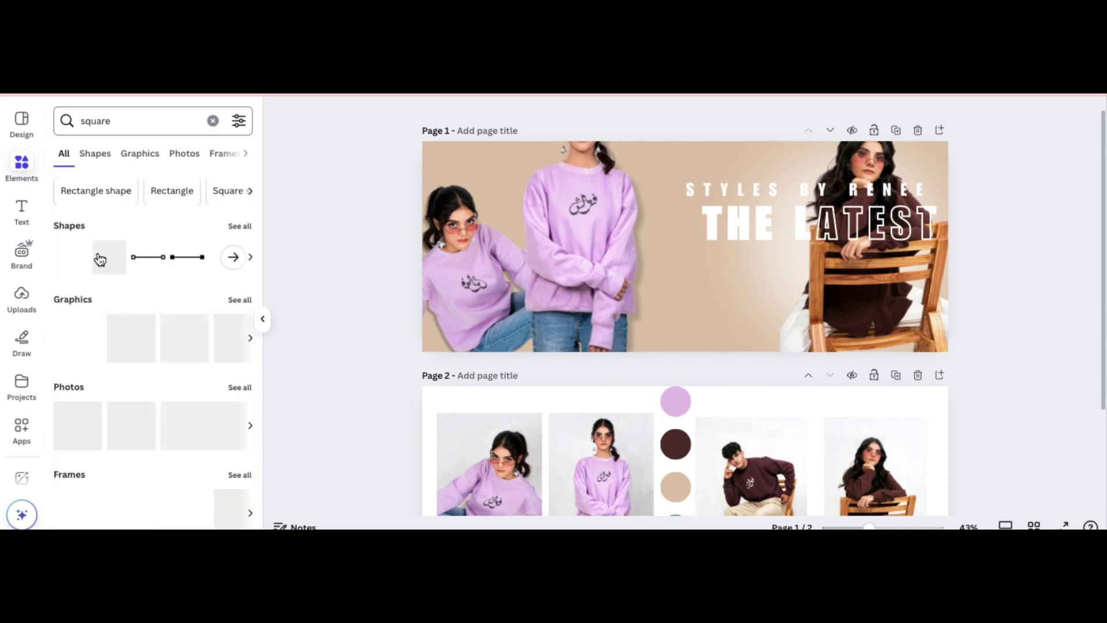
pyautogui.click(100, 258)
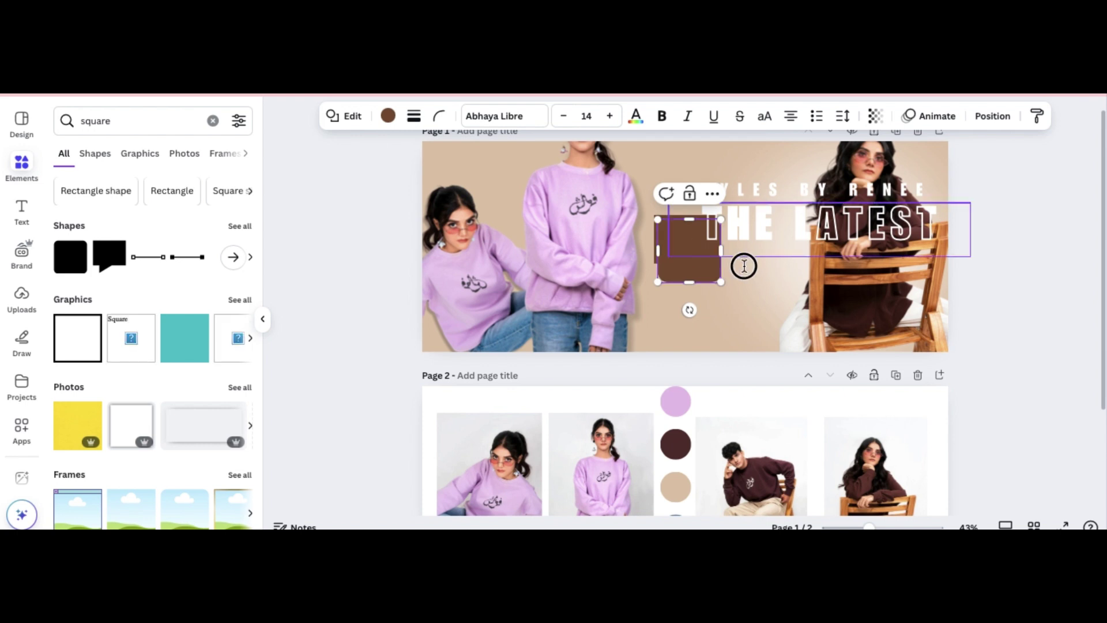
# Step: Move the brown square right and down, then shrink the speech-bubble shape beneath it
pyautogui.click(677, 275)
pyautogui.moveTo(678, 275); pyautogui.dragTo(731, 302)
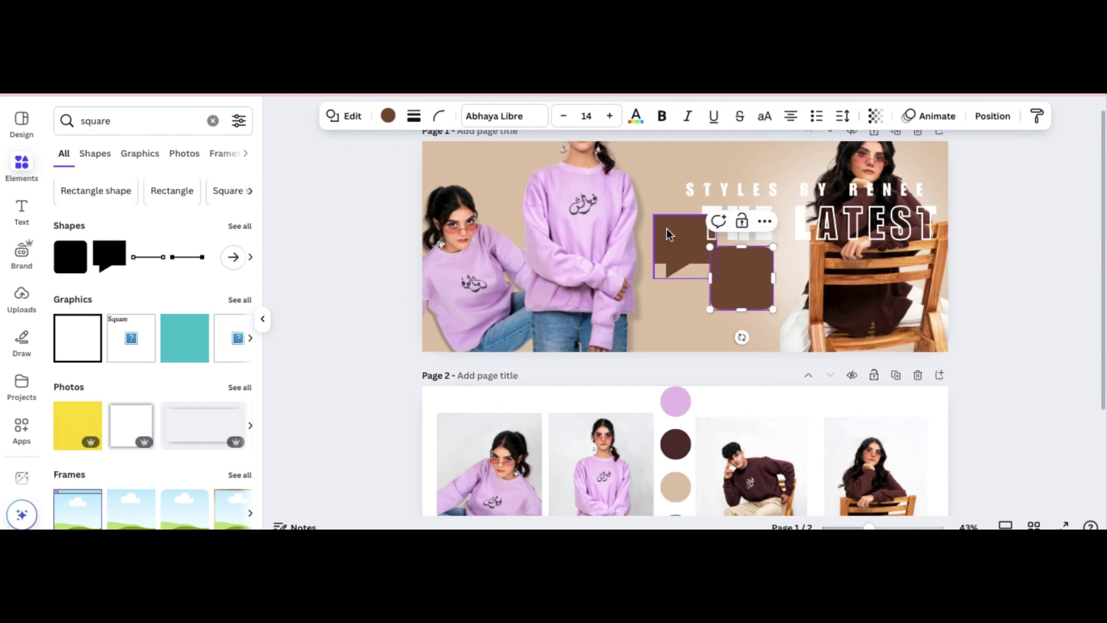
pyautogui.click(686, 253)
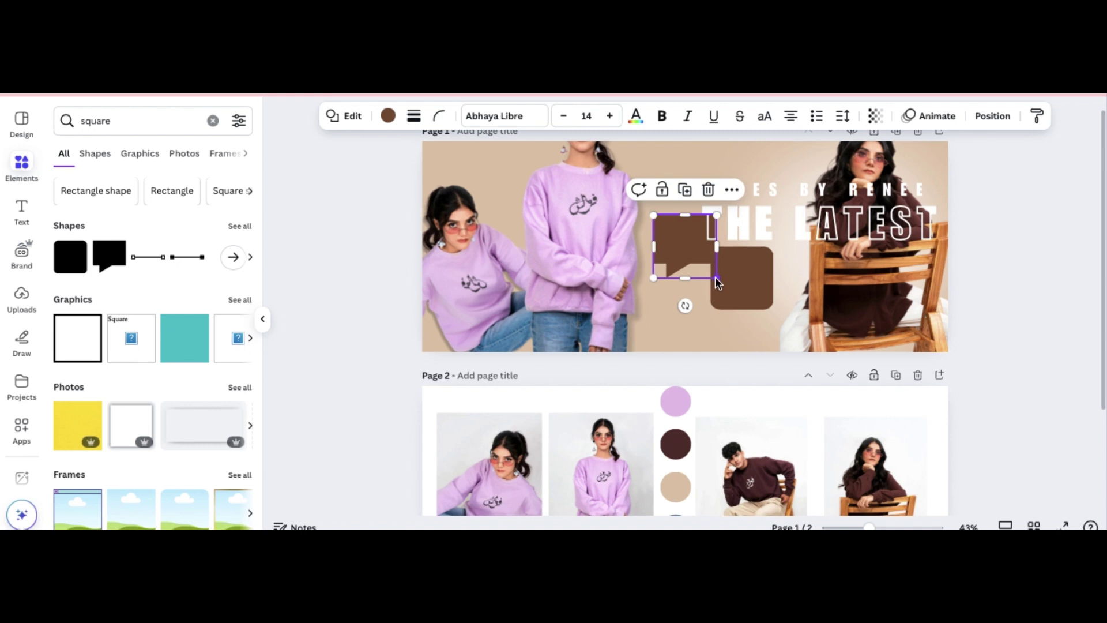
pyautogui.moveTo(716, 279); pyautogui.dragTo(668, 264)
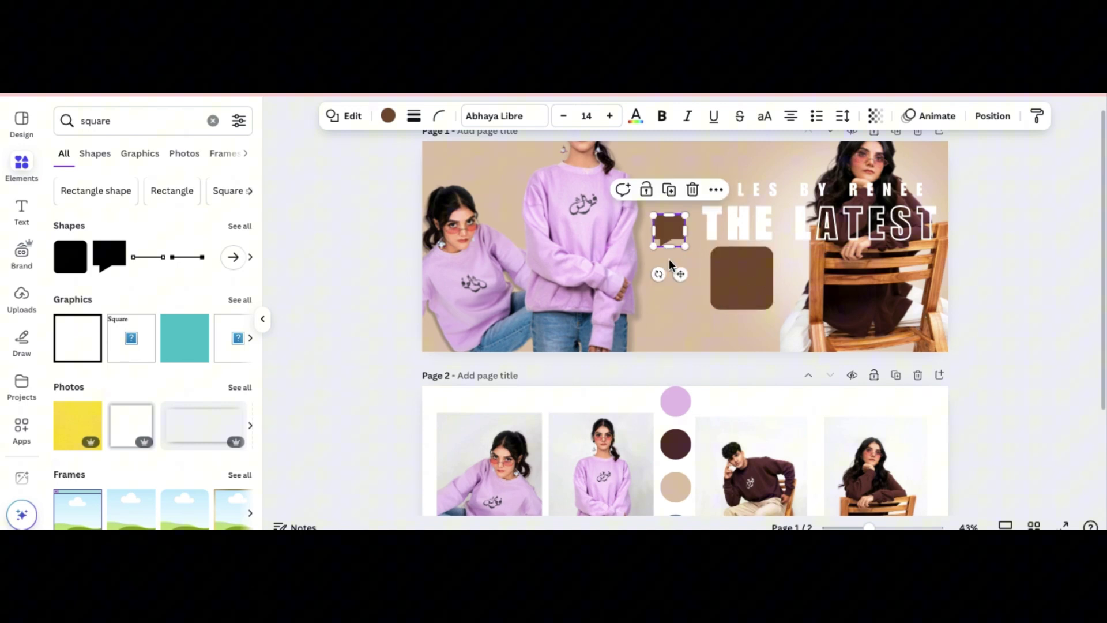
# Step: Recolour the small shape lavender, move it to the top, then delete it
pyautogui.click(388, 119)
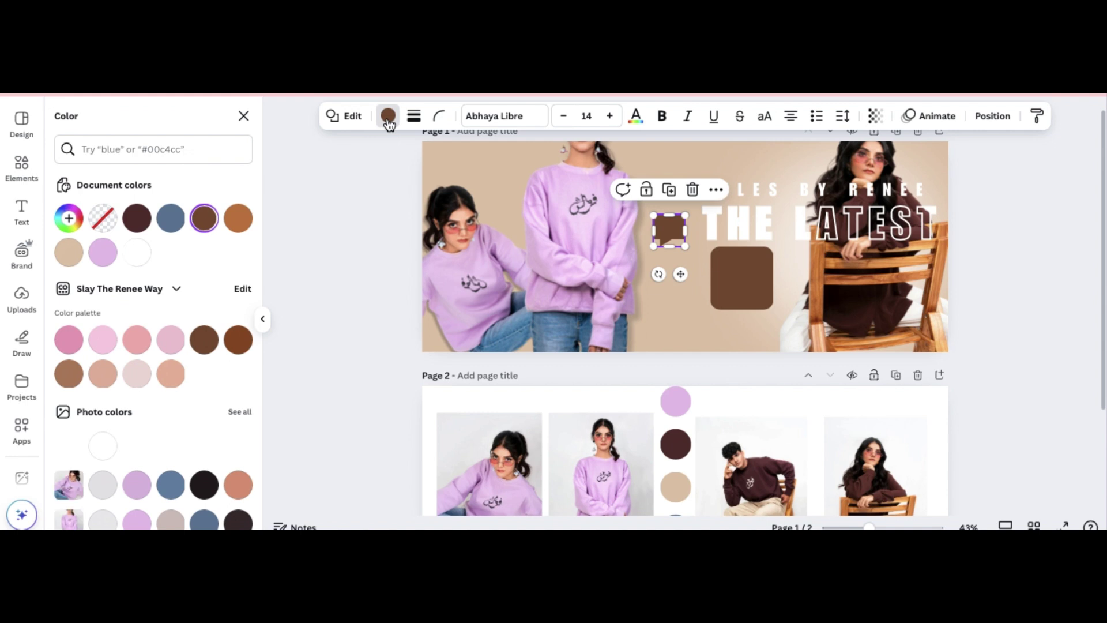
pyautogui.click(103, 252)
pyautogui.click(682, 276)
pyautogui.moveTo(683, 276); pyautogui.dragTo(686, 157)
pyautogui.click(711, 198)
# Step: Stretch the brown square wide, make it lavender, and place it as a thin bar behind STYLES BY
pyautogui.click(742, 275)
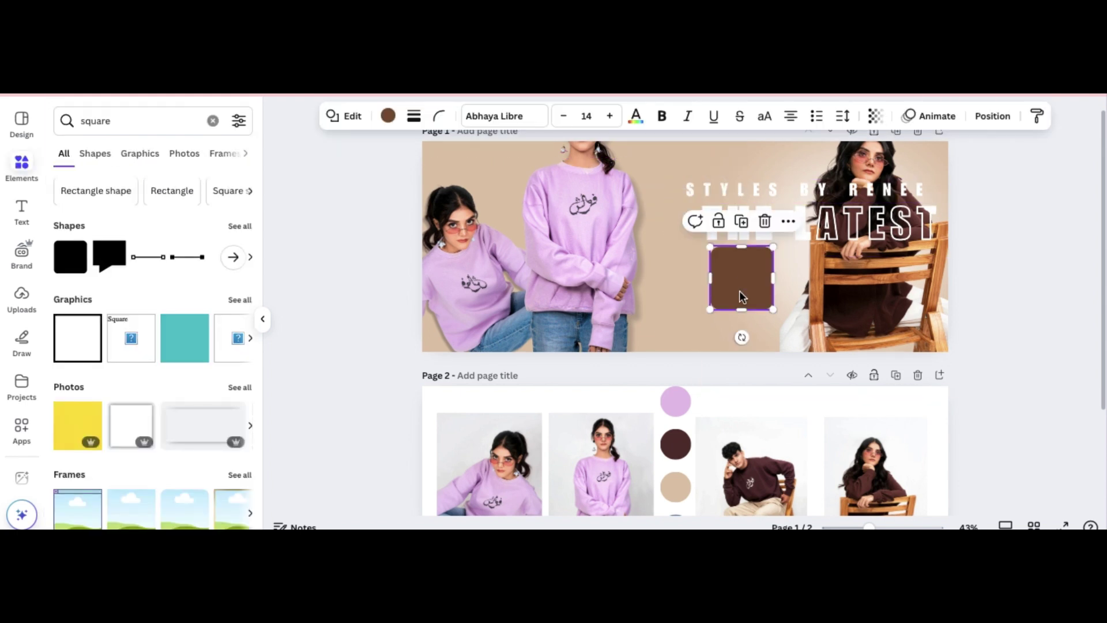
pyautogui.moveTo(711, 277); pyautogui.dragTo(655, 280)
pyautogui.moveTo(773, 278); pyautogui.dragTo(941, 269)
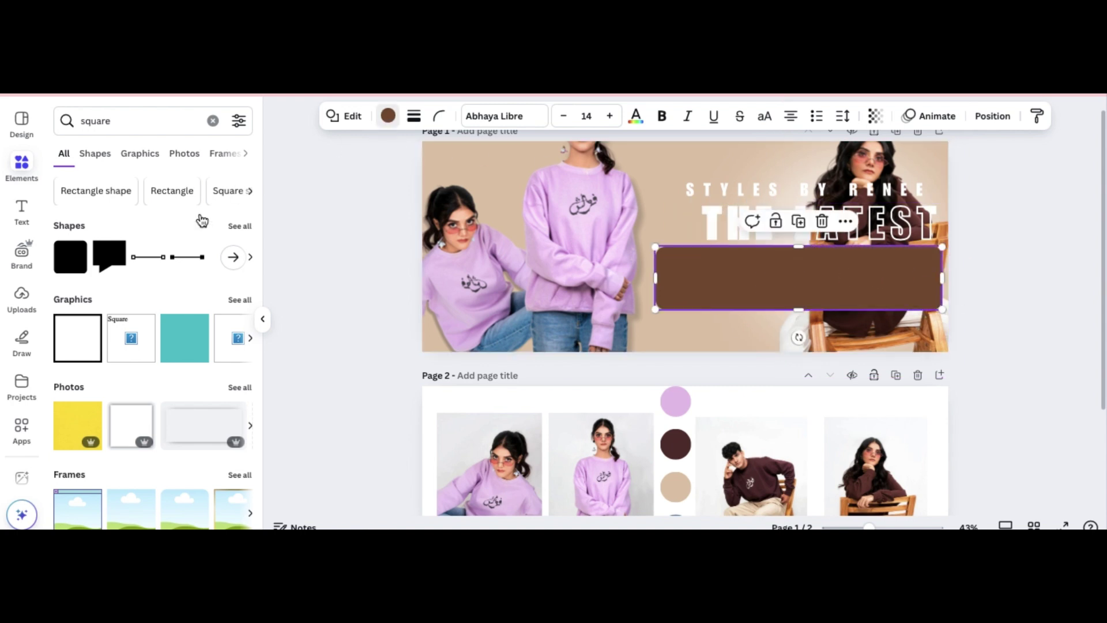
pyautogui.click(103, 252)
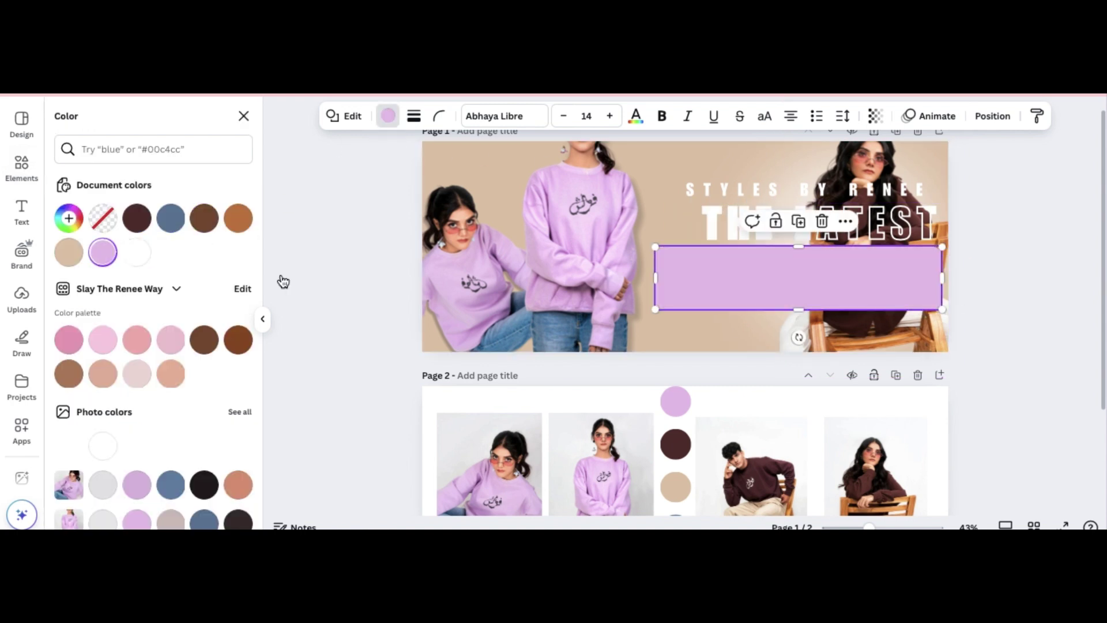
pyautogui.moveTo(943, 313); pyautogui.dragTo(818, 272)
pyautogui.moveTo(748, 298); pyautogui.dragTo(768, 226)
pyautogui.press('Escape')
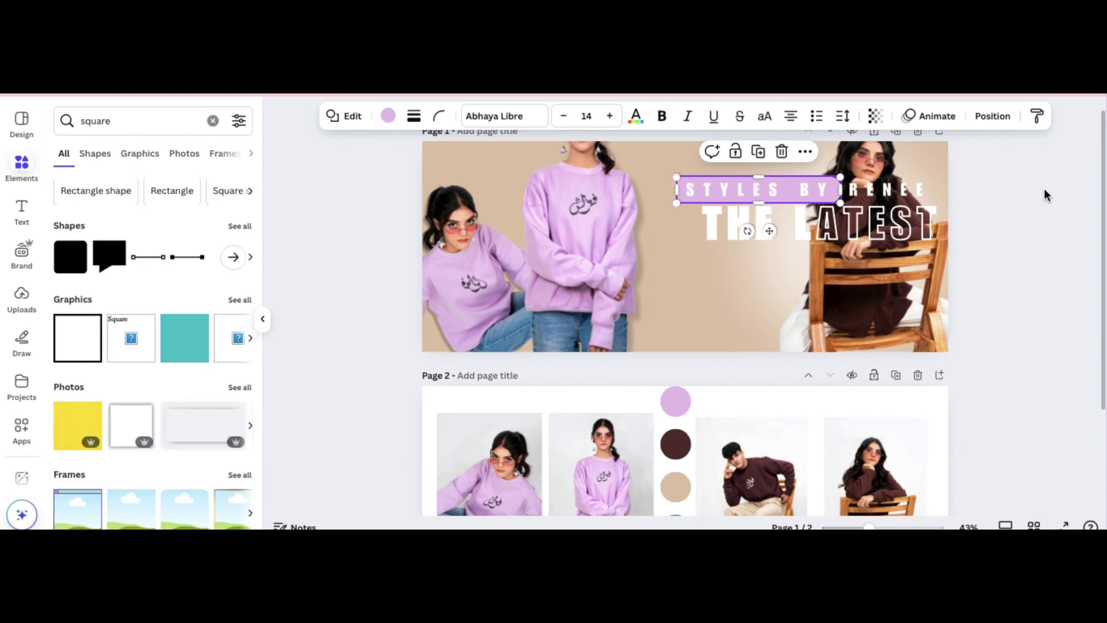
# Step: Widen the lavender bar to the right, duplicate it, and nudge it up slightly
pyautogui.click(1043, 189)
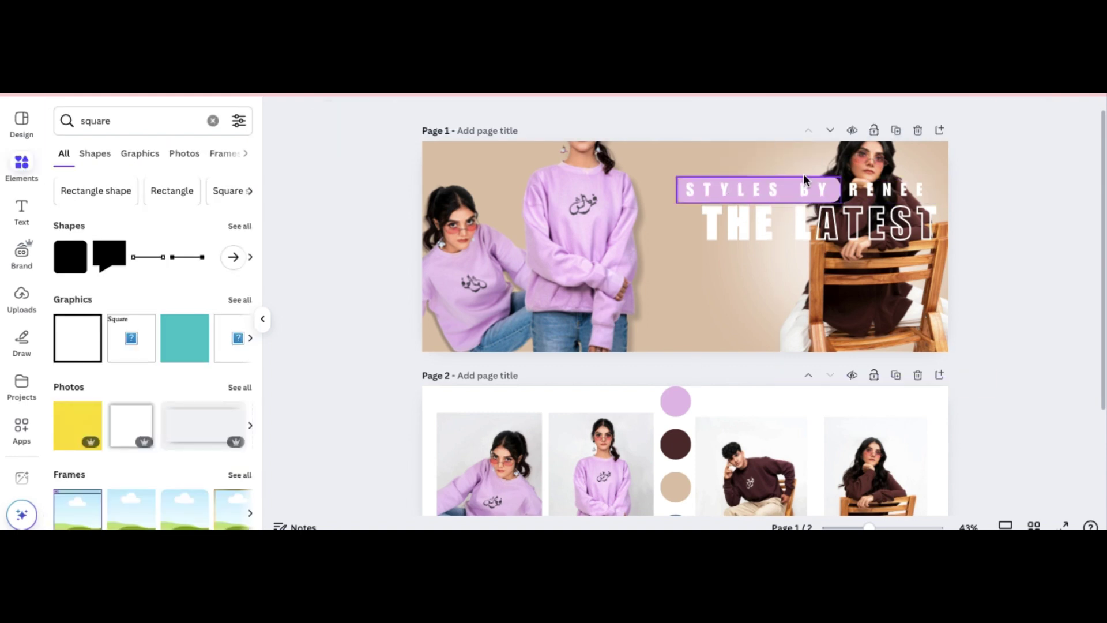
pyautogui.click(837, 189)
pyautogui.moveTo(839, 189); pyautogui.dragTo(880, 189)
pyautogui.click(775, 151)
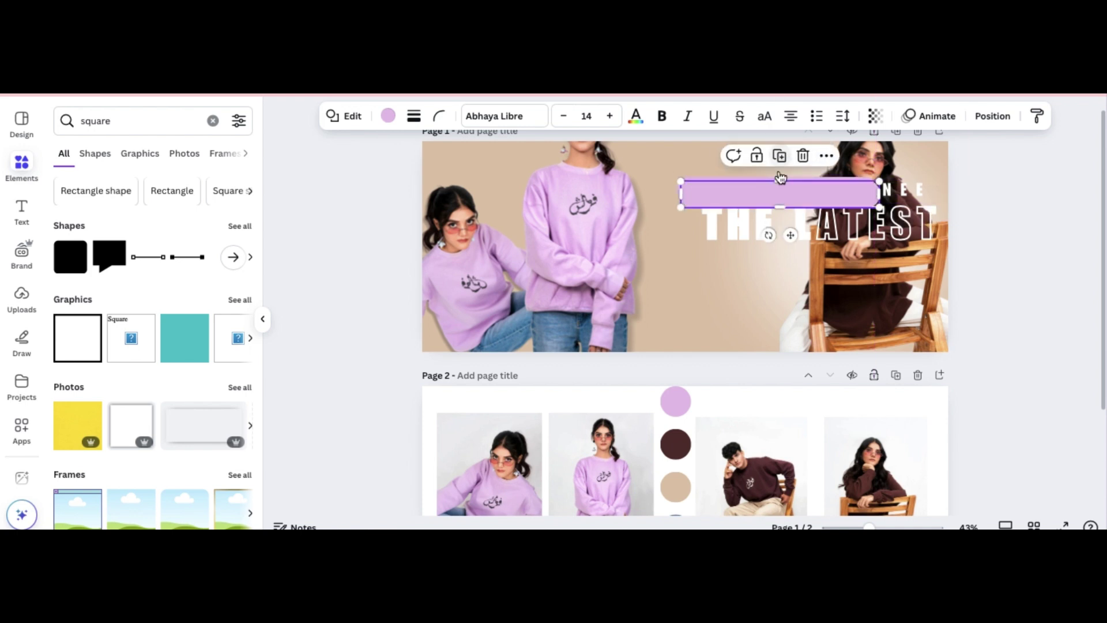
pyautogui.moveTo(781, 191); pyautogui.dragTo(781, 184)
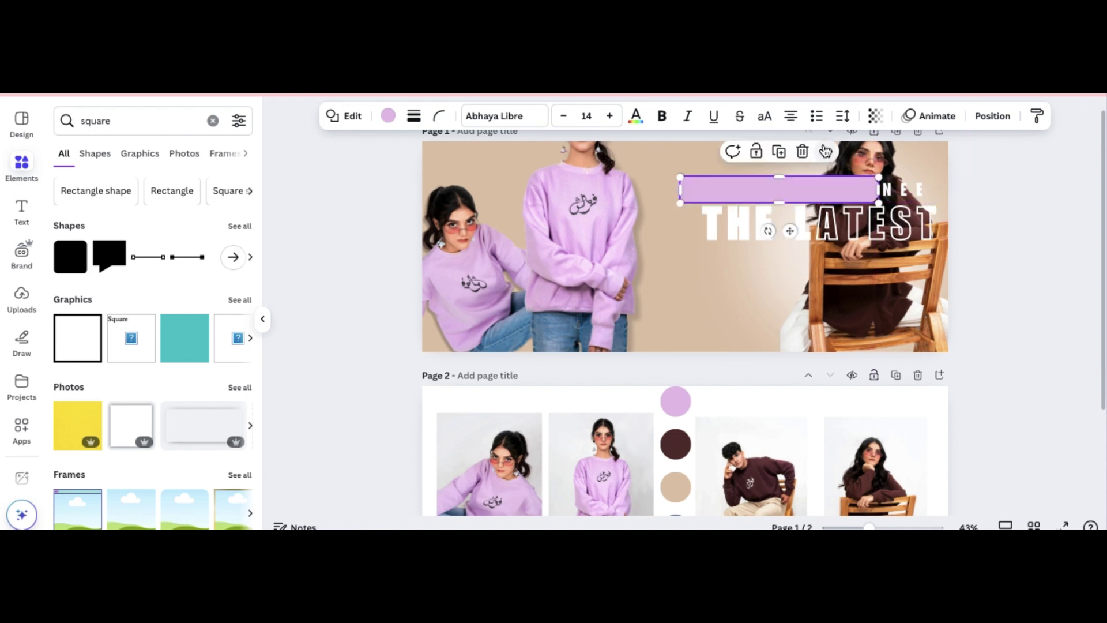
# Step: Send the lavender bar backward, then all the way to the back
pyautogui.click(825, 151)
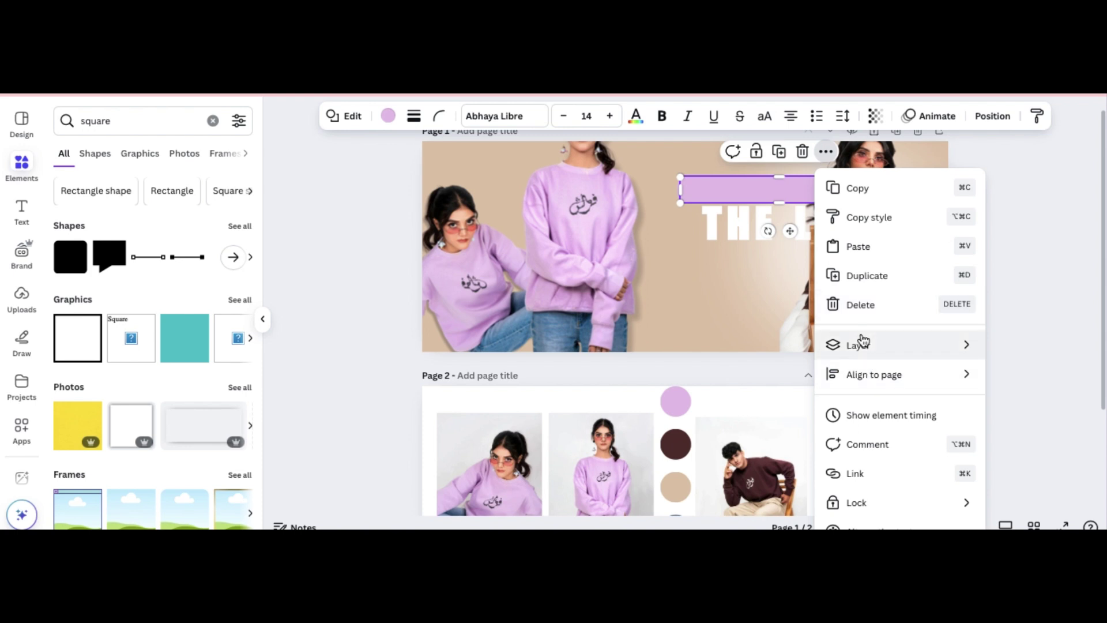
pyautogui.moveTo(857, 344)
pyautogui.click(736, 404)
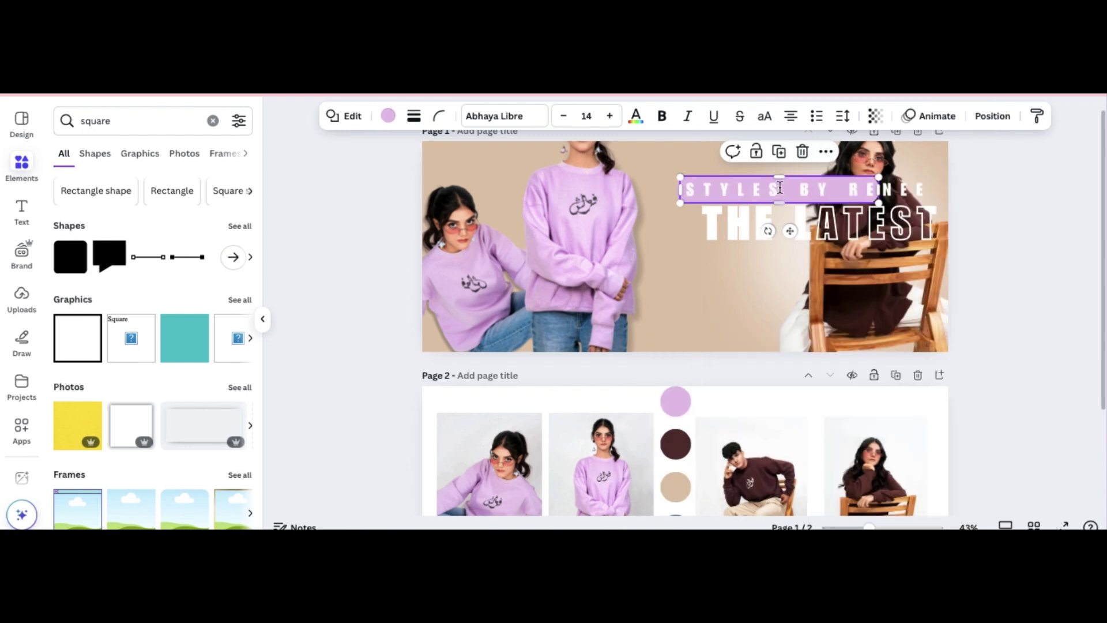
pyautogui.click(825, 153)
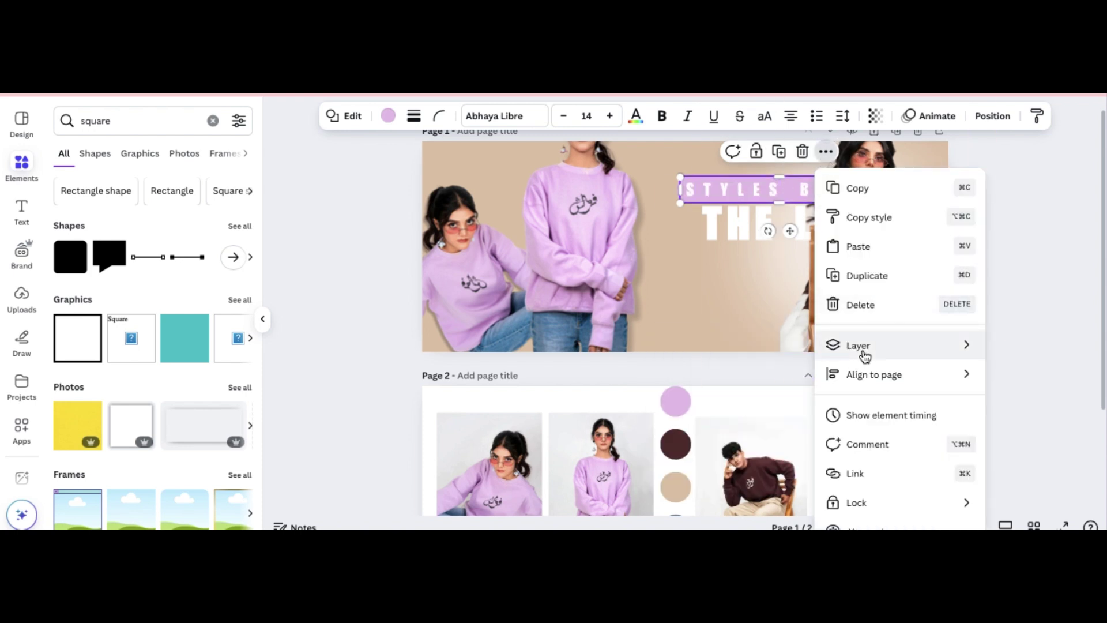
pyautogui.moveTo(862, 353)
pyautogui.click(719, 430)
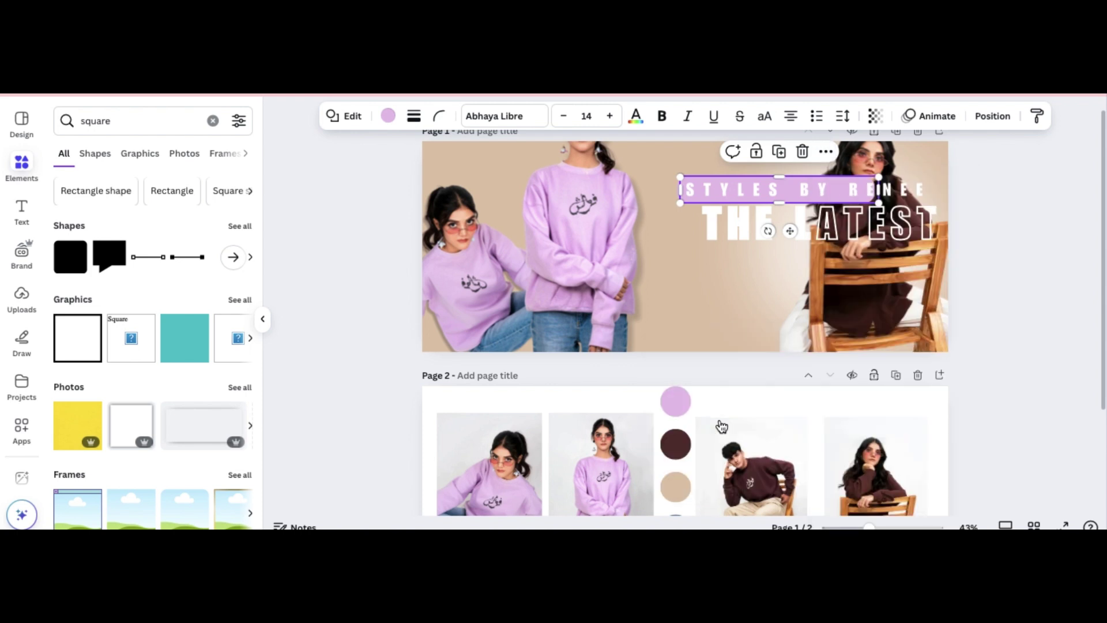
# Step: Bring the STYLES BY RENEE subtitle in front of the photo and deselect it
pyautogui.click(826, 152)
pyautogui.moveTo(861, 351)
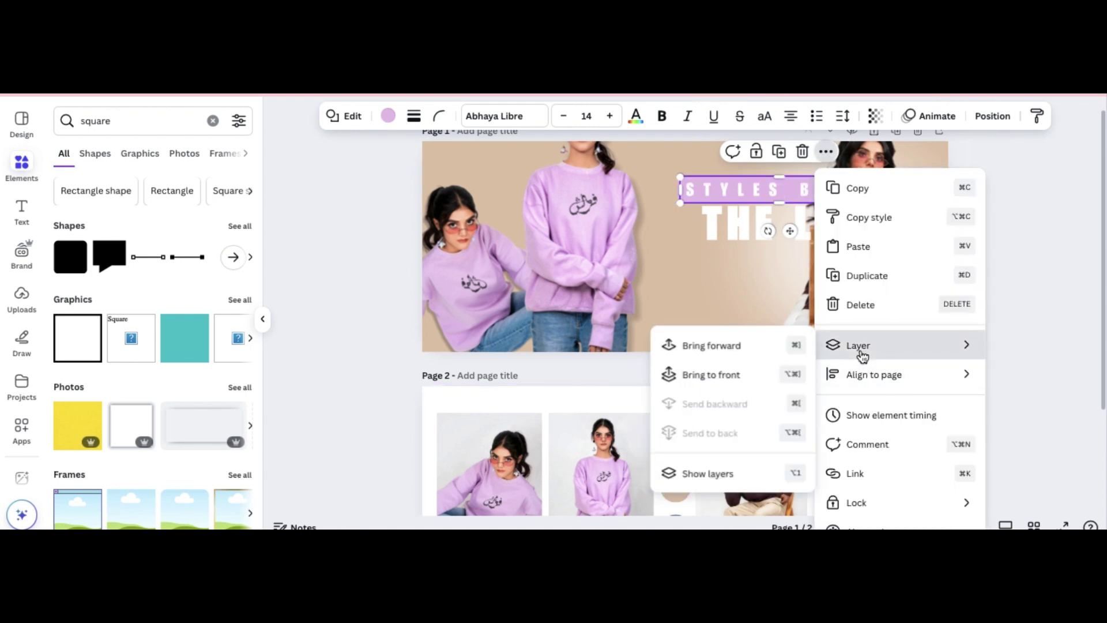
pyautogui.click(725, 373)
pyautogui.click(639, 231)
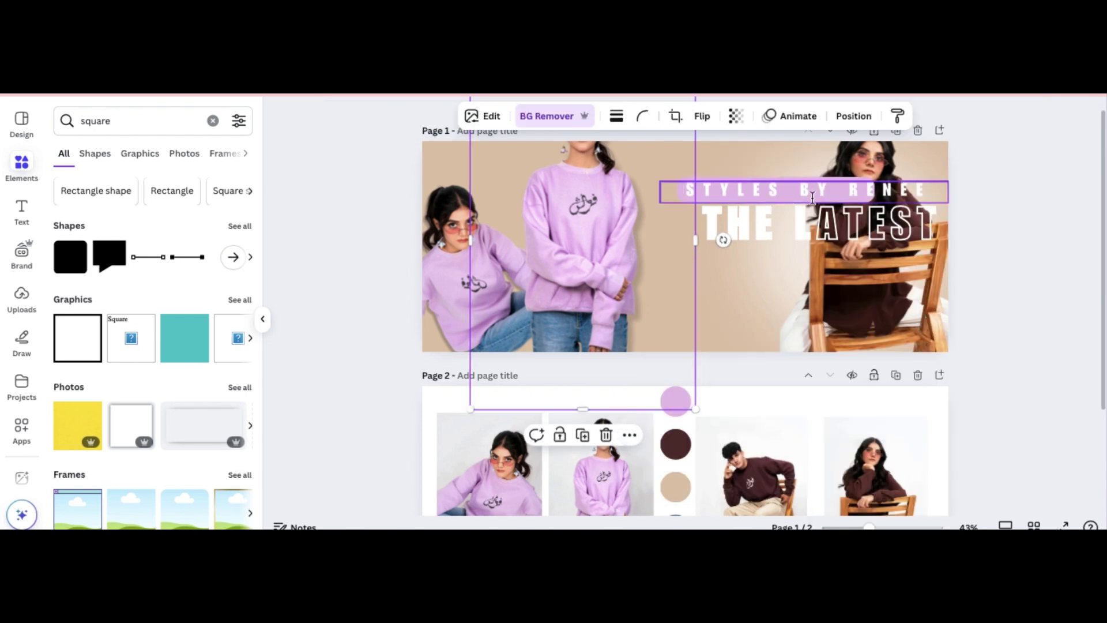
pyautogui.click(833, 178)
pyautogui.press('Escape')
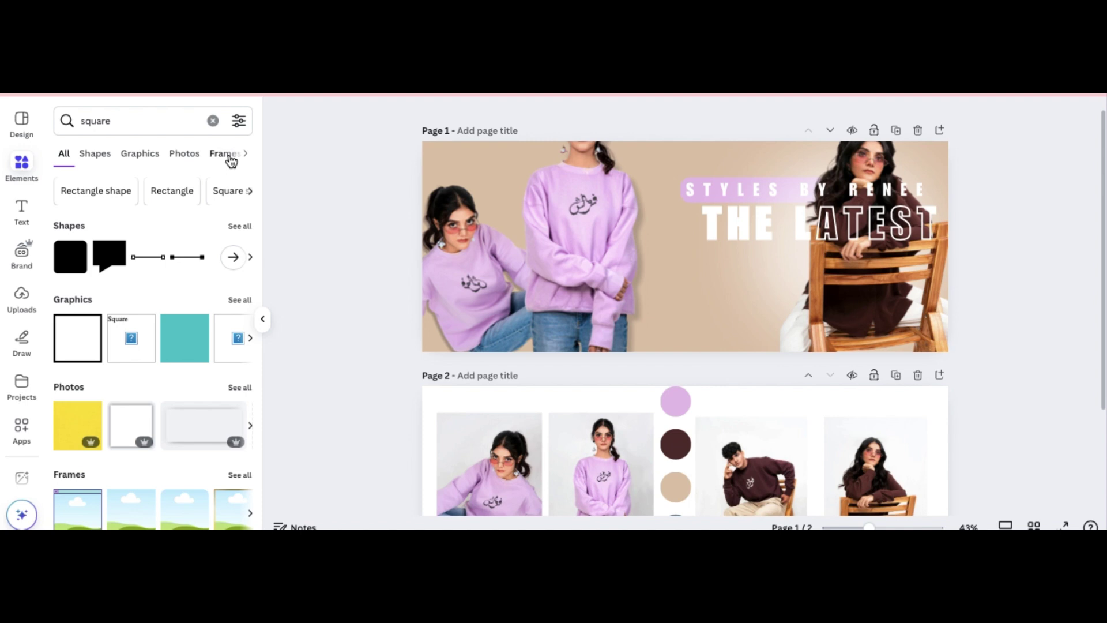
# Step: Add a circle element, colour it dark brown, and place it behind the standing model
pyautogui.click(213, 121)
pyautogui.write('circle')
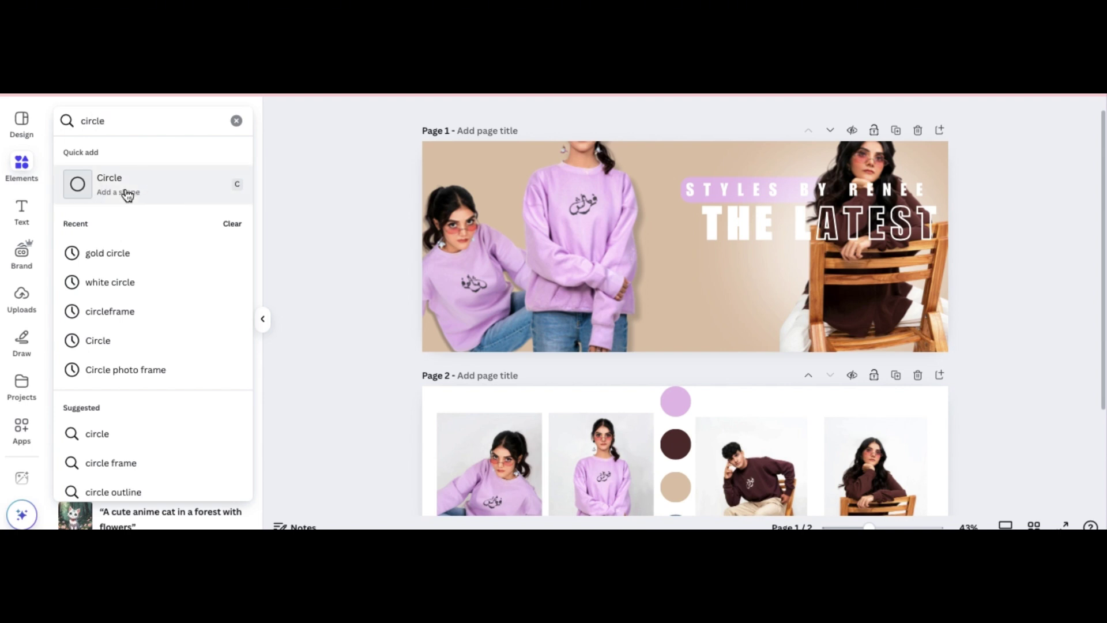
pyautogui.click(126, 195)
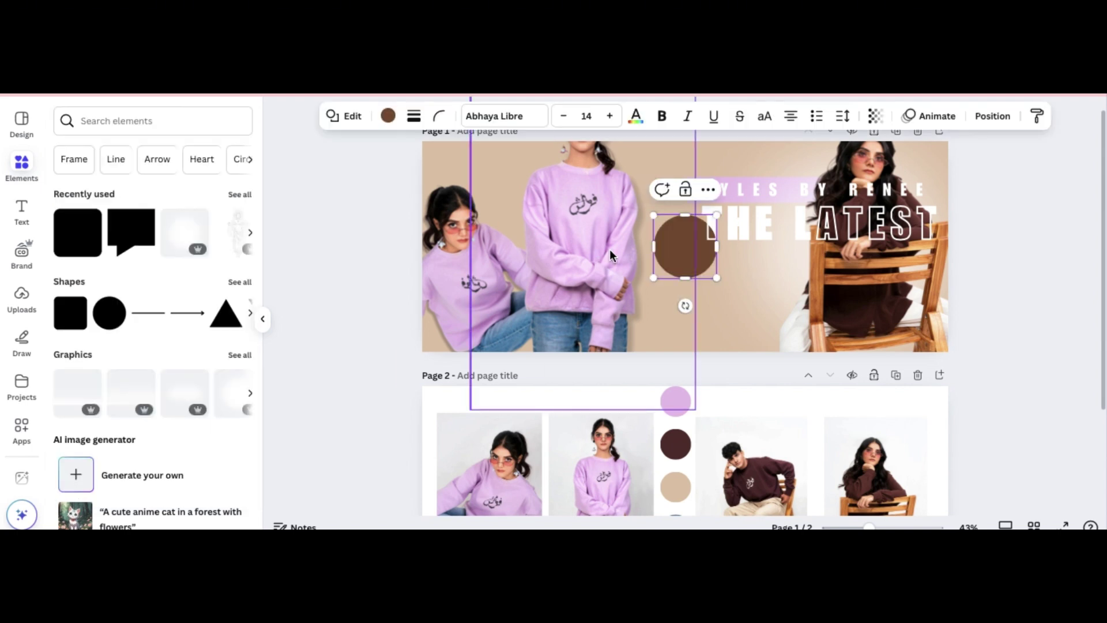
pyautogui.doubleClick(669, 247)
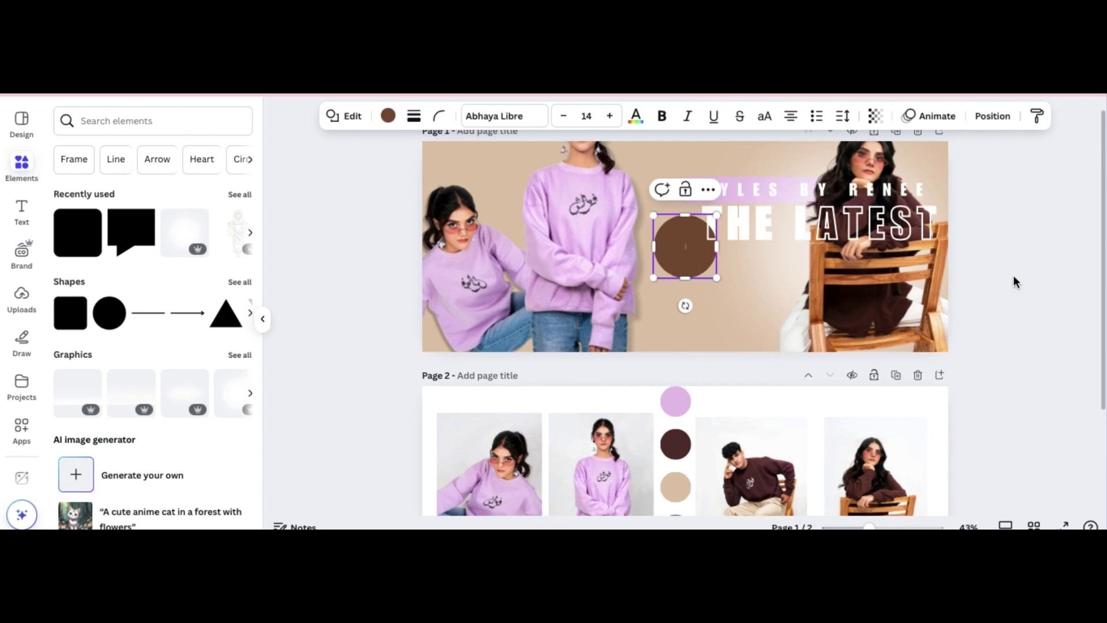
pyautogui.click(388, 115)
pyautogui.click(137, 217)
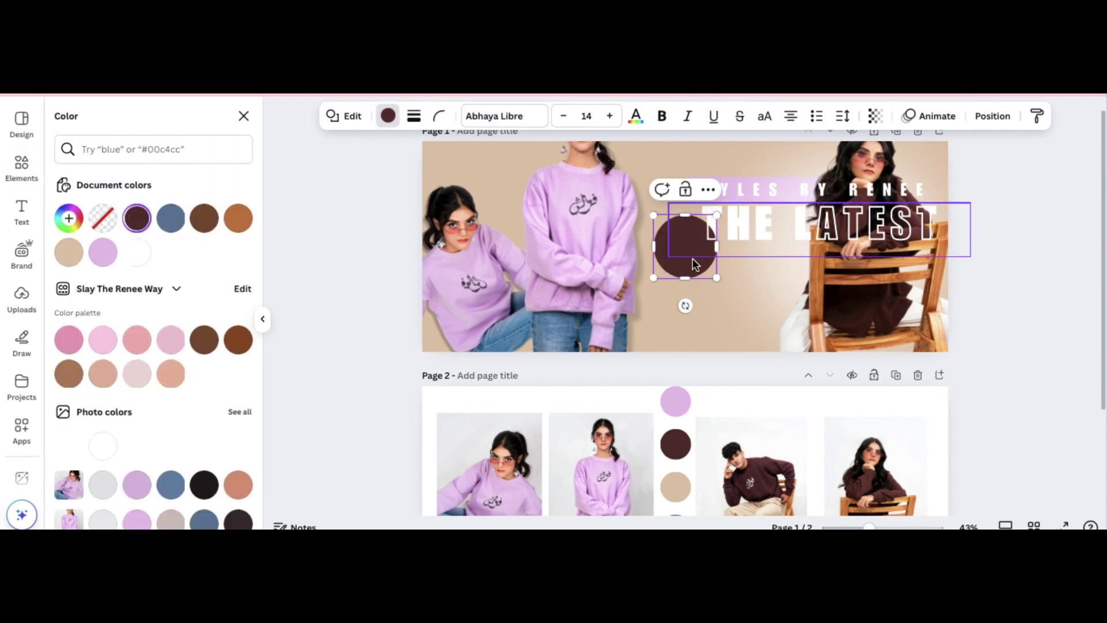
pyautogui.moveTo(675, 267); pyautogui.dragTo(574, 271)
# Step: Duplicate the standing model photo and move the shrunken copy to the banner's left edge
pyautogui.click(618, 182)
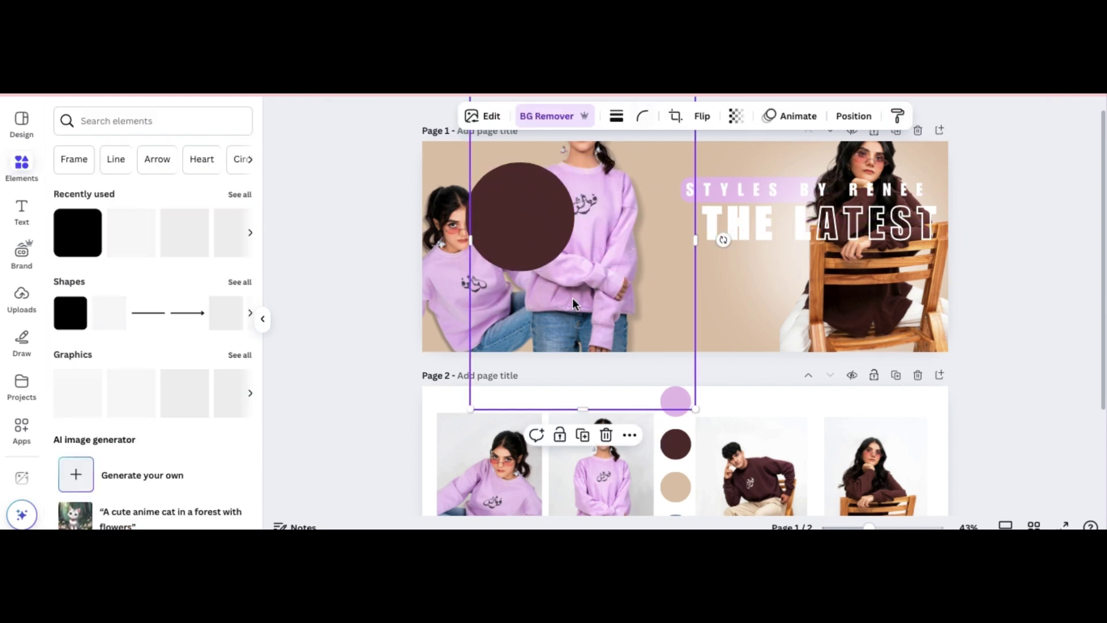
pyautogui.click(583, 436)
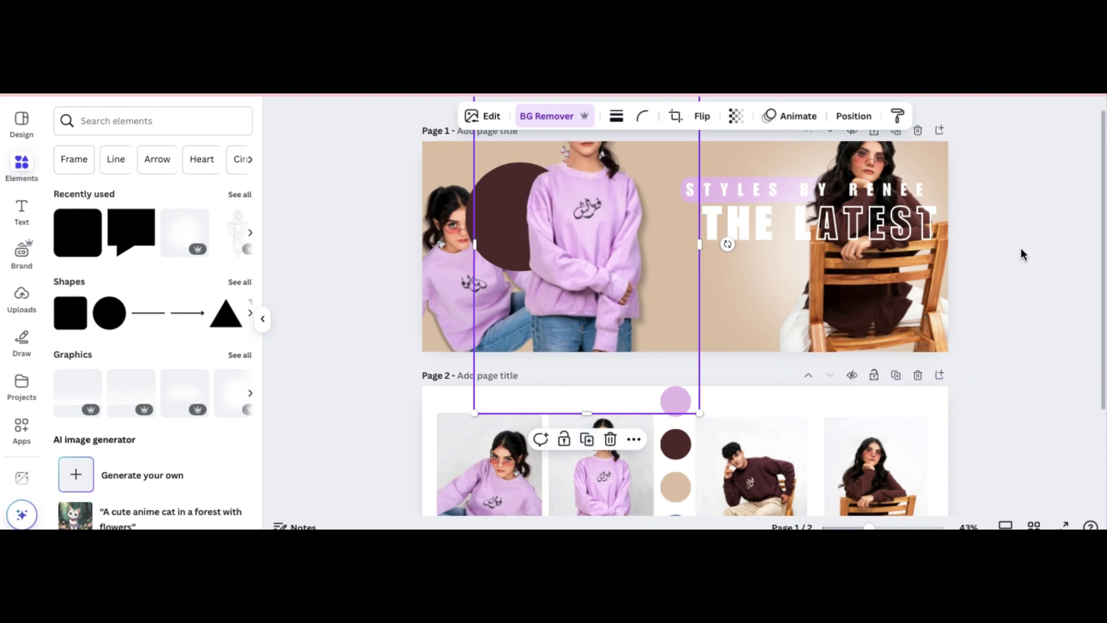
pyautogui.moveTo(538, 309); pyautogui.dragTo(430, 279)
# Step: Duplicate the STYLES BY RENEE text over the circle and change it to 'SHOP' / 'NOW' on two lines
pyautogui.click(1079, 230)
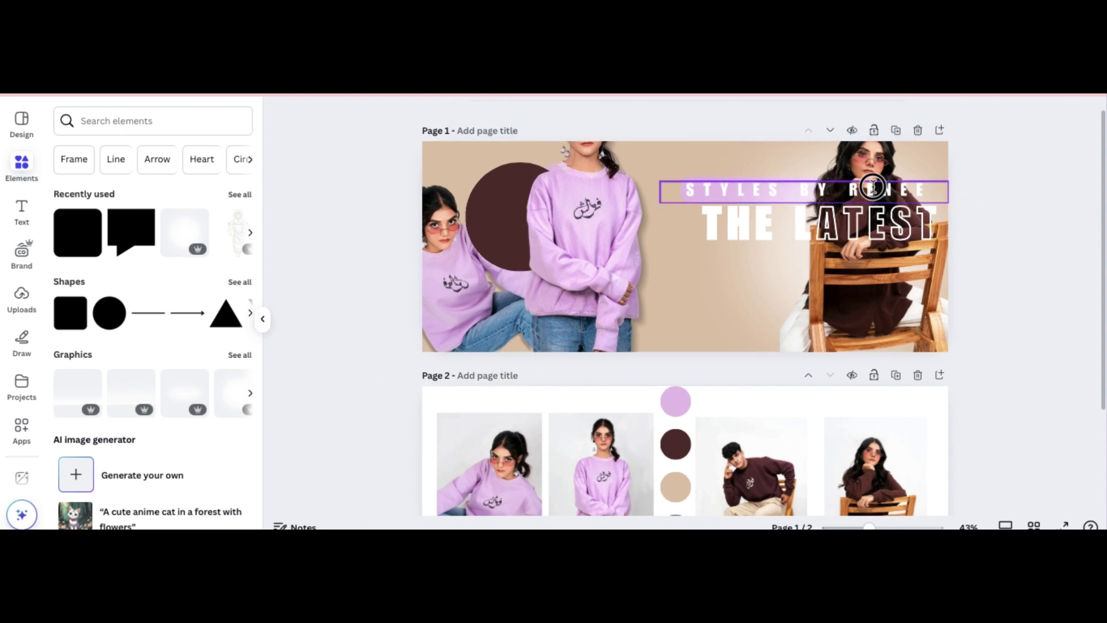
pyautogui.click(871, 190)
pyautogui.click(817, 157)
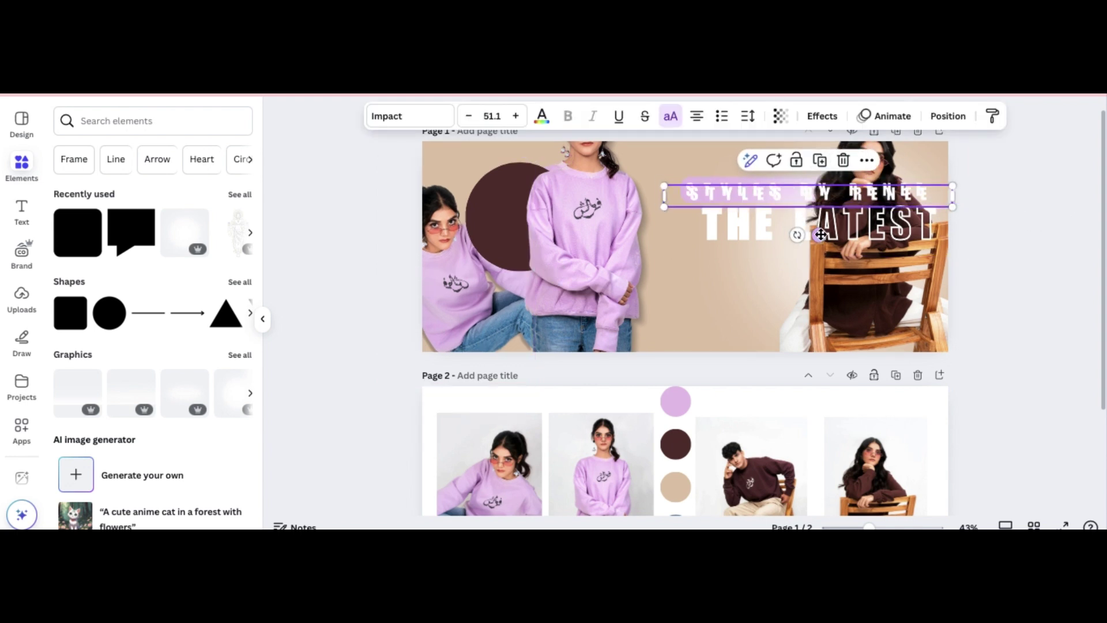
pyautogui.moveTo(814, 231); pyautogui.dragTo(571, 238)
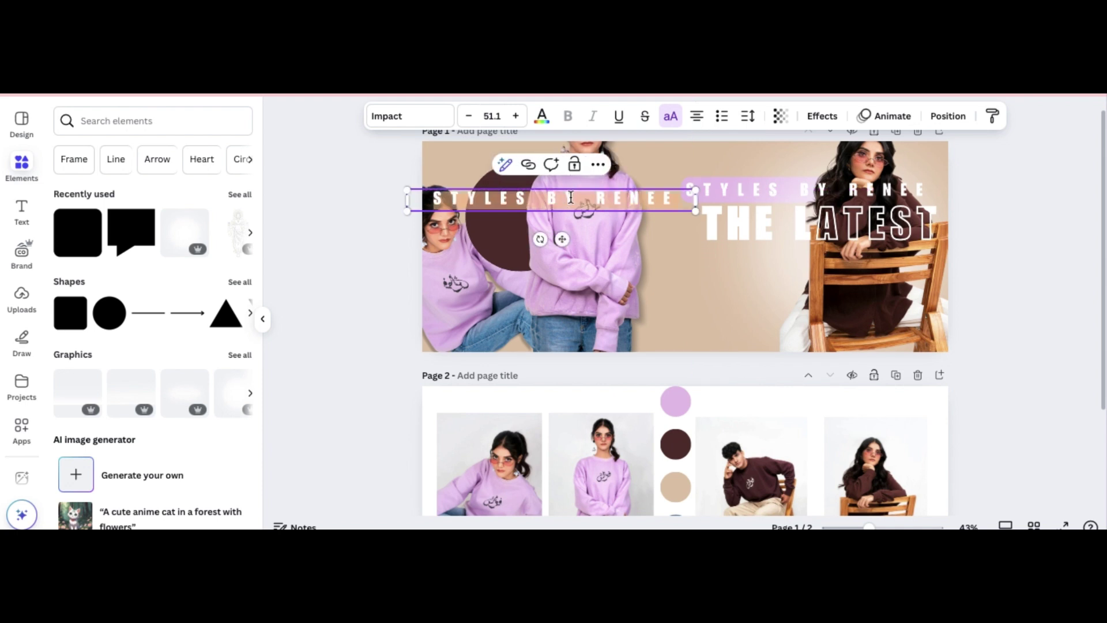
pyautogui.doubleClick(570, 197)
pyautogui.write('SHOP')
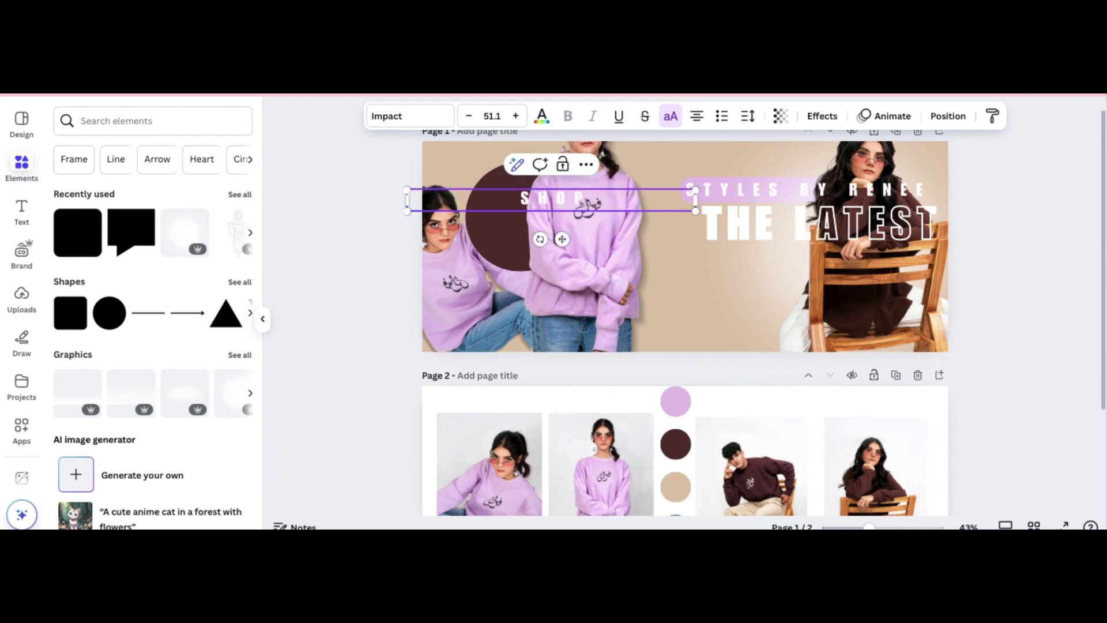
pyautogui.press('Return')
pyautogui.write('NOW')
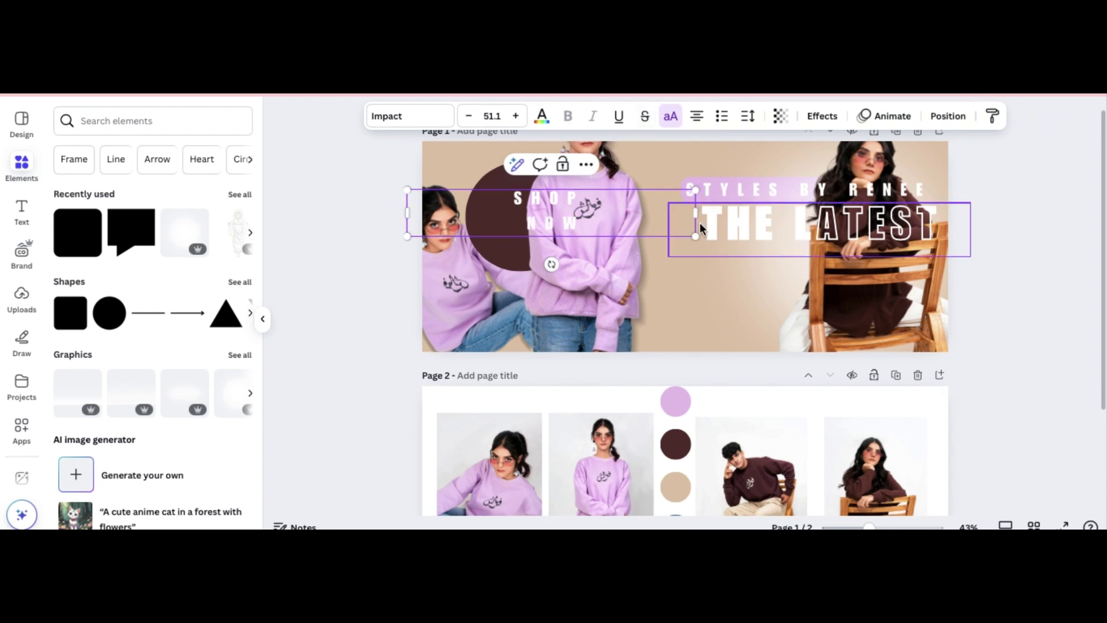
# Step: Narrow the SHOP NOW text box, keep it uppercase, and tighten its letter spacing to about 279
pyautogui.moveTo(696, 220); pyautogui.dragTo(515, 217)
pyautogui.moveTo(435, 222); pyautogui.dragTo(515, 206)
pyautogui.click(980, 300)
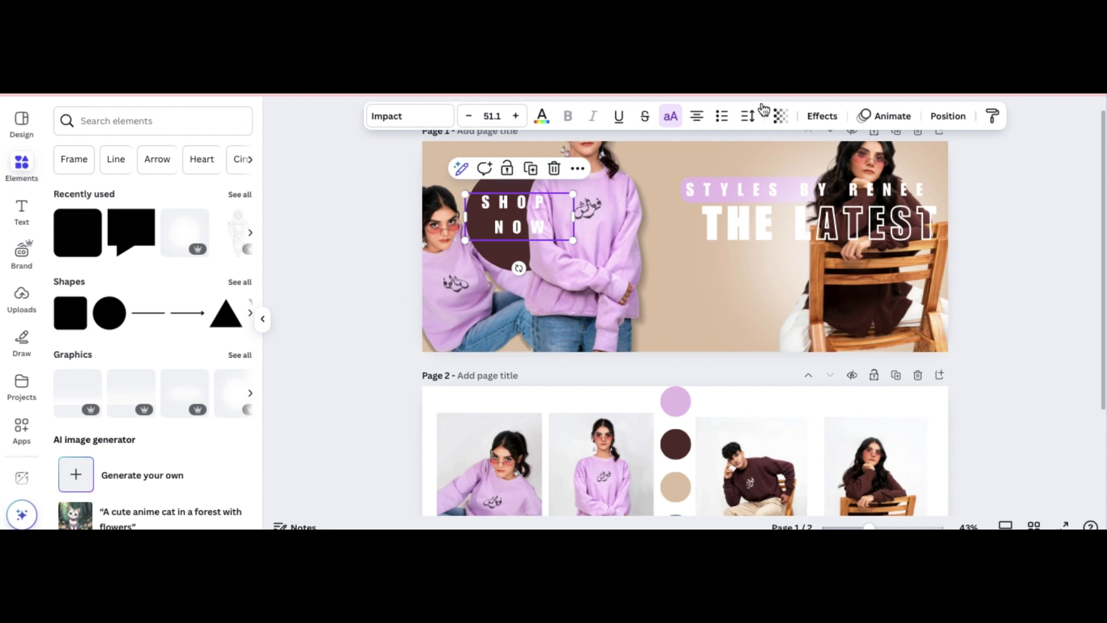
pyautogui.click(671, 116)
pyautogui.click(669, 116)
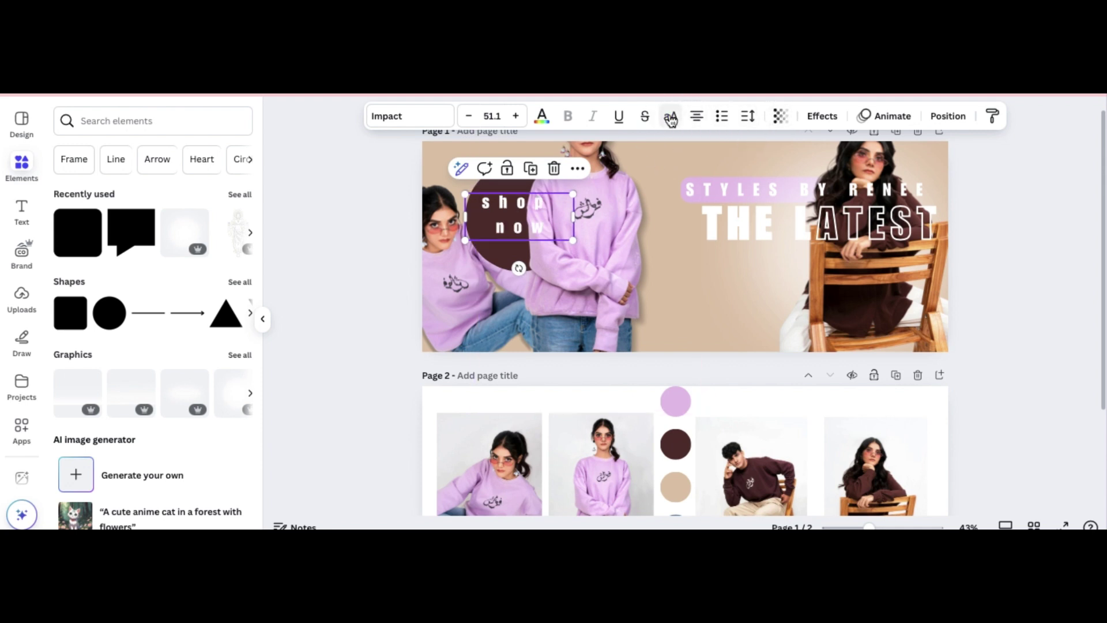
pyautogui.click(747, 116)
pyautogui.moveTo(736, 176); pyautogui.dragTo(729, 177)
# Step: Enlarge SHOP NOW to size 67.8 and nudge it slightly left and up
pyautogui.moveTo(573, 240); pyautogui.dragTo(600, 263)
pyautogui.click(970, 217)
pyautogui.click(515, 239)
pyautogui.moveTo(515, 240); pyautogui.dragTo(497, 236)
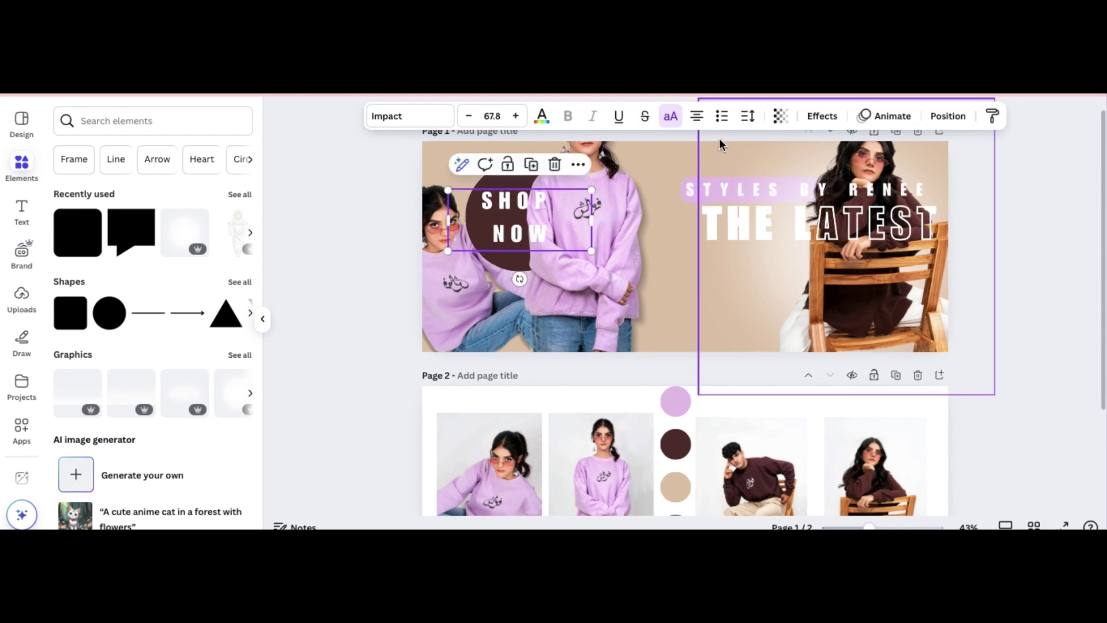
# Step: Duplicate SHOP NOW and give the copy a Hollow effect with thickness 21
pyautogui.click(815, 116)
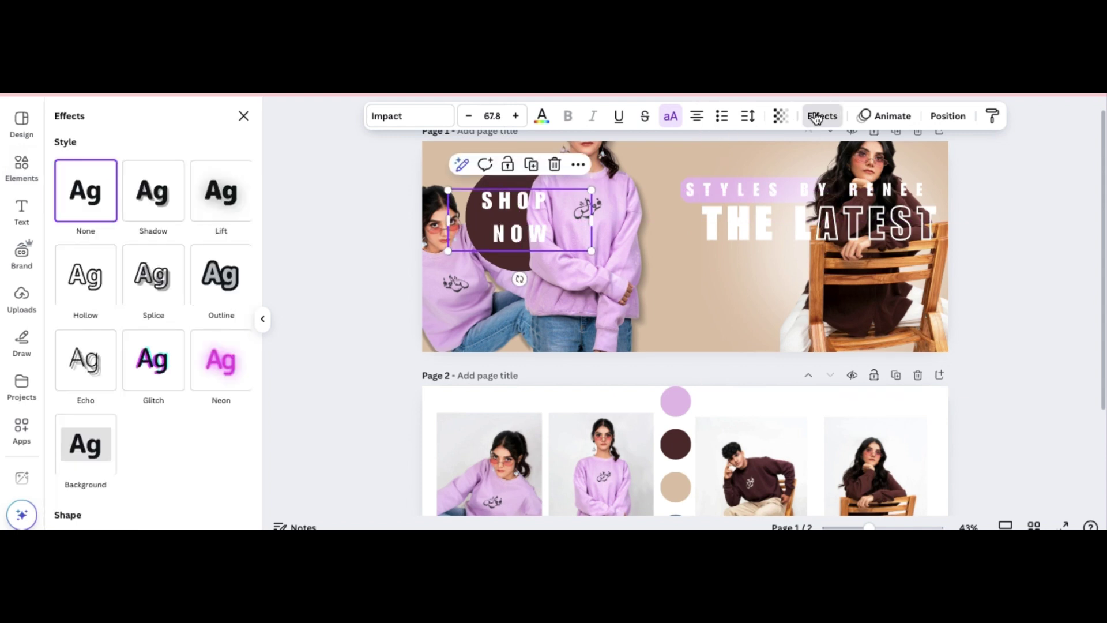
pyautogui.click(822, 115)
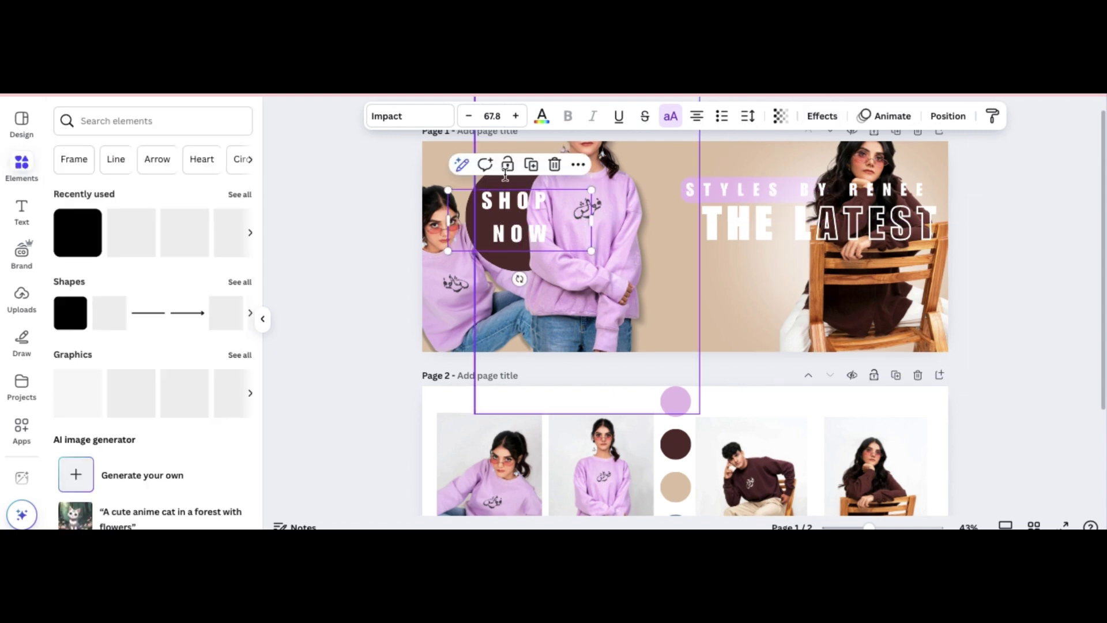
pyautogui.click(535, 167)
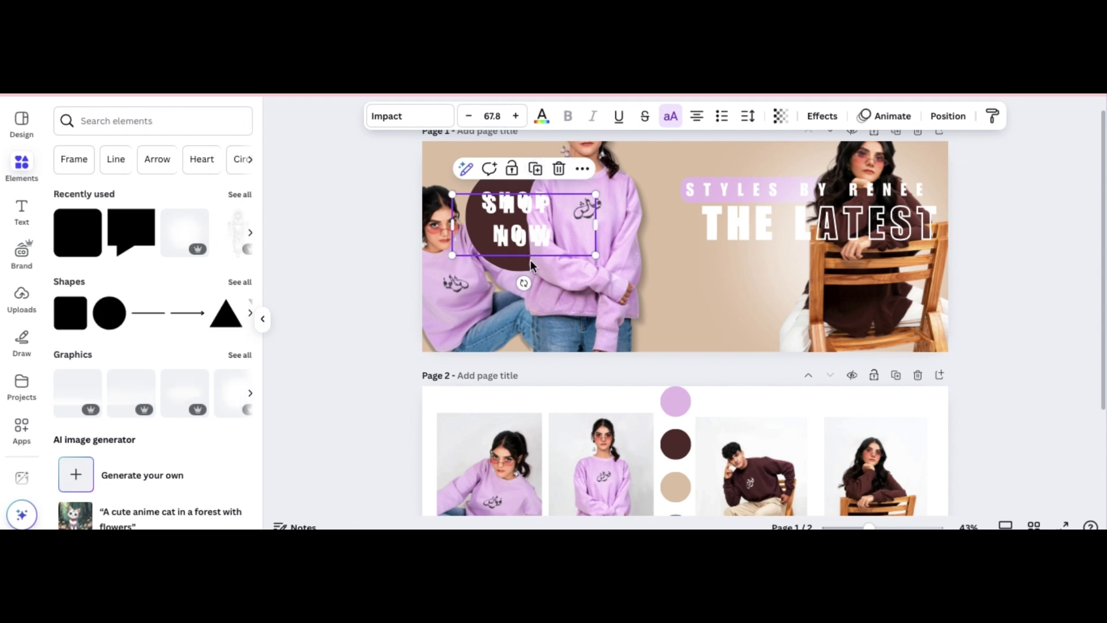
pyautogui.click(815, 114)
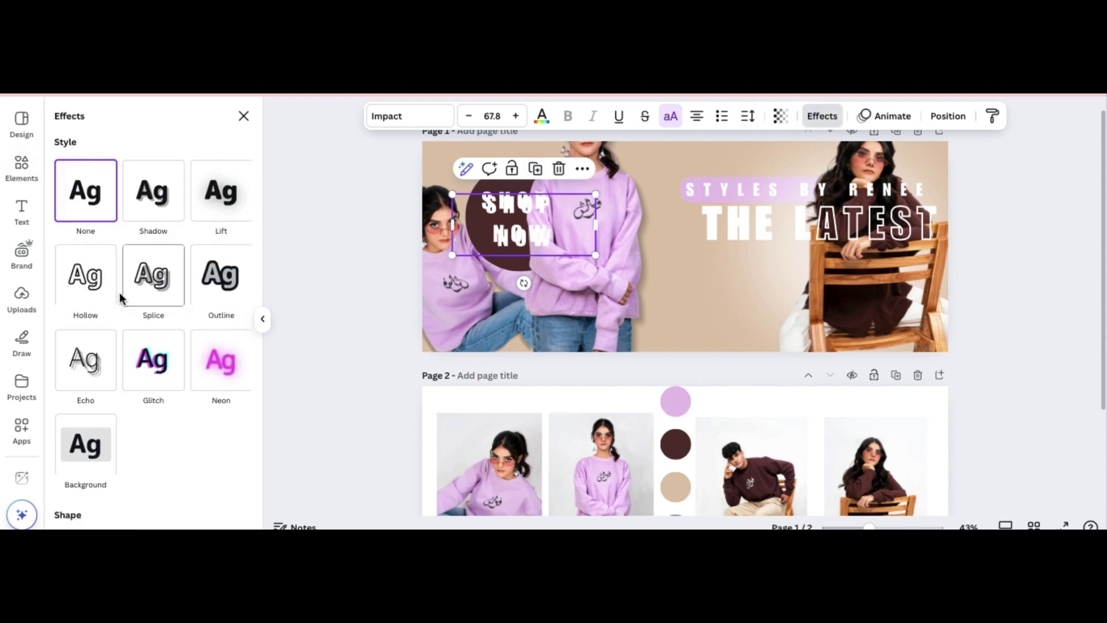
pyautogui.click(97, 301)
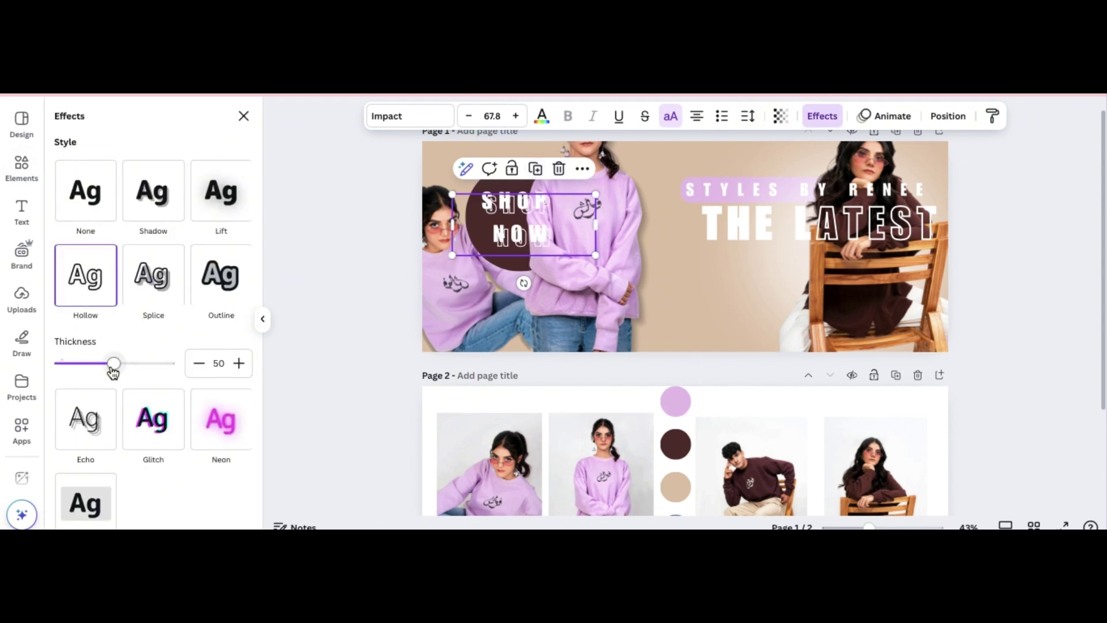
pyautogui.moveTo(114, 364); pyautogui.dragTo(82, 365)
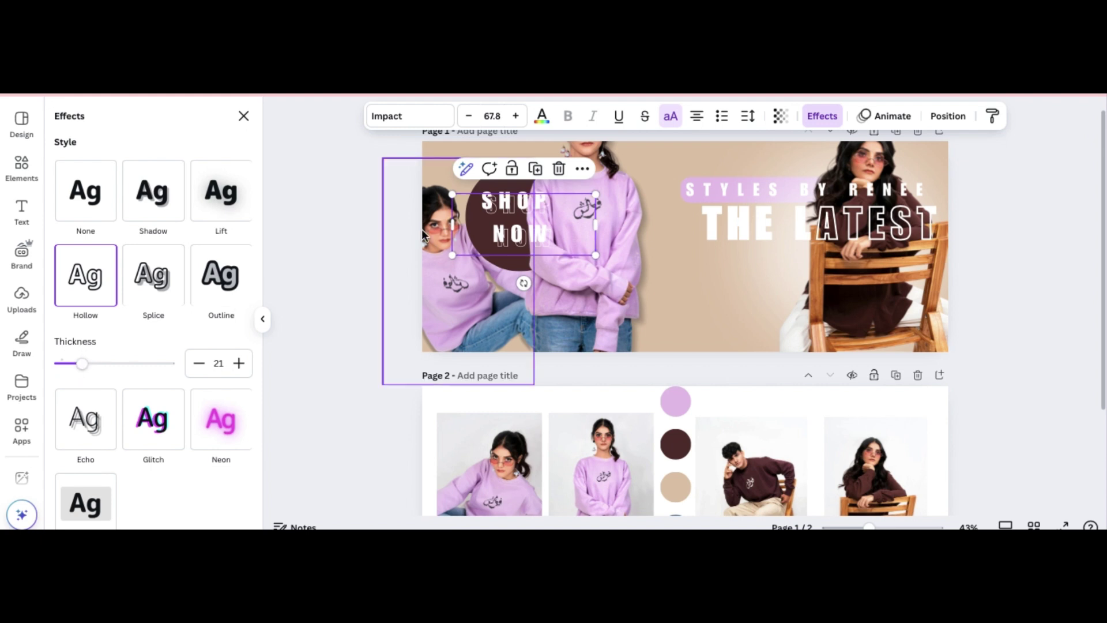
# Step: Send the hollow SHOP NOW copy back one layer and shift it slightly
pyautogui.click(587, 173)
pyautogui.moveTo(630, 361)
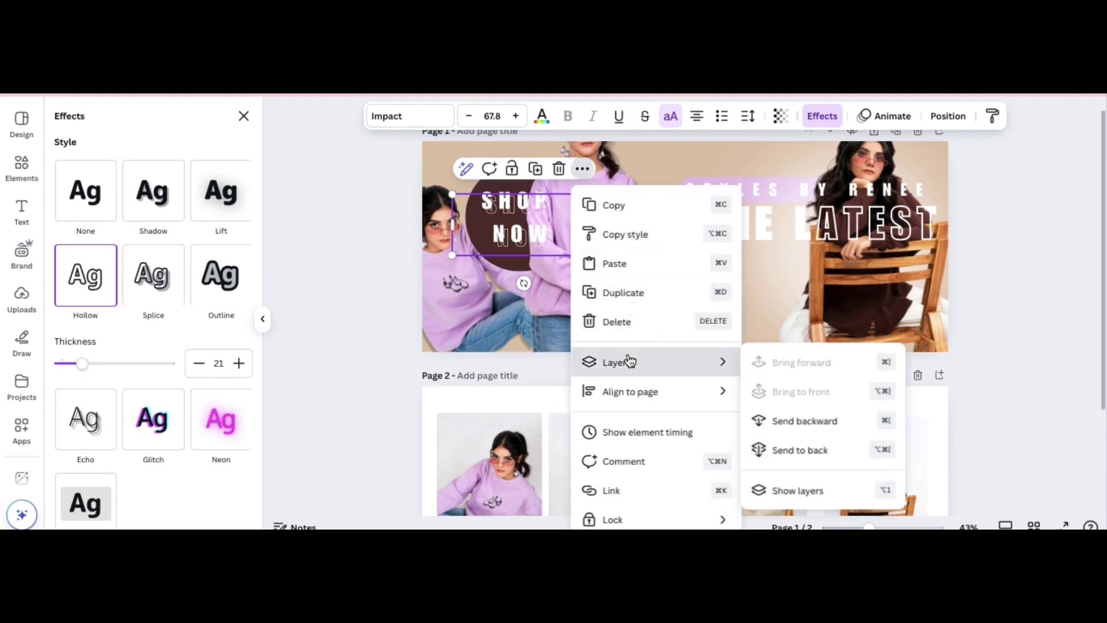
pyautogui.click(798, 422)
pyautogui.click(556, 273)
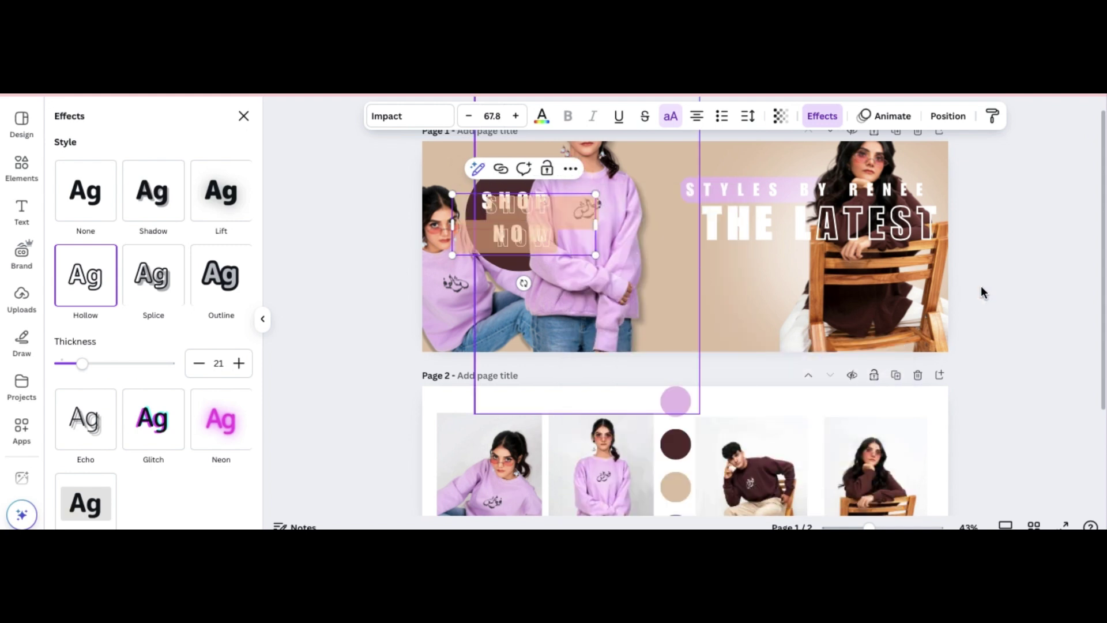
pyautogui.click(556, 274)
pyautogui.click(527, 201)
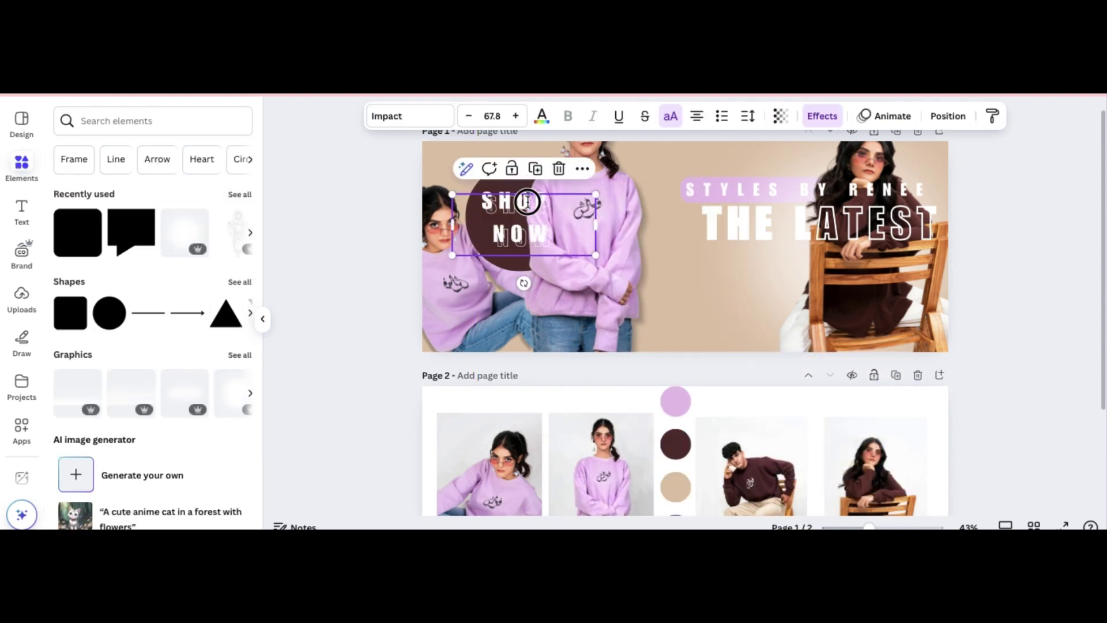
pyautogui.moveTo(527, 201)
pyautogui.mouseDown()
pyautogui.moveTo(525, 218)
pyautogui.moveTo(526, 197)
pyautogui.mouseUp()
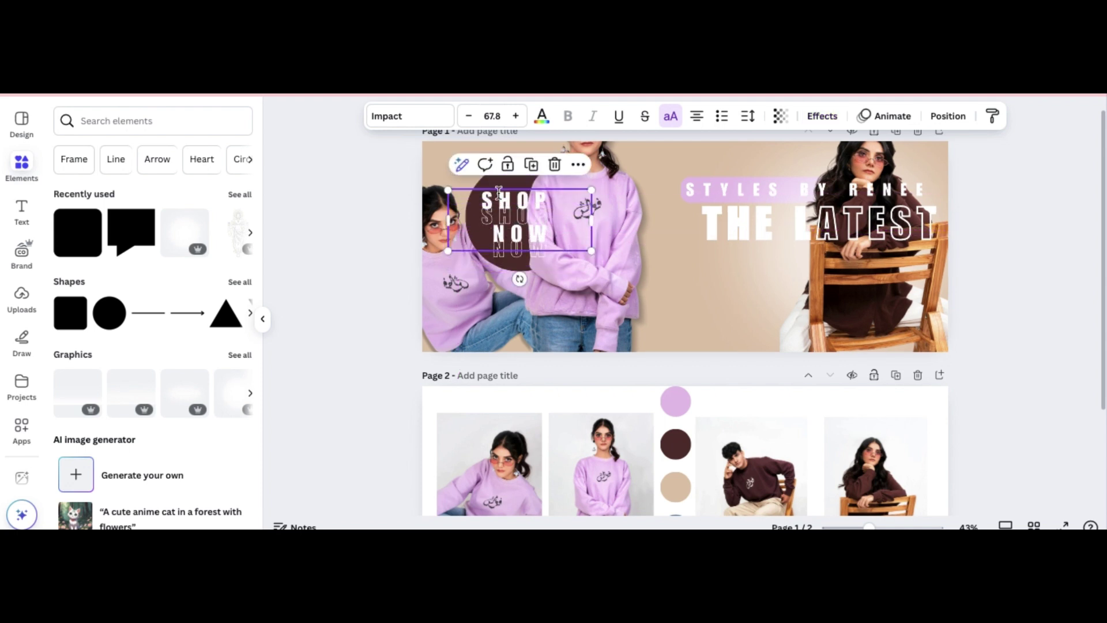
# Step: Send the hollow copy behind the sweater photo and reposition it over the circle
pyautogui.click(582, 167)
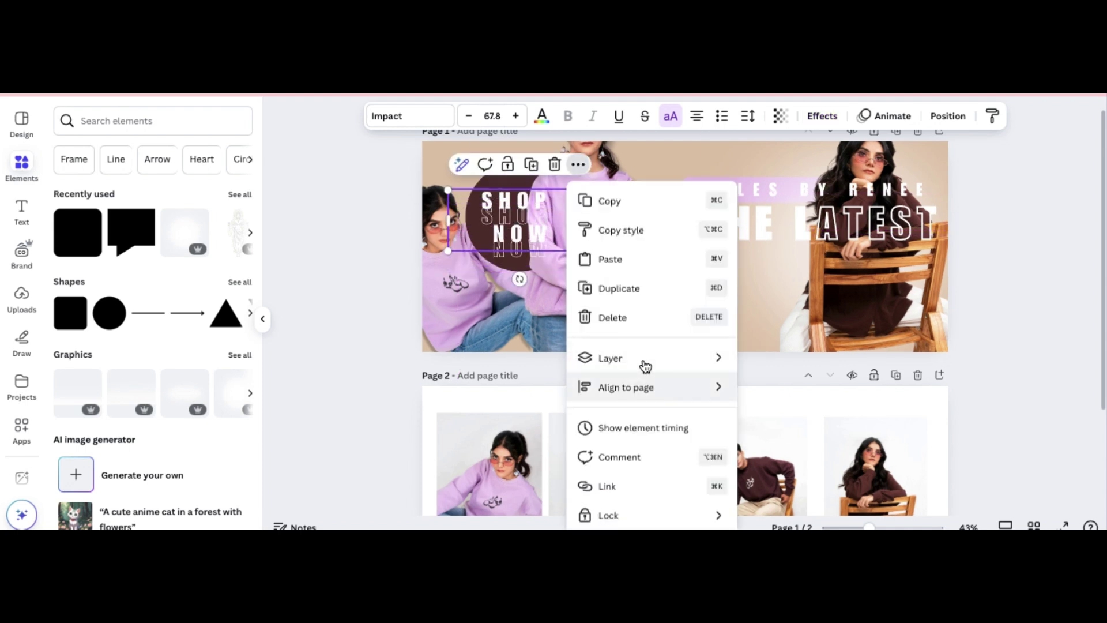
pyautogui.moveTo(656, 362)
pyautogui.click(797, 416)
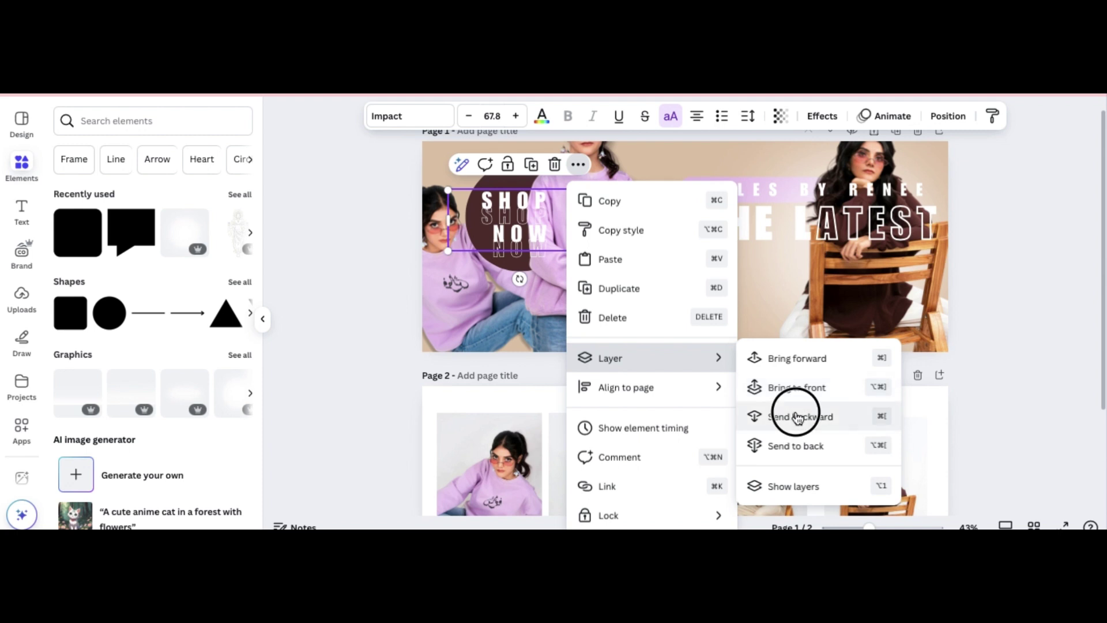
pyautogui.moveTo(516, 253); pyautogui.dragTo(514, 236)
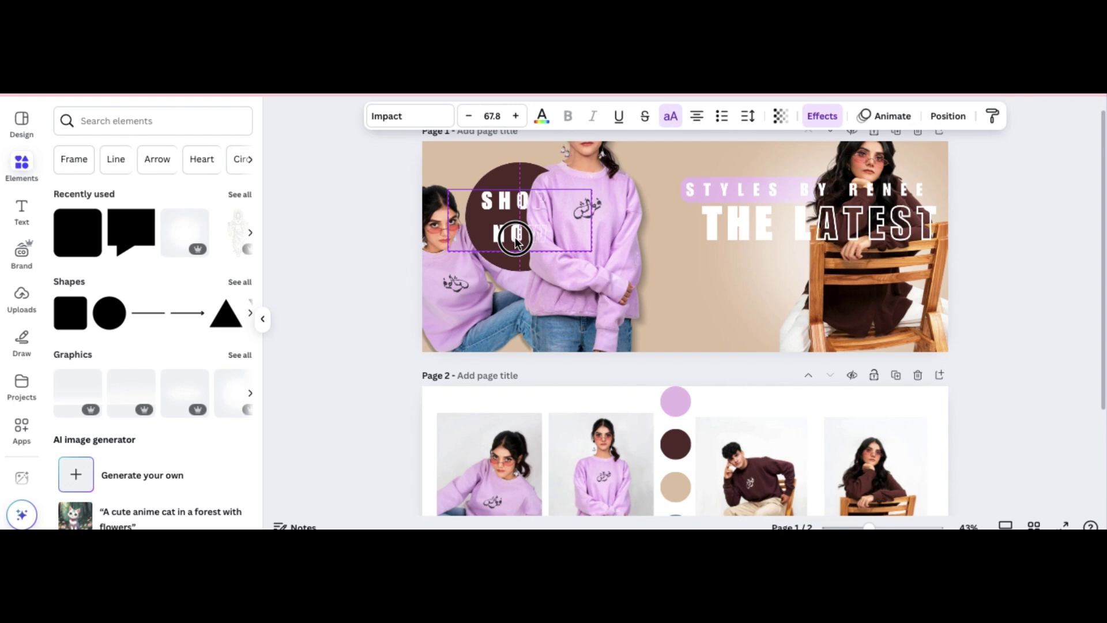
# Step: Zoom in to about 79% and undo an accidental move of the hoodie photo
pyautogui.moveTo(515, 237); pyautogui.dragTo(514, 237)
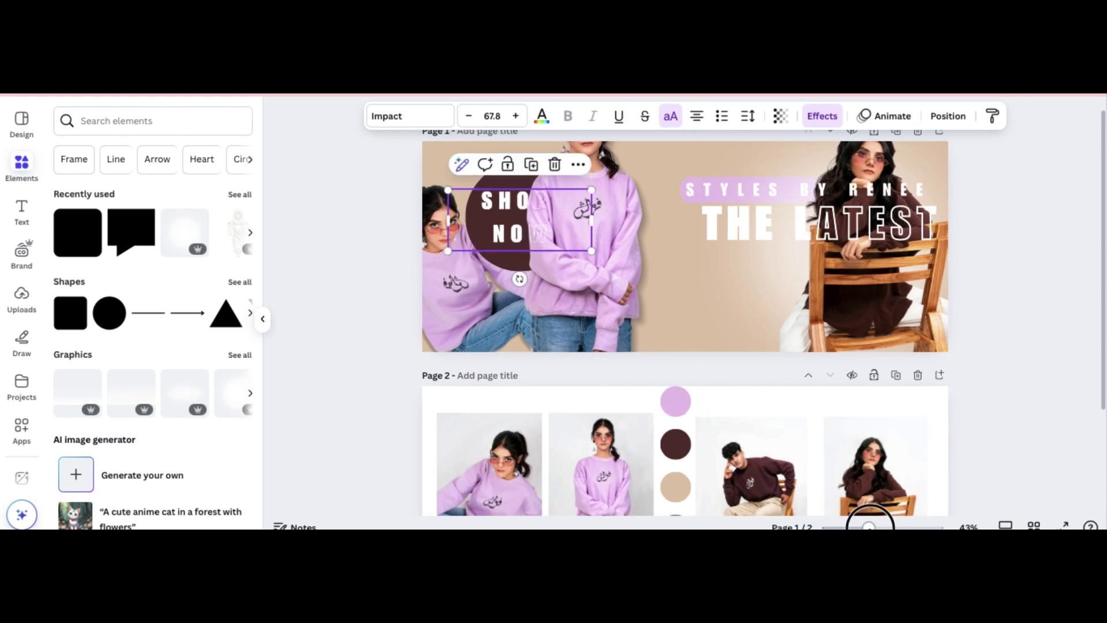
pyautogui.moveTo(869, 525)
pyautogui.mouseDown()
pyautogui.moveTo(896, 524)
pyautogui.moveTo(884, 526)
pyautogui.mouseUp()
pyautogui.moveTo(668, 340); pyautogui.dragTo(730, 405)
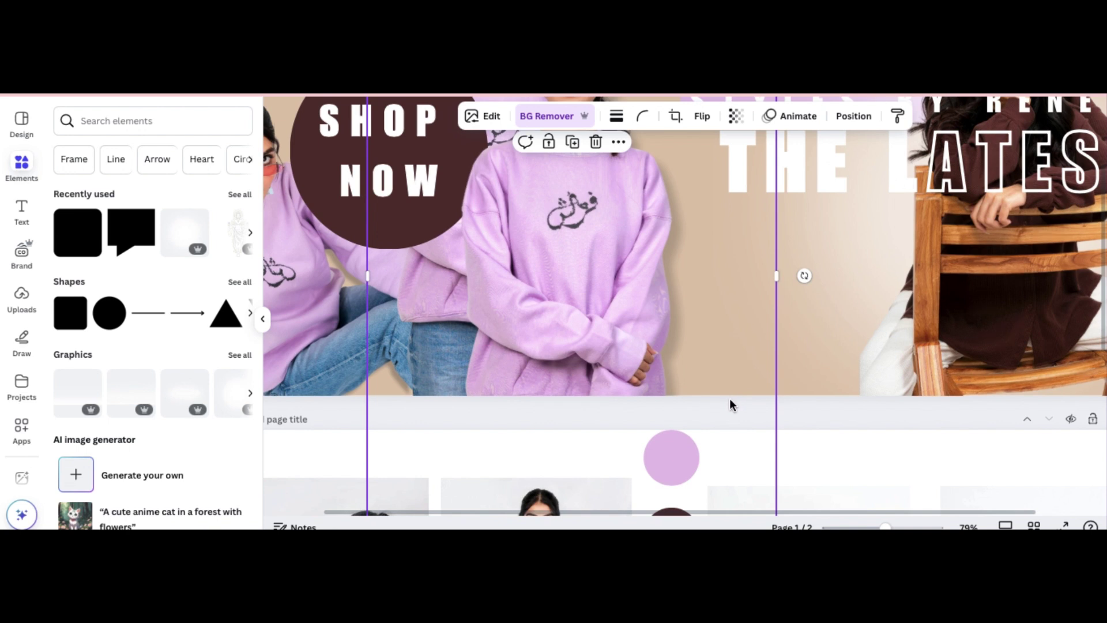
pyautogui.hotkey('ctrl', 'z')
pyautogui.scroll(1, 530, 334)
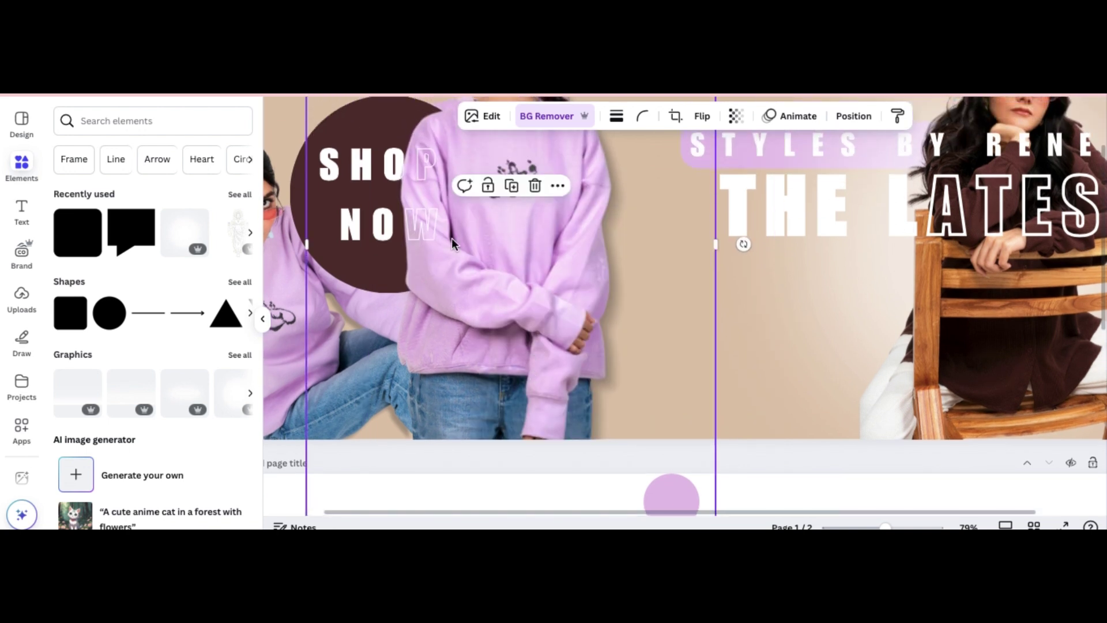
# Step: Raise the hollow SHOP NOW outline thickness to 69
pyautogui.click(433, 229)
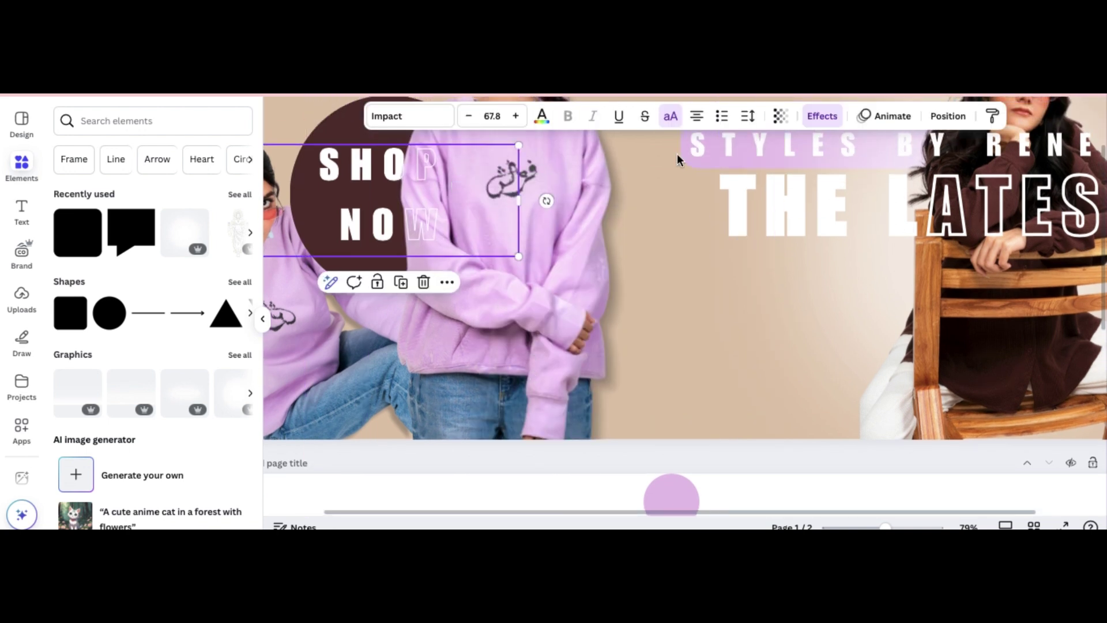
pyautogui.click(822, 118)
pyautogui.moveTo(86, 364); pyautogui.dragTo(122, 365)
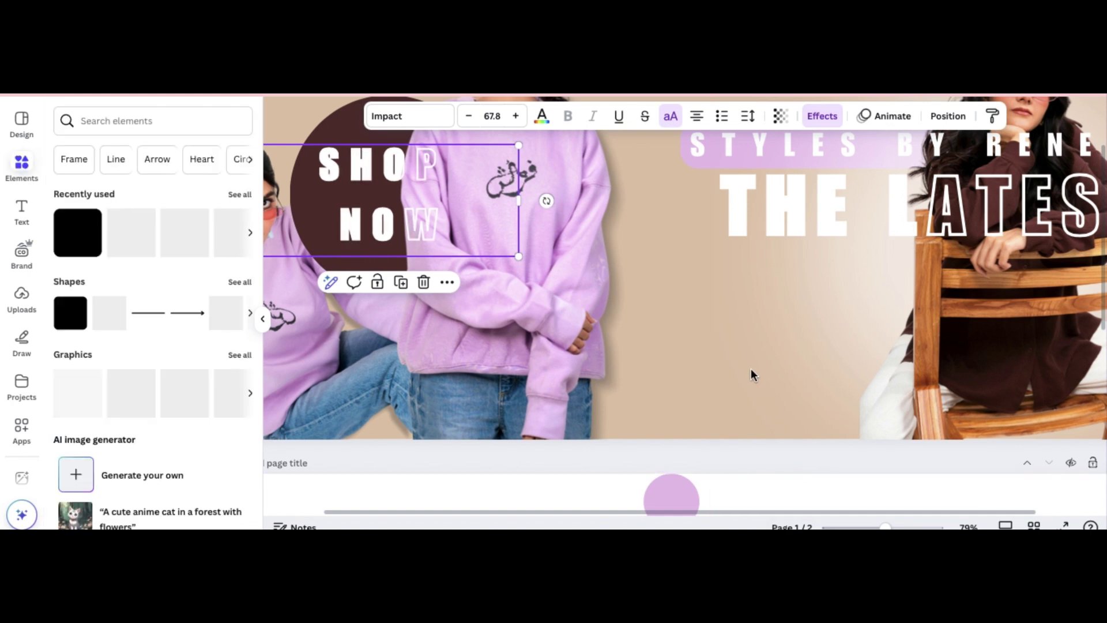
pyautogui.hscroll(-2, 741, 415)
pyautogui.scroll(3, 741, 415)
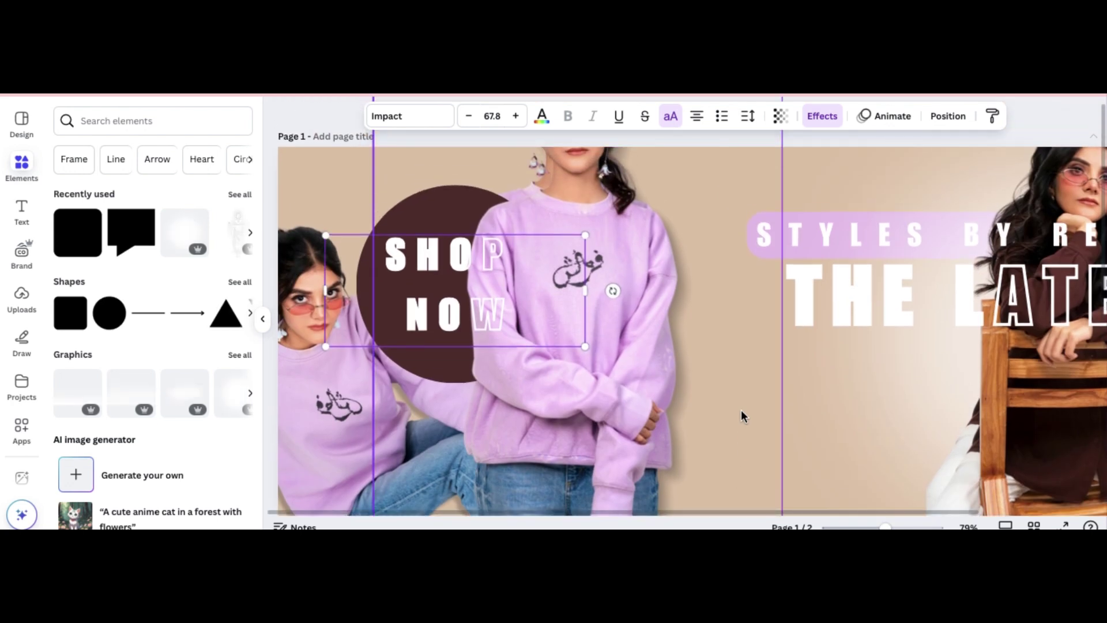
pyautogui.scroll(-1, 741, 415)
pyautogui.hscroll(2, 741, 415)
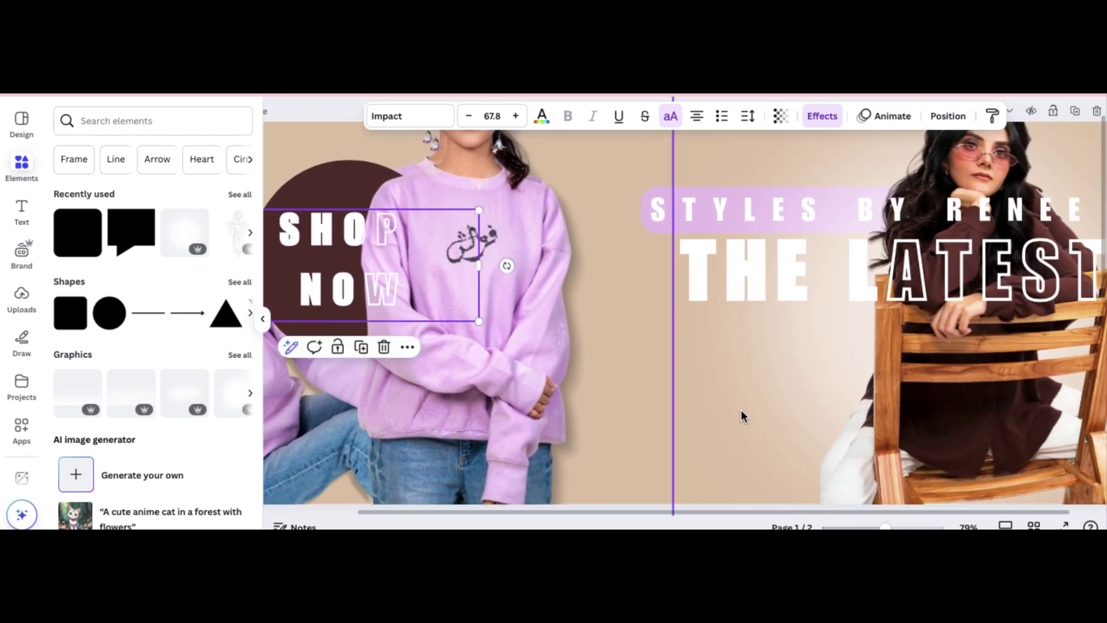
# Step: Raise the lilac sweatshirt photo slightly, then zoom out to view the whole banner
pyautogui.moveTo(550, 214); pyautogui.dragTo(547, 203)
pyautogui.hscroll(2, 634, 277)
pyautogui.moveTo(810, 455); pyautogui.dragTo(805, 430)
pyautogui.scroll(-3, 721, 406)
pyautogui.scroll(2, 720, 406)
pyautogui.scroll(1, 720, 412)
pyautogui.scroll(-3, 721, 413)
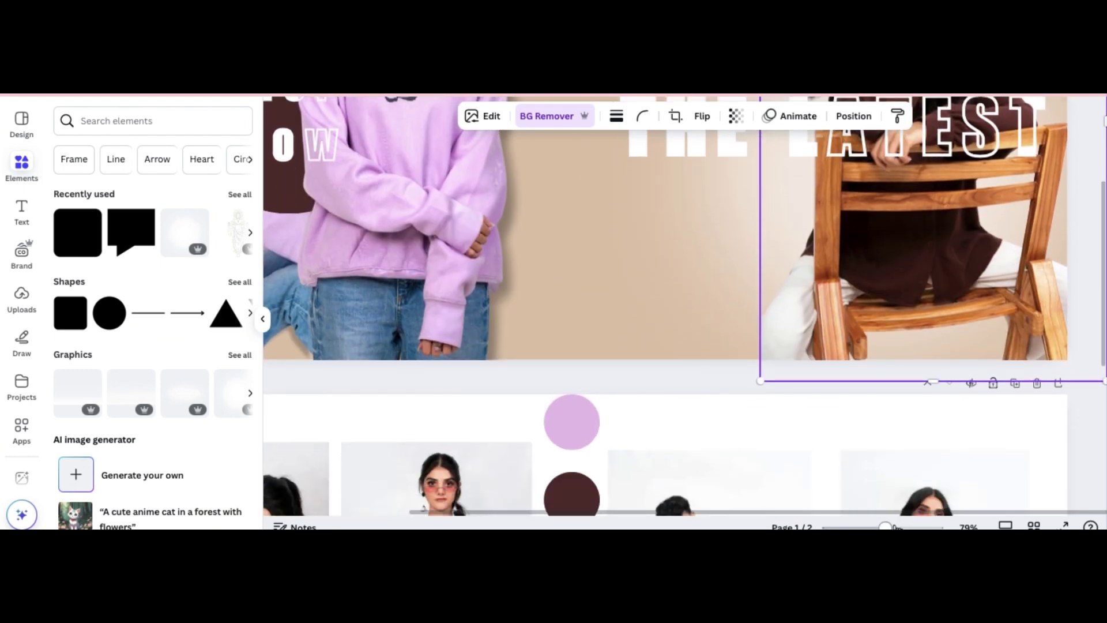
pyautogui.moveTo(885, 527); pyautogui.dragTo(876, 525)
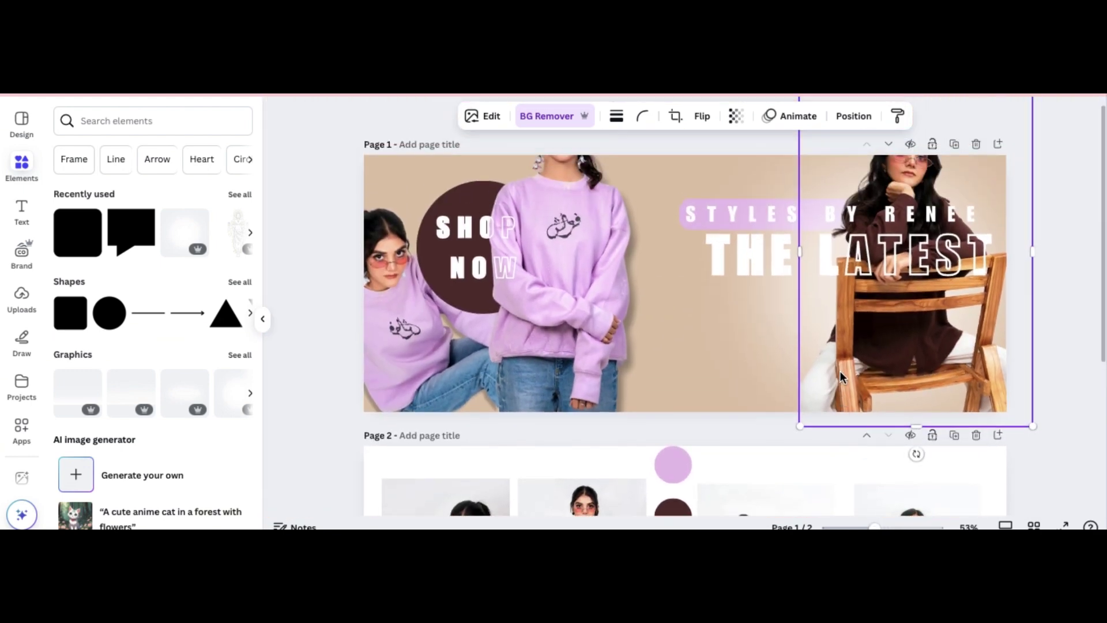
pyautogui.click(1068, 211)
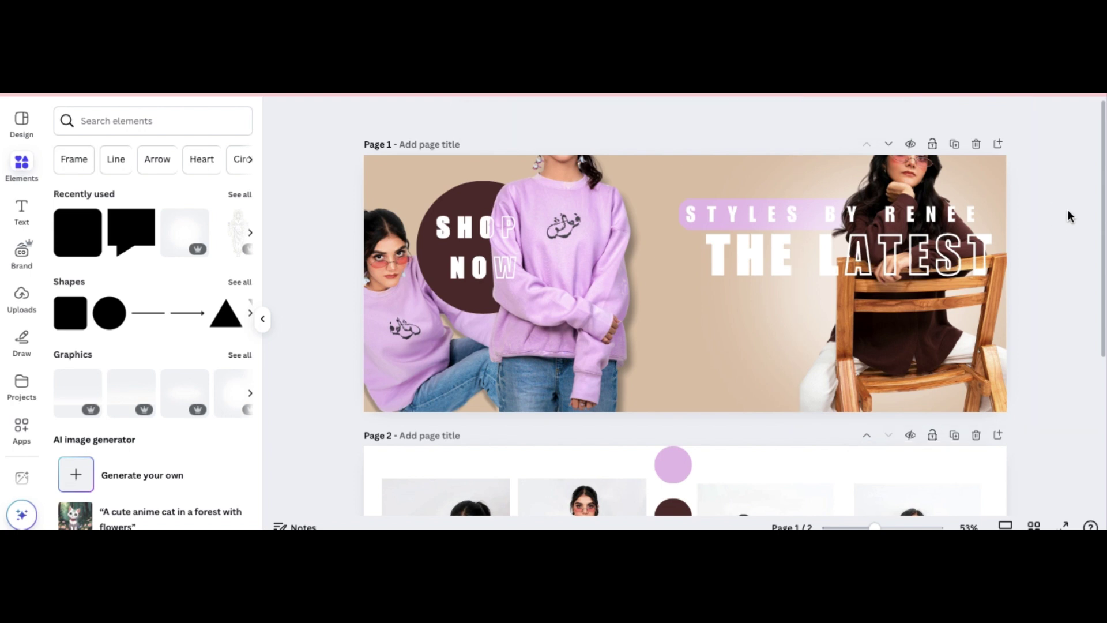
pyautogui.scroll(-3, 1067, 211)
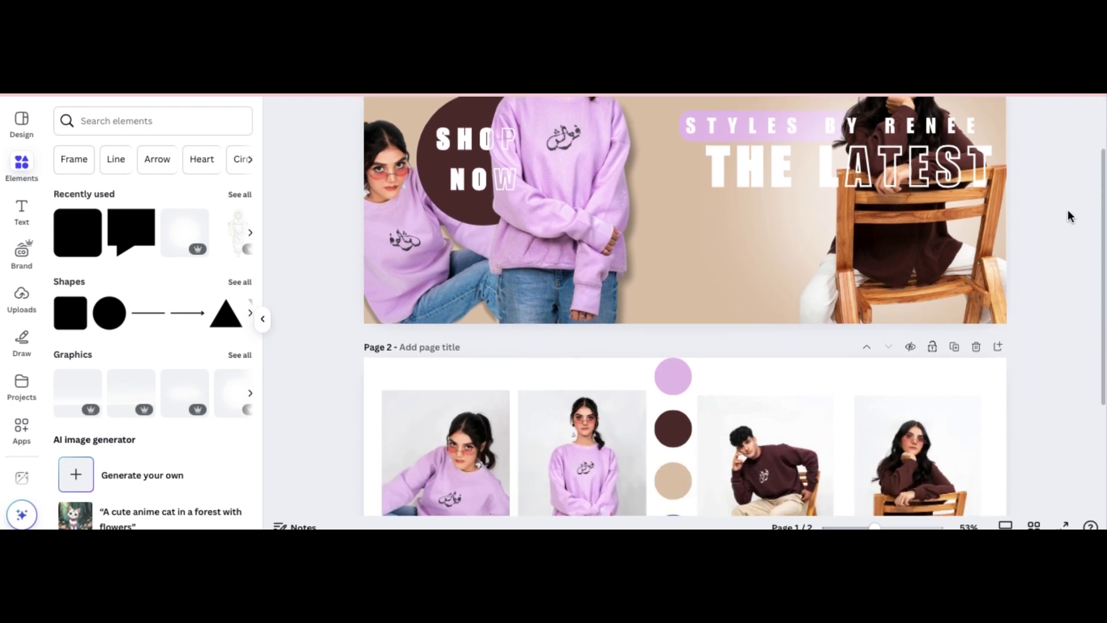
pyautogui.scroll(3, 1068, 216)
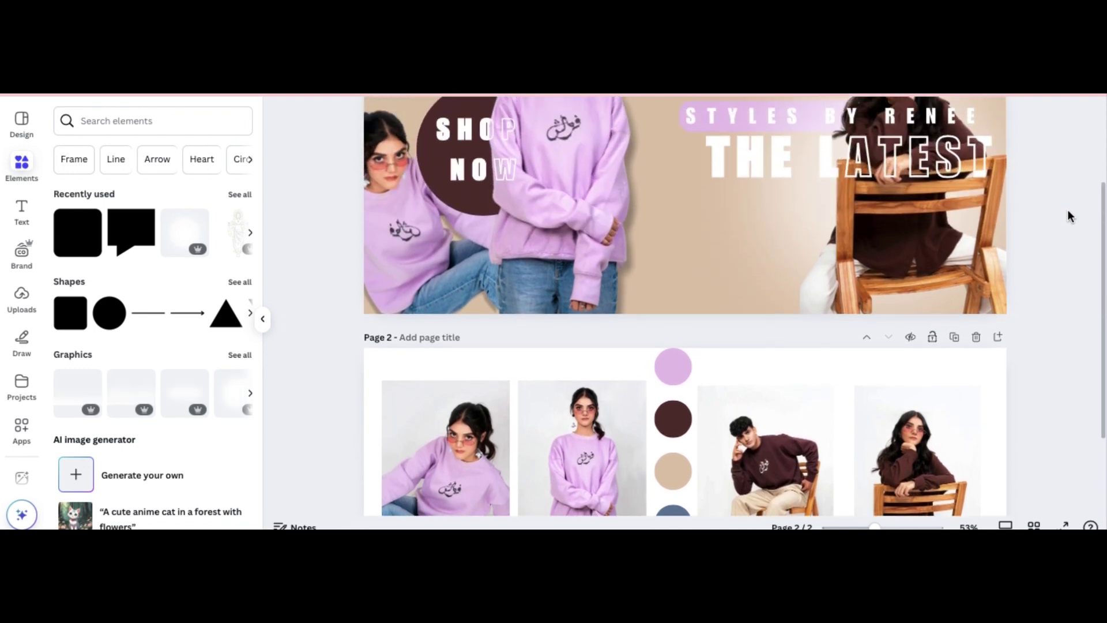